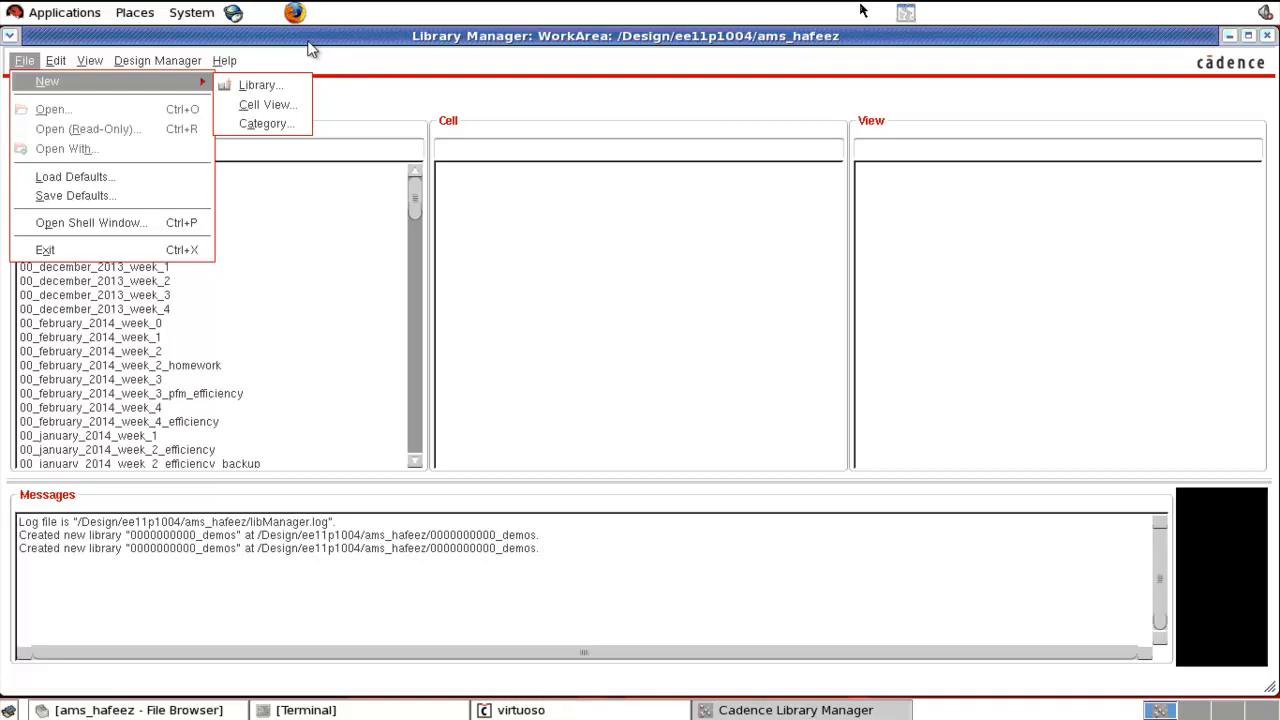
pyautogui.click(272, 107)
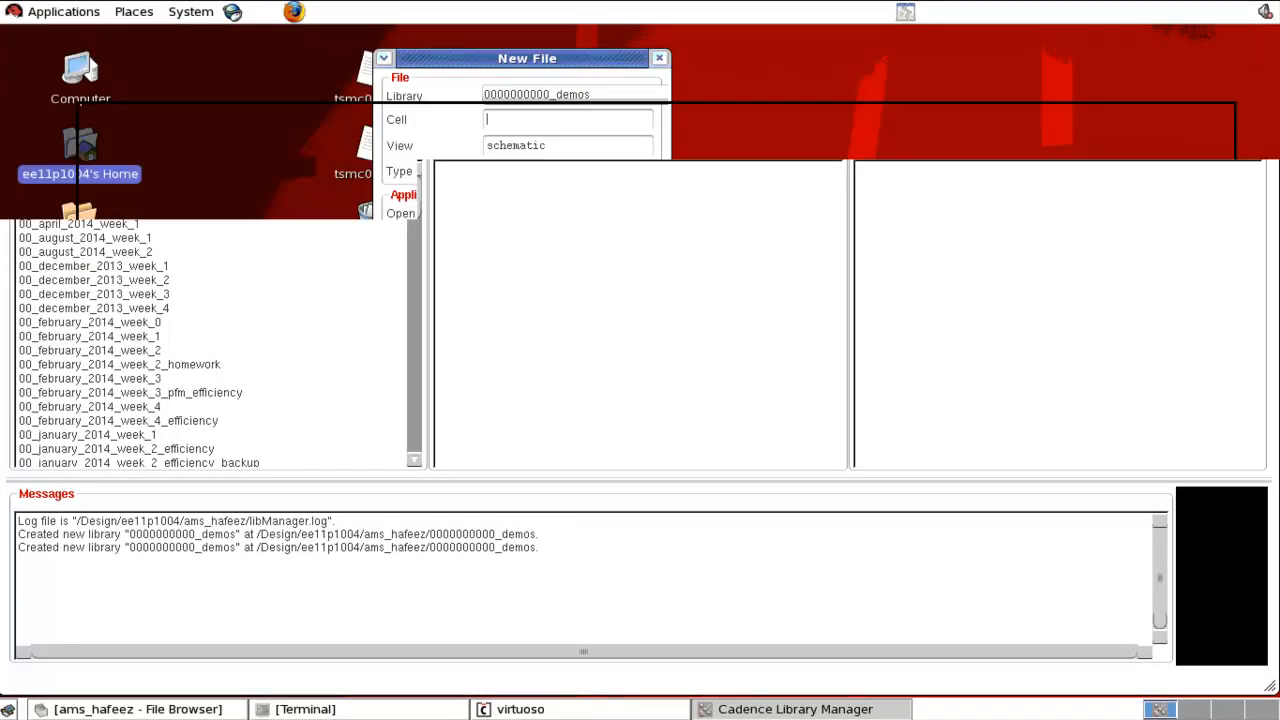
pyautogui.write('p')
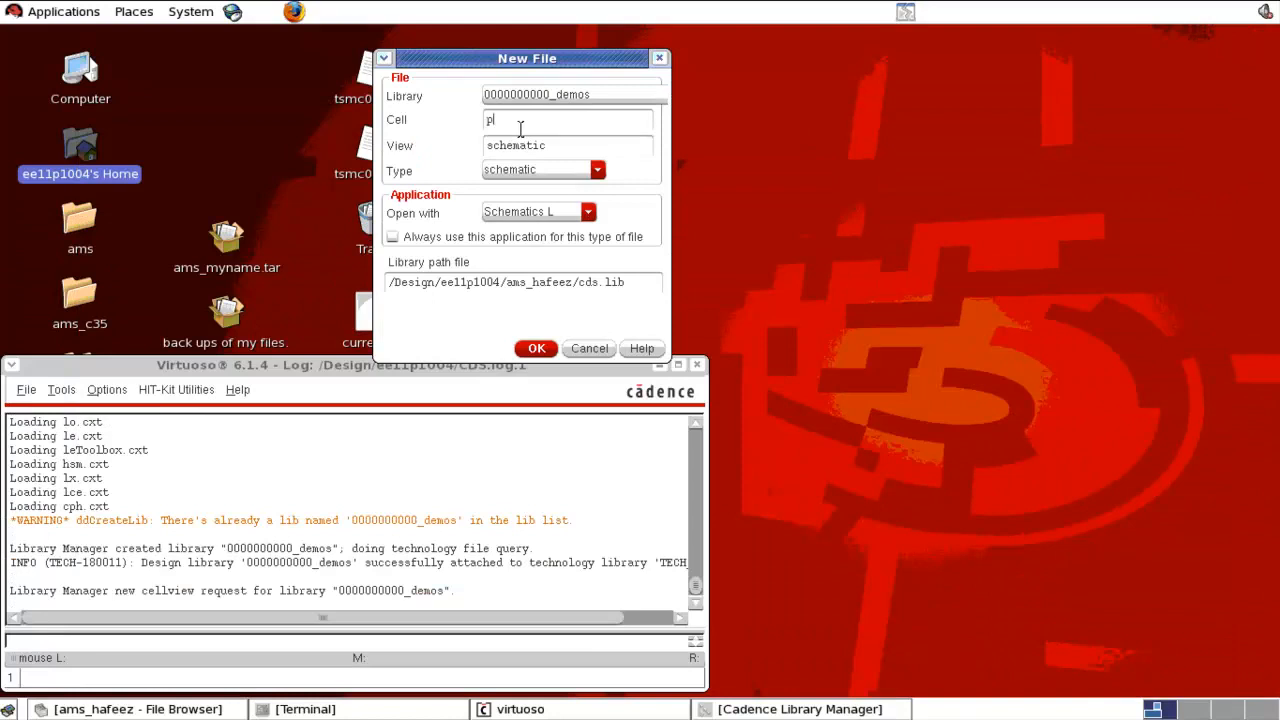
pyautogui.write('rocess_cor')
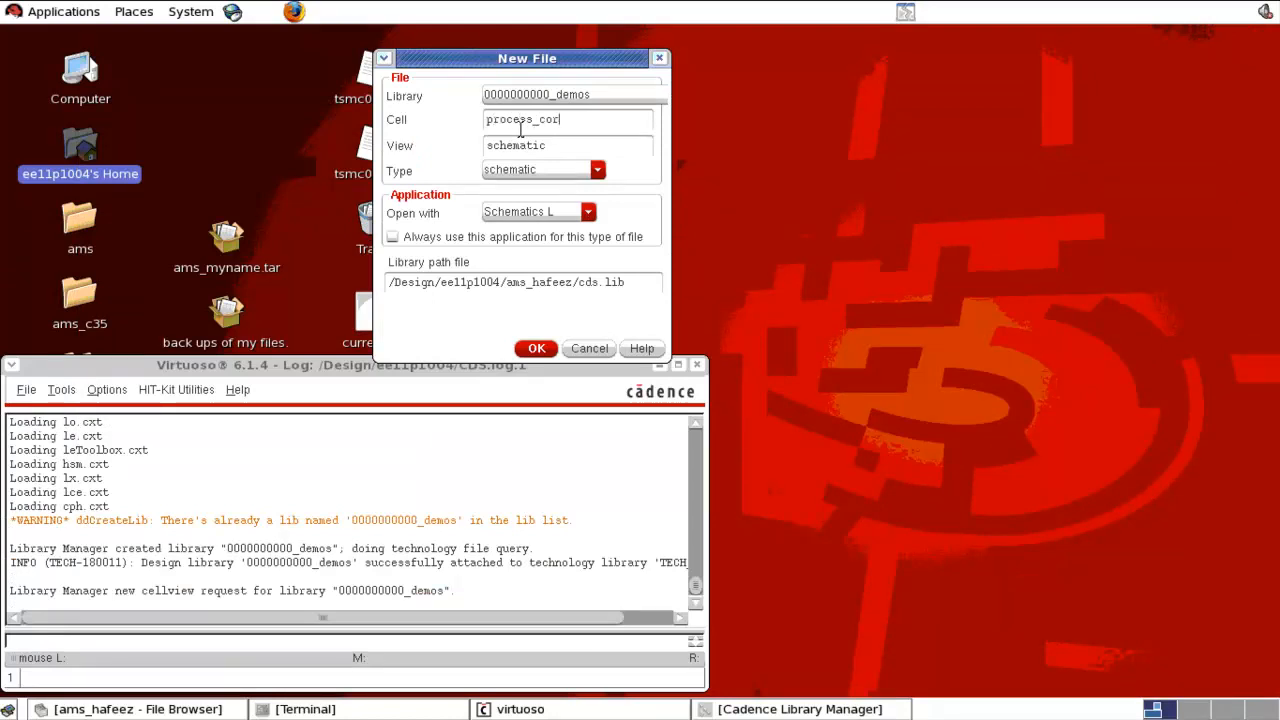
pyautogui.write('ner')
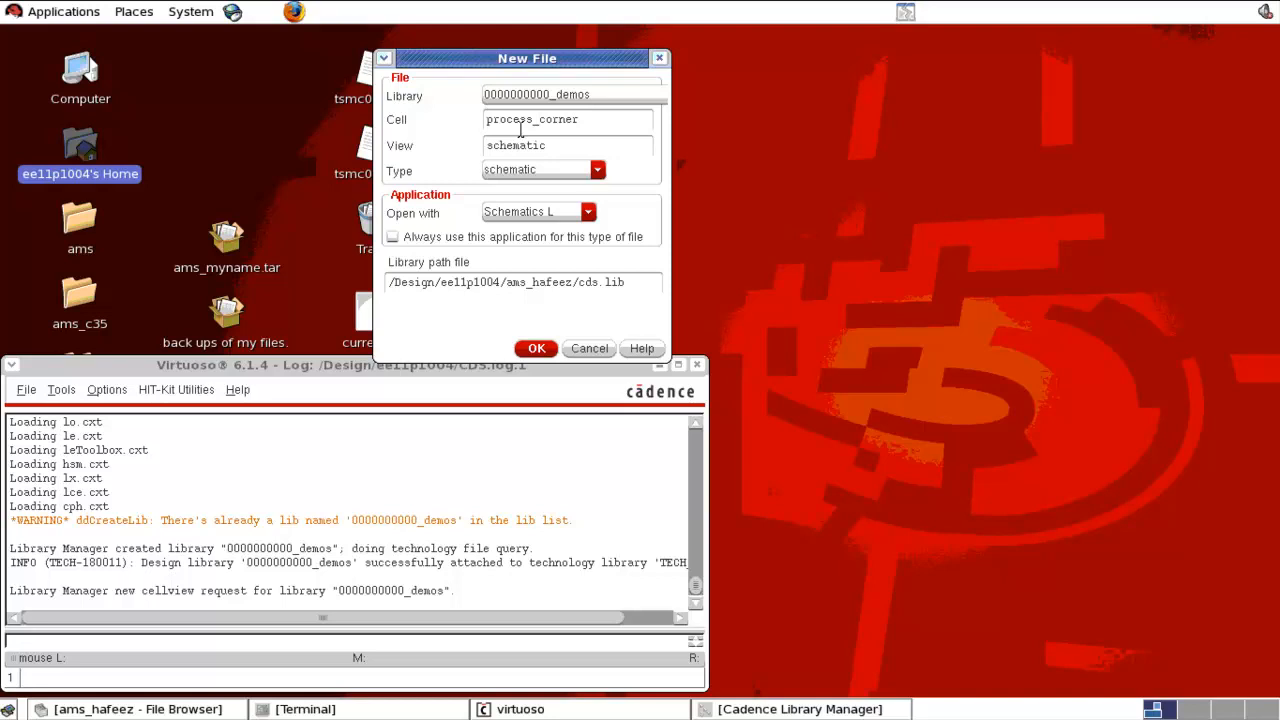
pyautogui.click(537, 349)
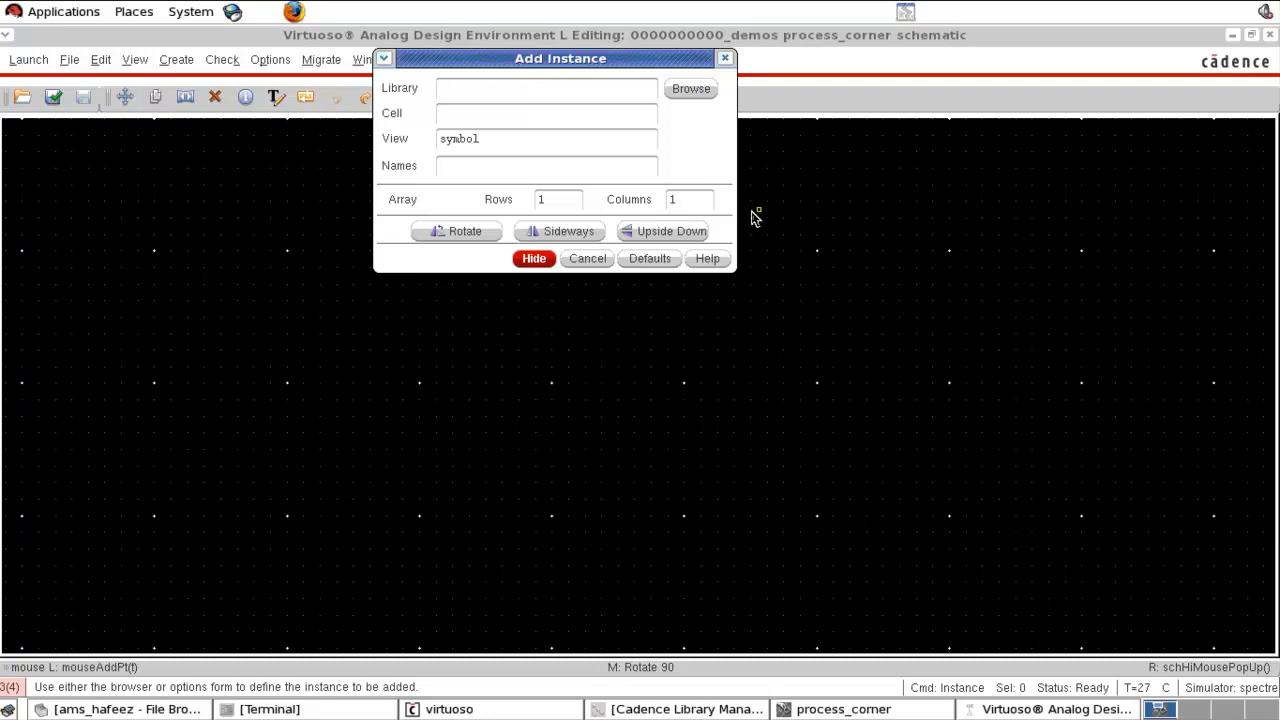
# Step: Choose the symbol view of the res cell from analogLib as the instance to add
pyautogui.click(680, 91)
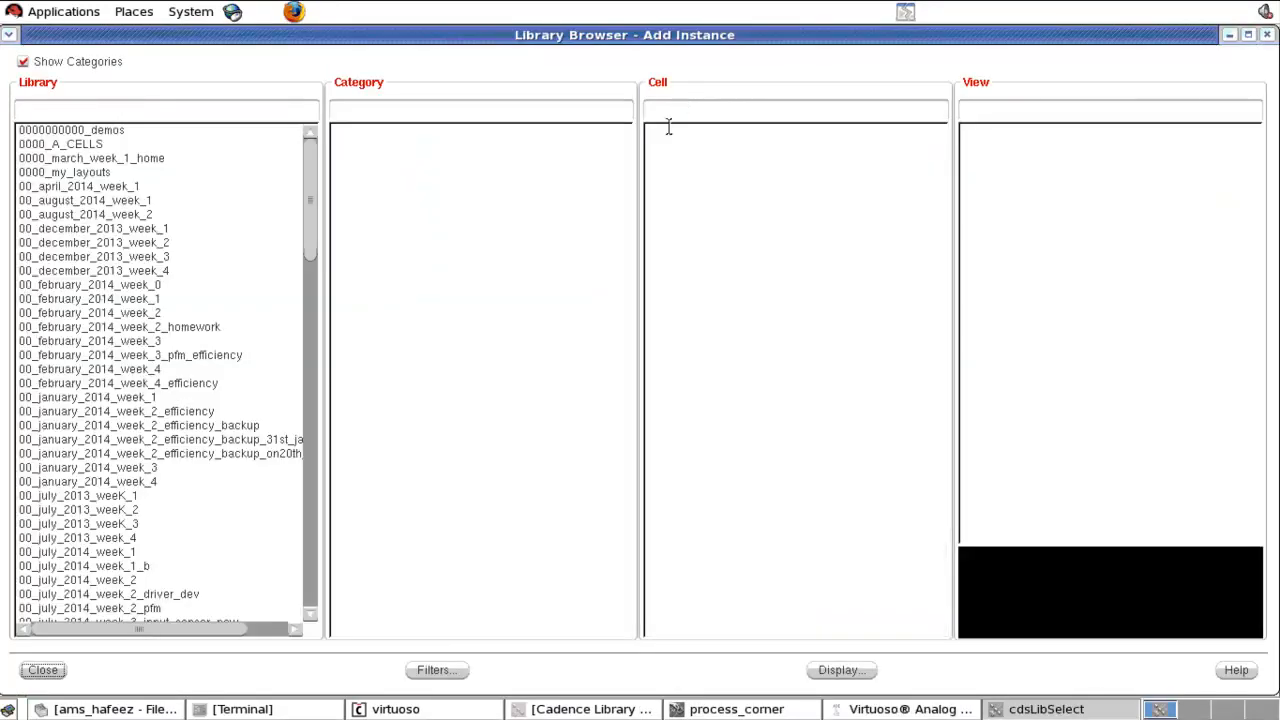
pyautogui.scroll(-4, 216, 324)
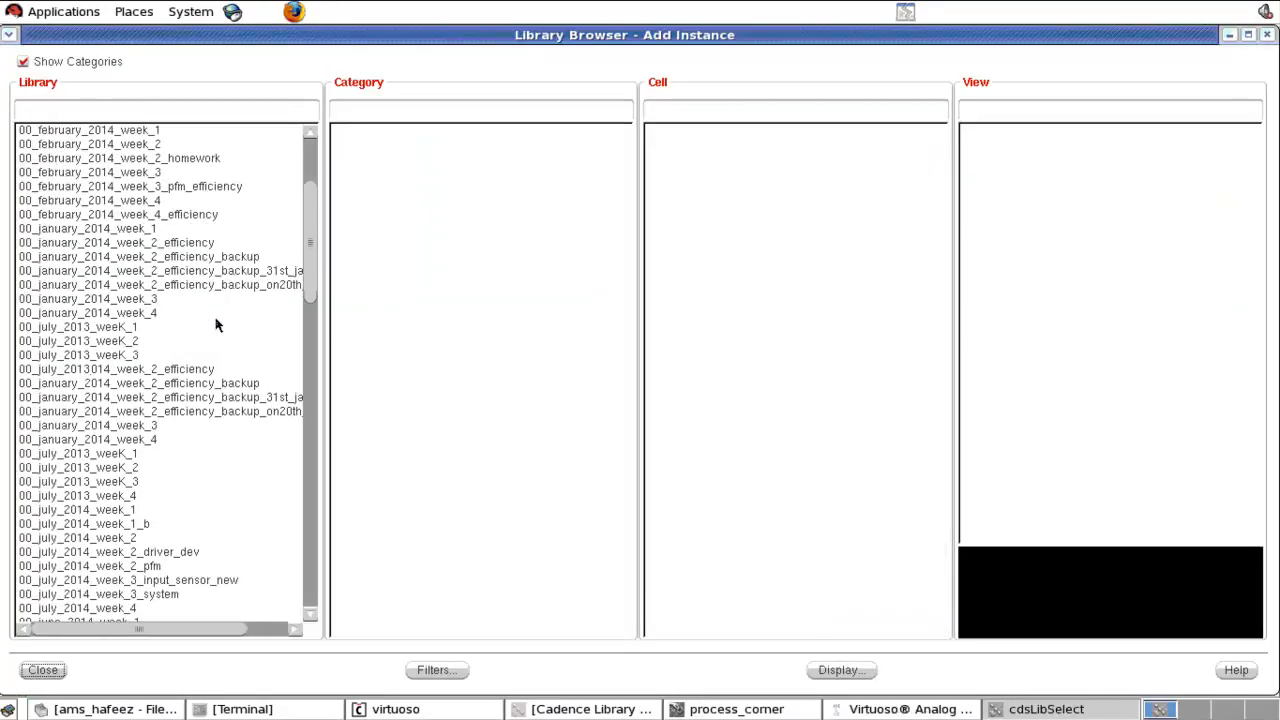
pyautogui.scroll(4, 216, 324)
pyautogui.scroll(-20, 216, 324)
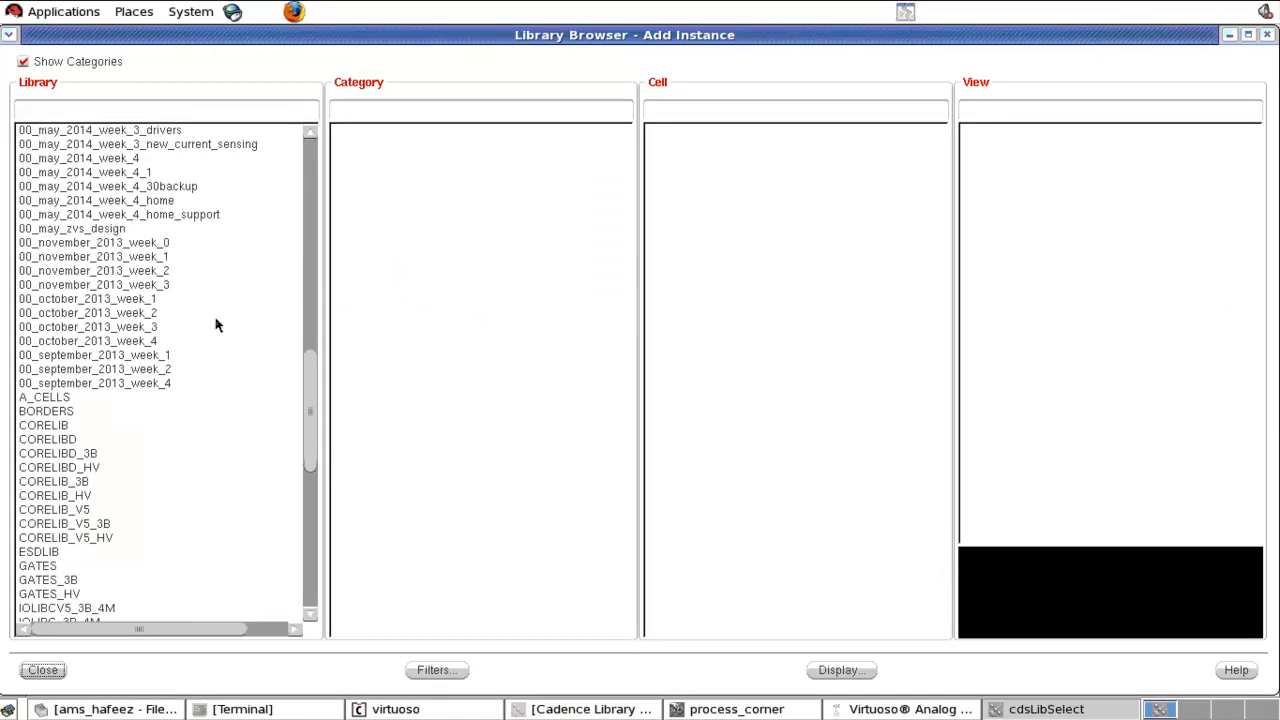
pyautogui.scroll(-5, 116, 430)
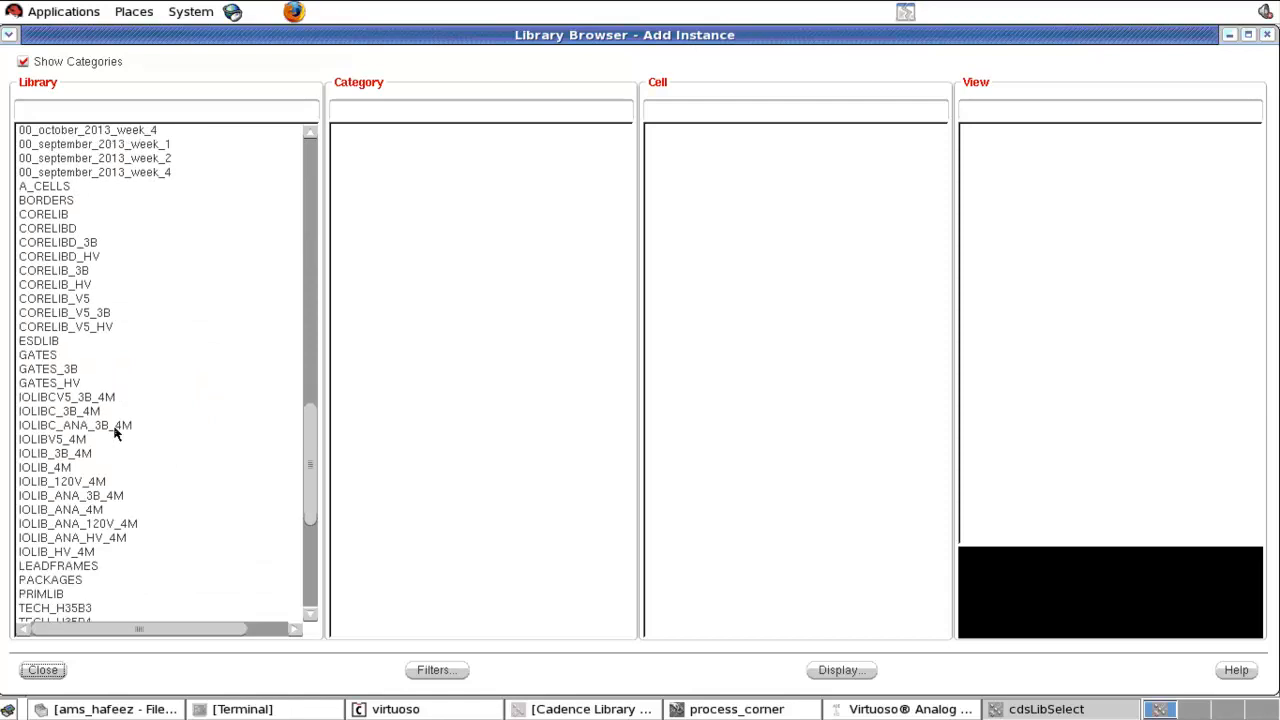
pyautogui.scroll(-6, 116, 430)
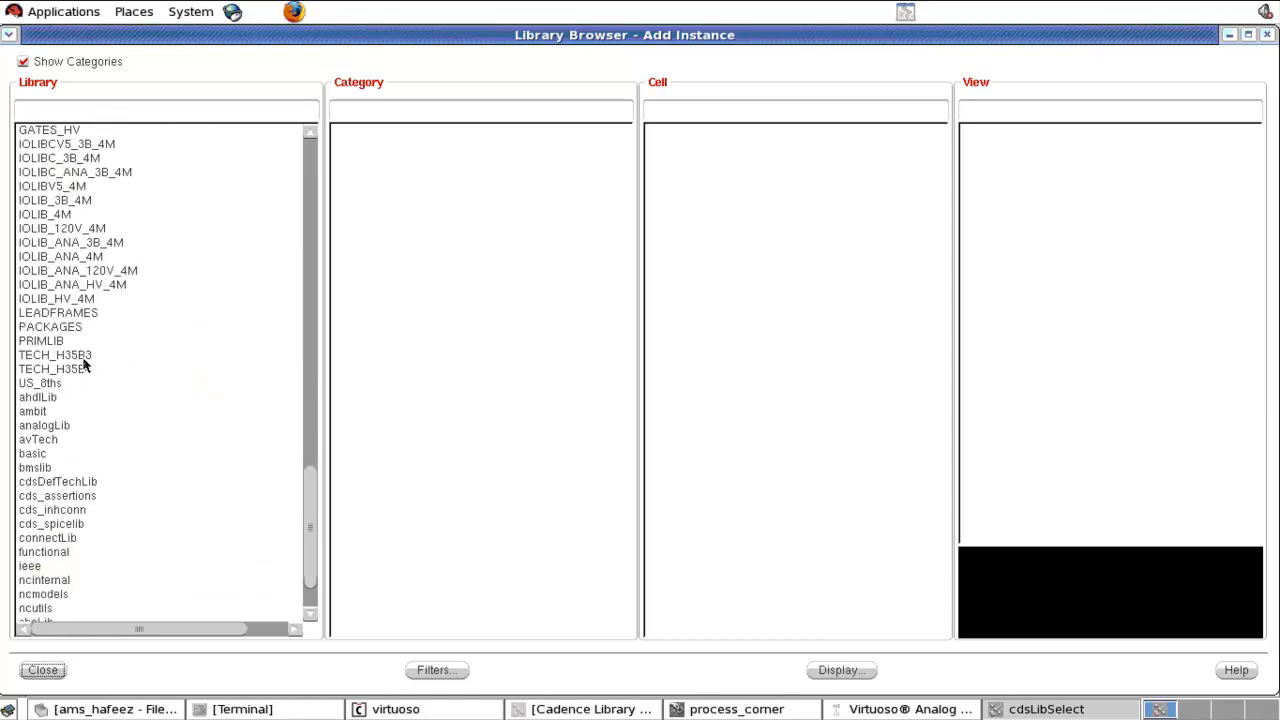
pyautogui.scroll(-1, 84, 366)
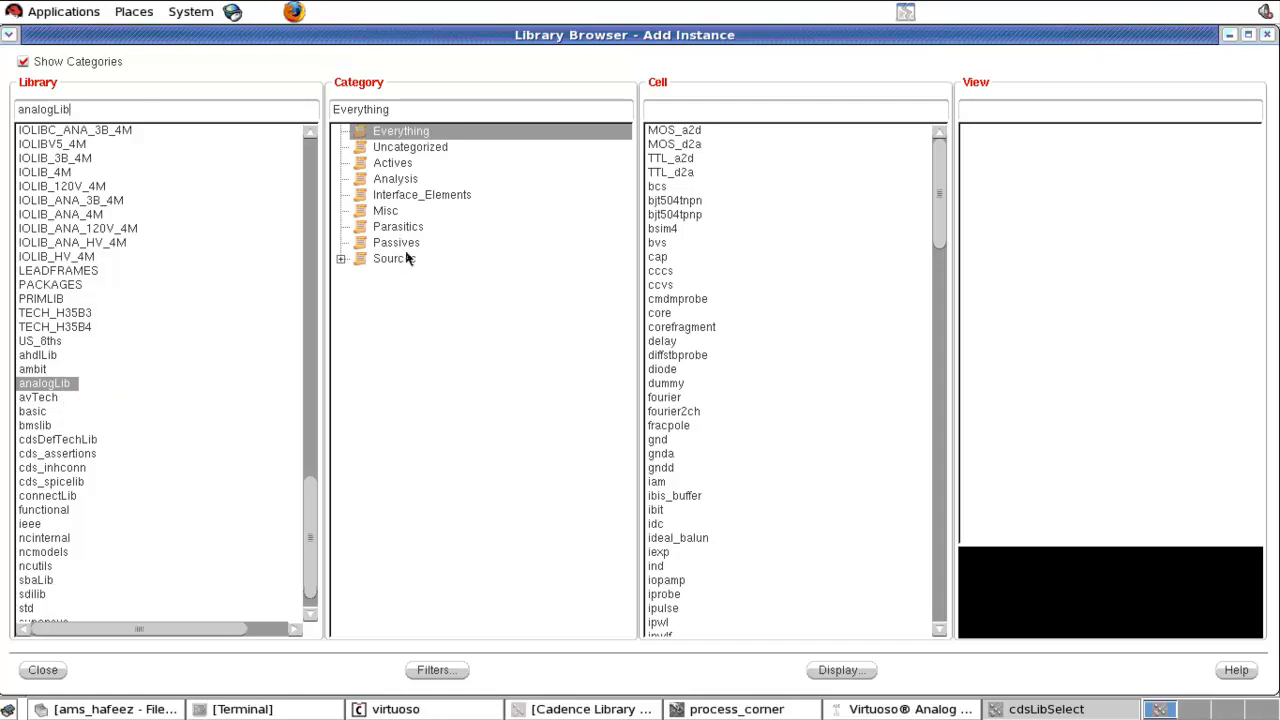
pyautogui.click(680, 109)
pyautogui.write('res')
pyautogui.click(985, 188)
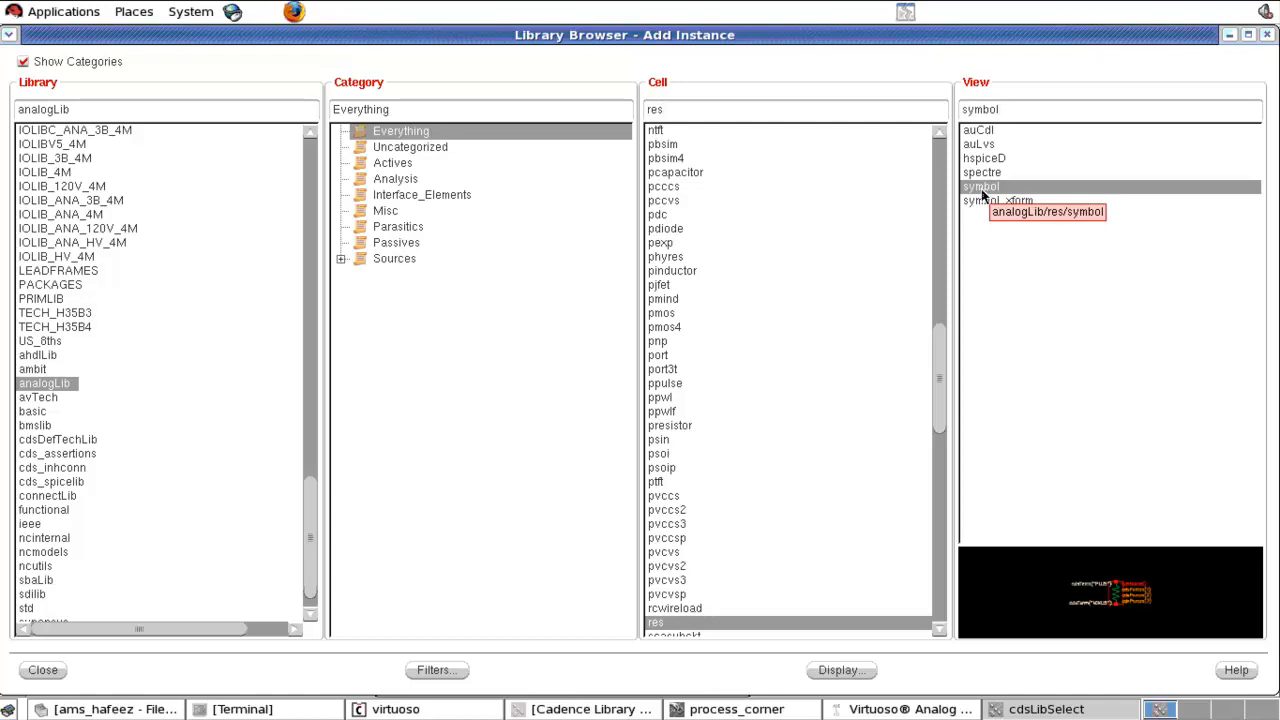
pyautogui.click(58, 672)
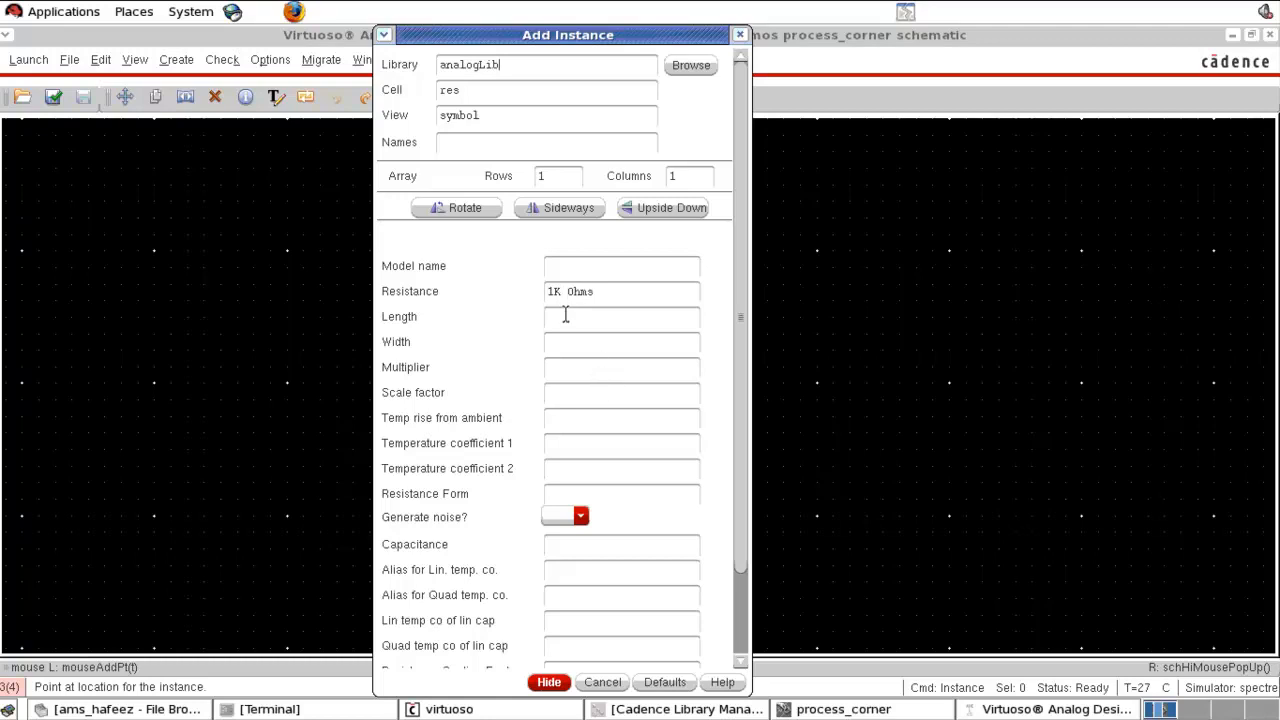
# Step: Place one resistor with the default 1K Ohms resistance in the empty schematic
pyautogui.click(549, 682)
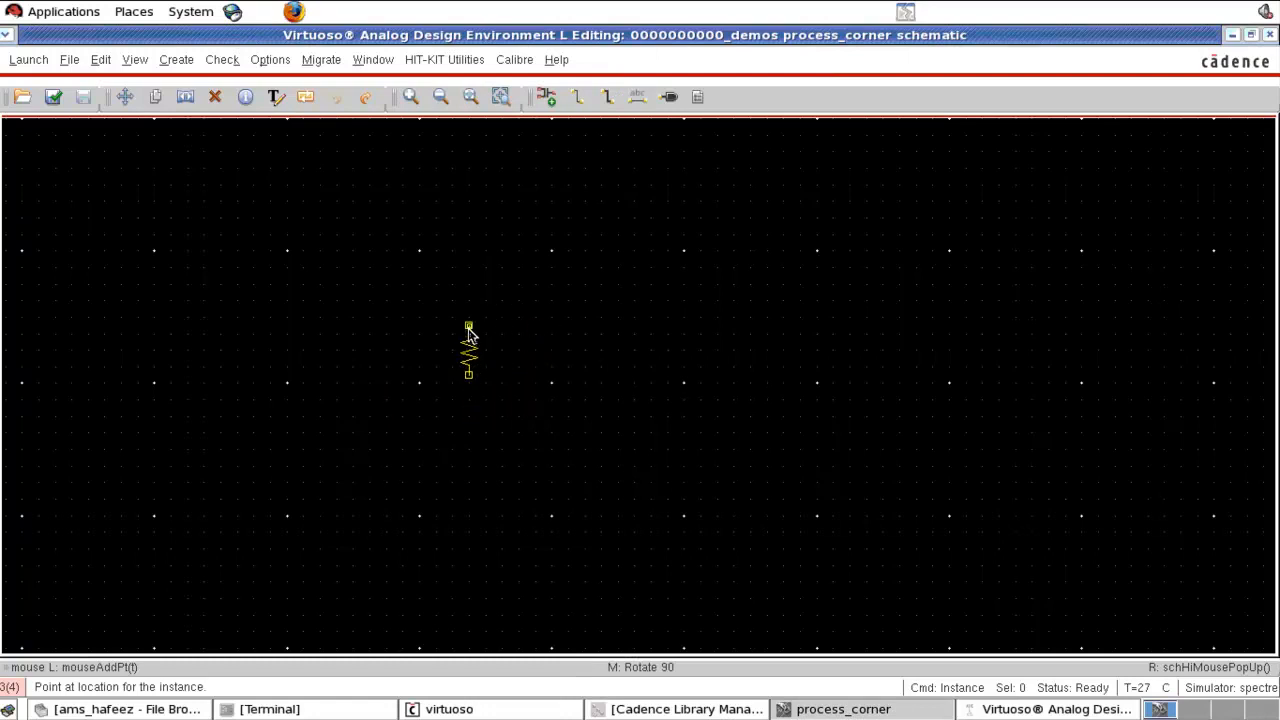
pyautogui.click(470, 334)
pyautogui.press('Escape')
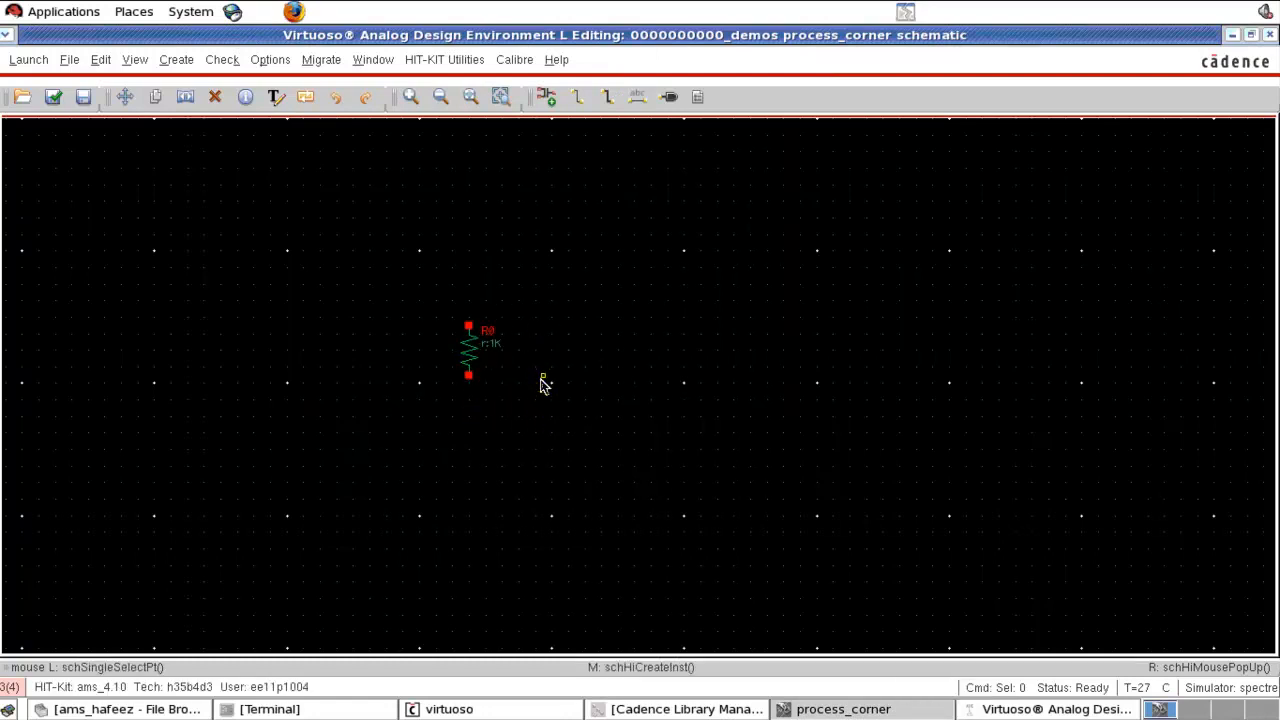
# Step: Add an analogLib vdc source with a DC voltage of 3 V to the left of the resistor
pyautogui.press('i')
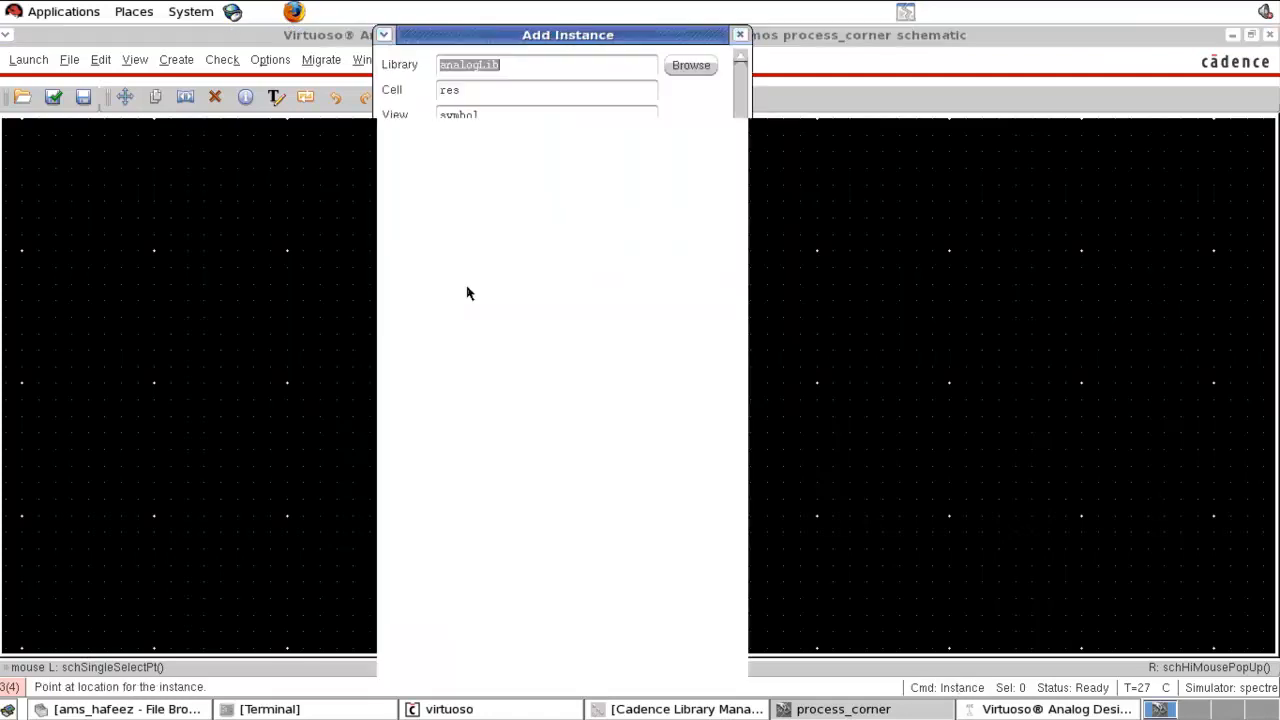
pyautogui.moveTo(463, 94); pyautogui.dragTo(405, 91)
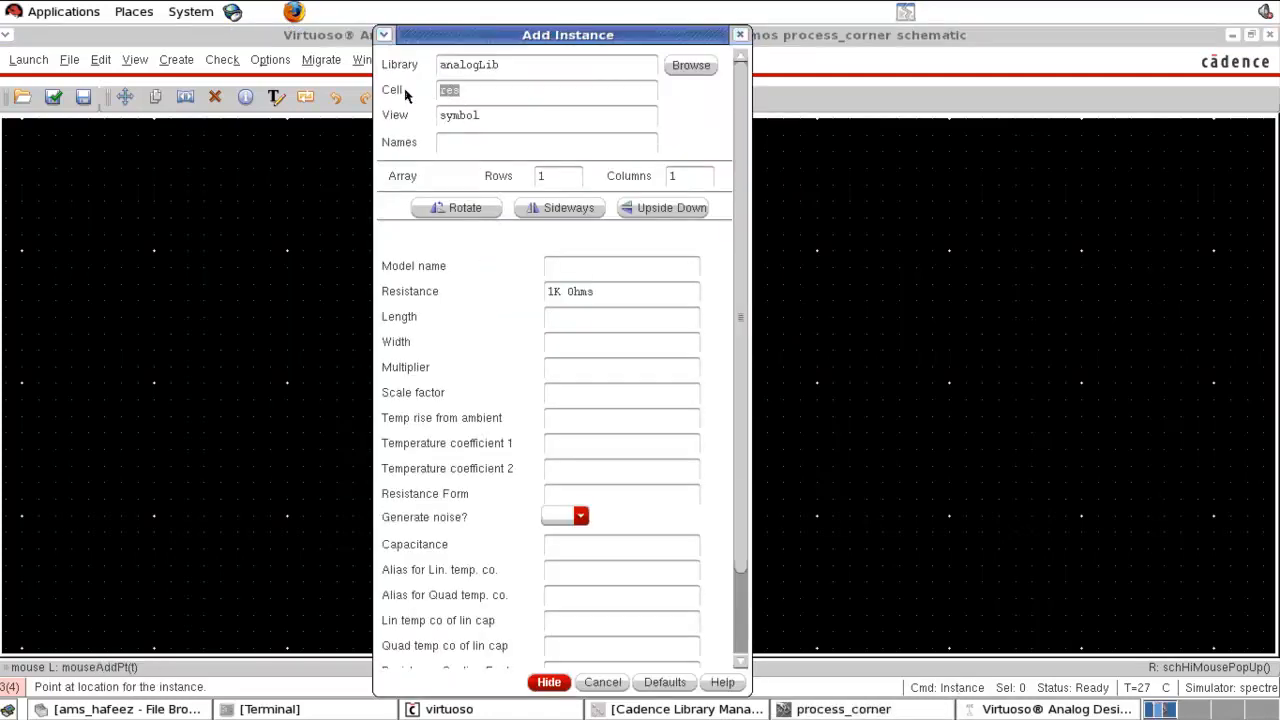
pyautogui.write('vdc')
pyautogui.click(546, 117)
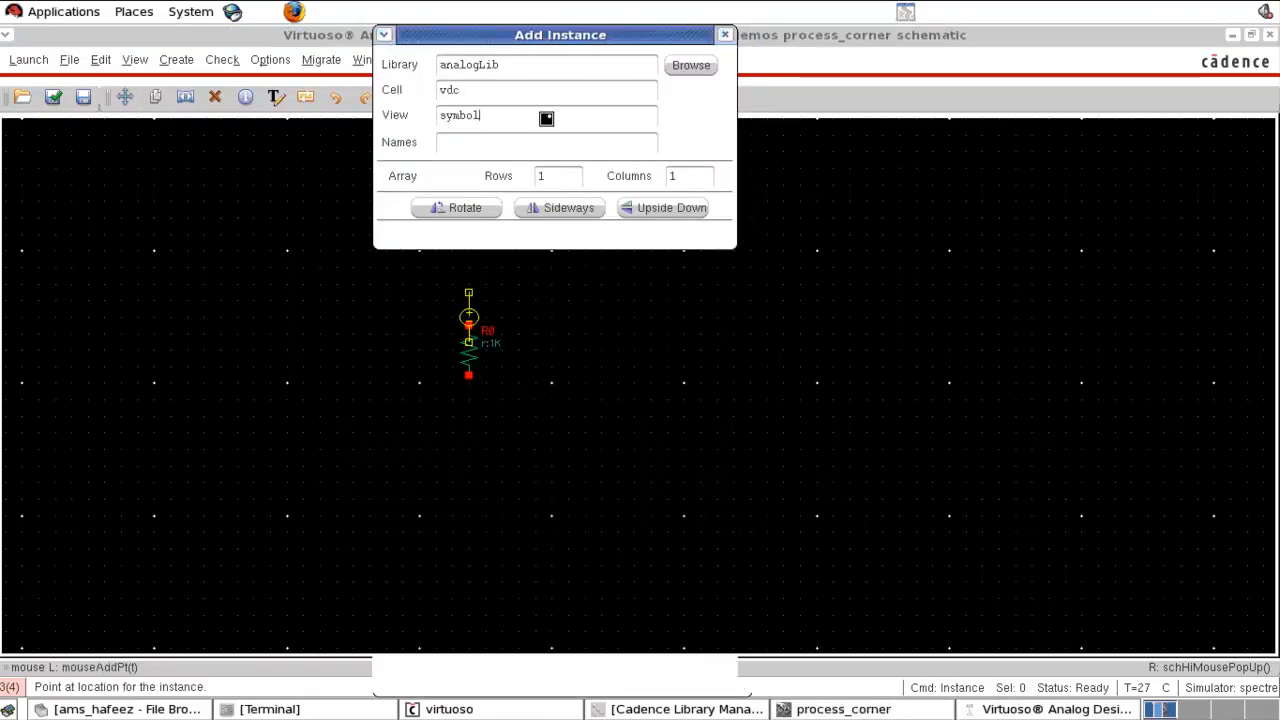
pyautogui.click(577, 319)
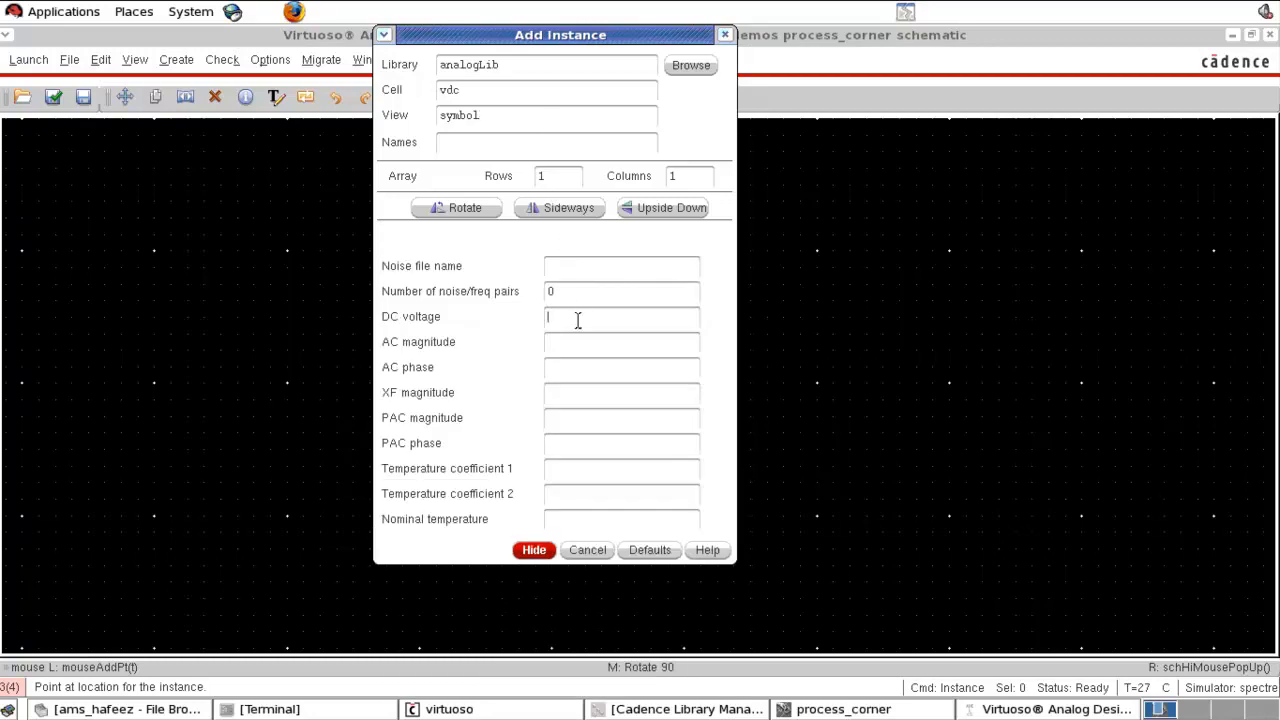
pyautogui.write('5')
pyautogui.click(592, 370)
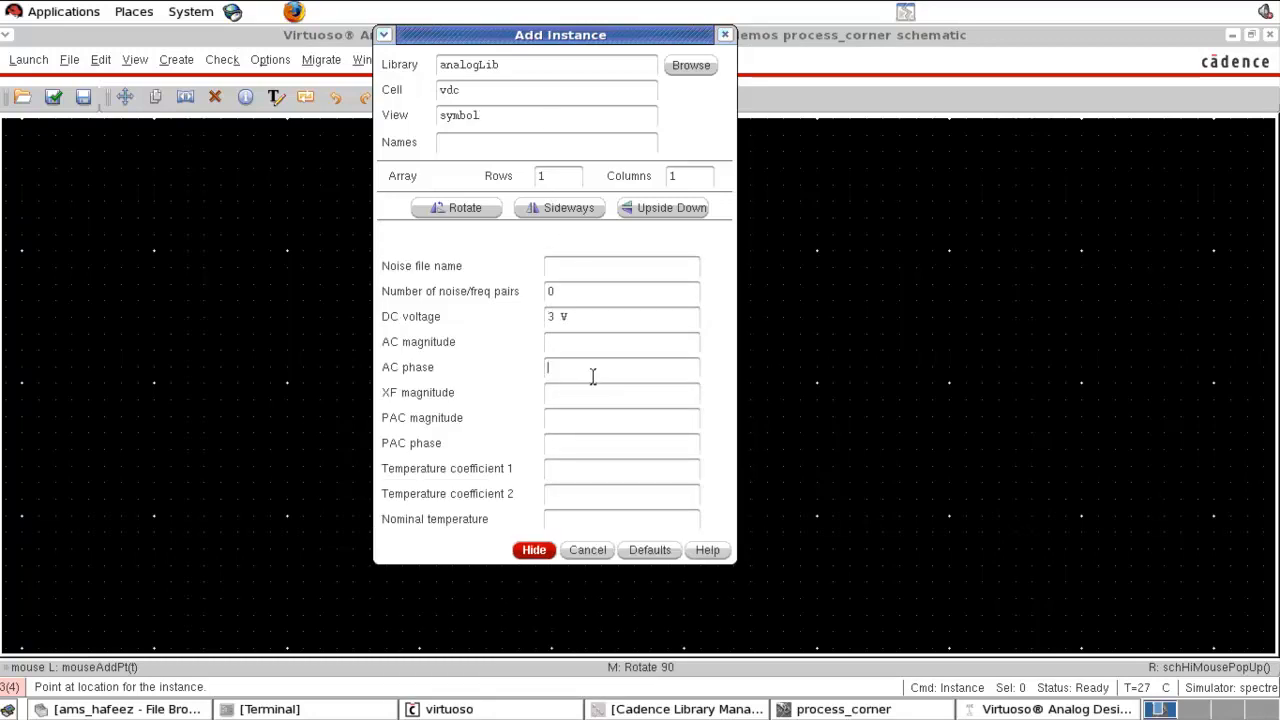
pyautogui.click(541, 553)
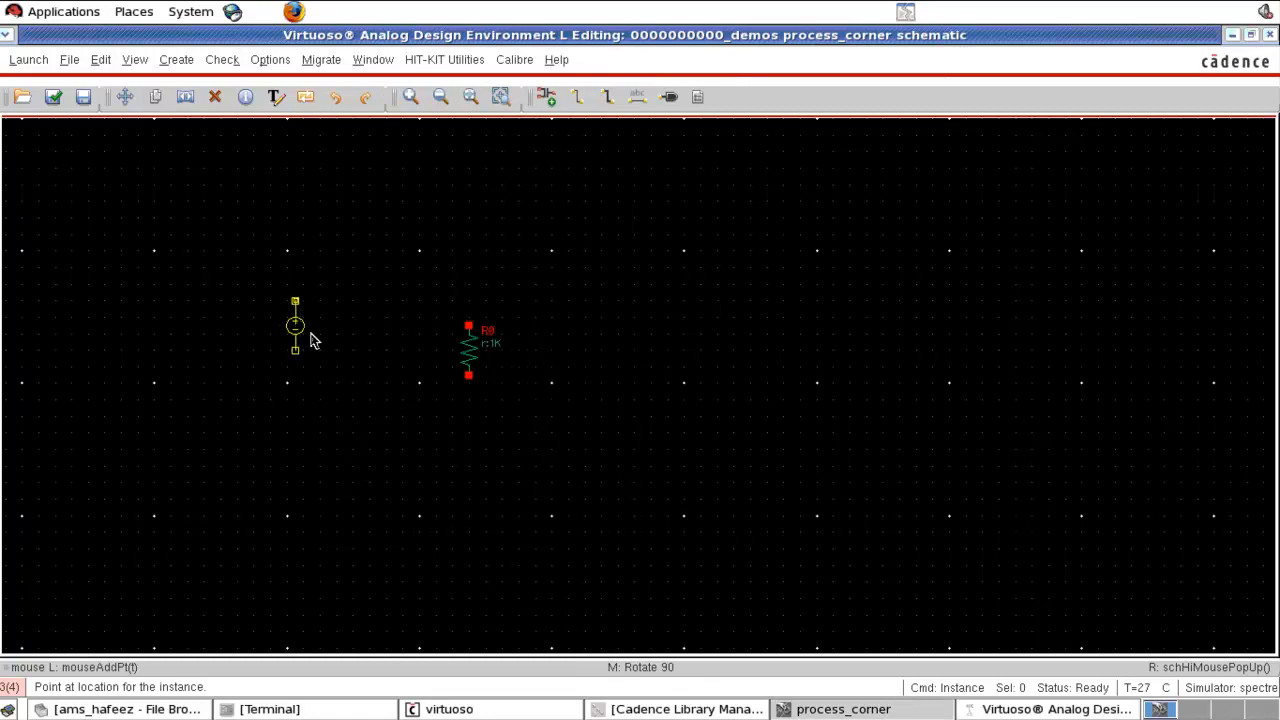
pyautogui.click(315, 330)
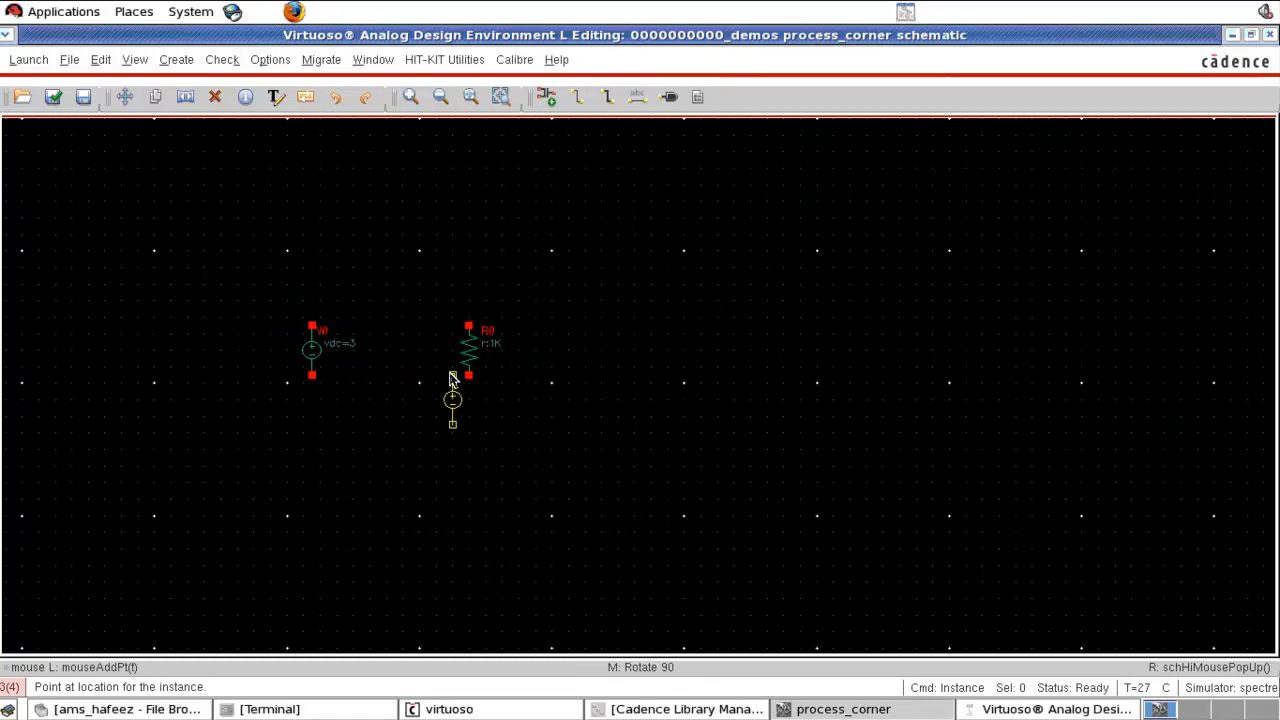
pyautogui.press('Escape')
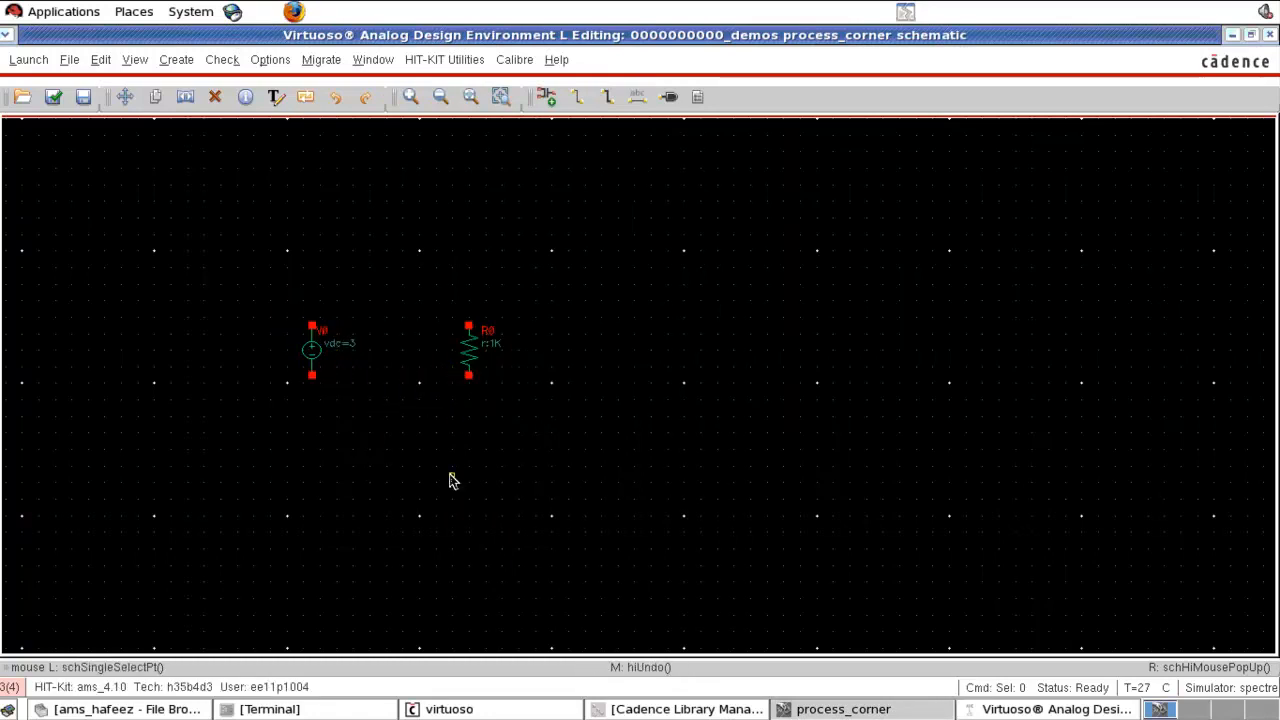
# Step: Add an analogLib gnd symbol below and between the voltage source and the resistor
pyautogui.press('i')
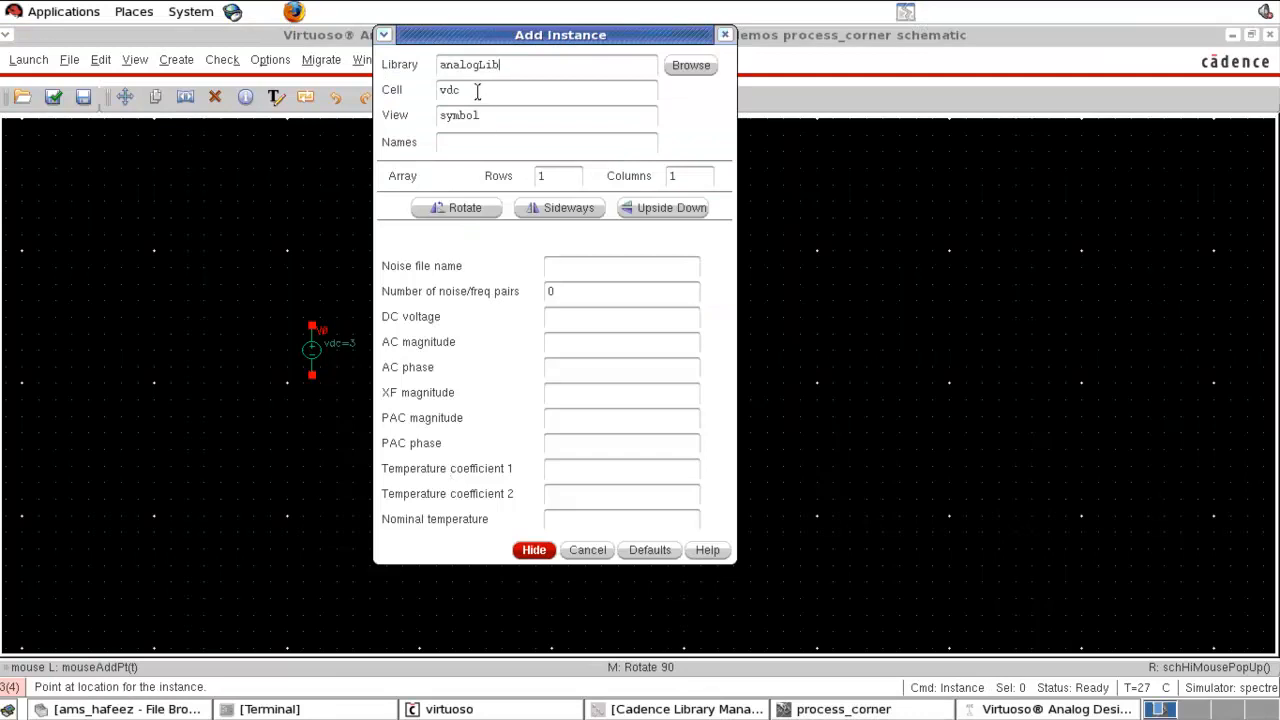
pyautogui.moveTo(462, 90); pyautogui.dragTo(418, 90)
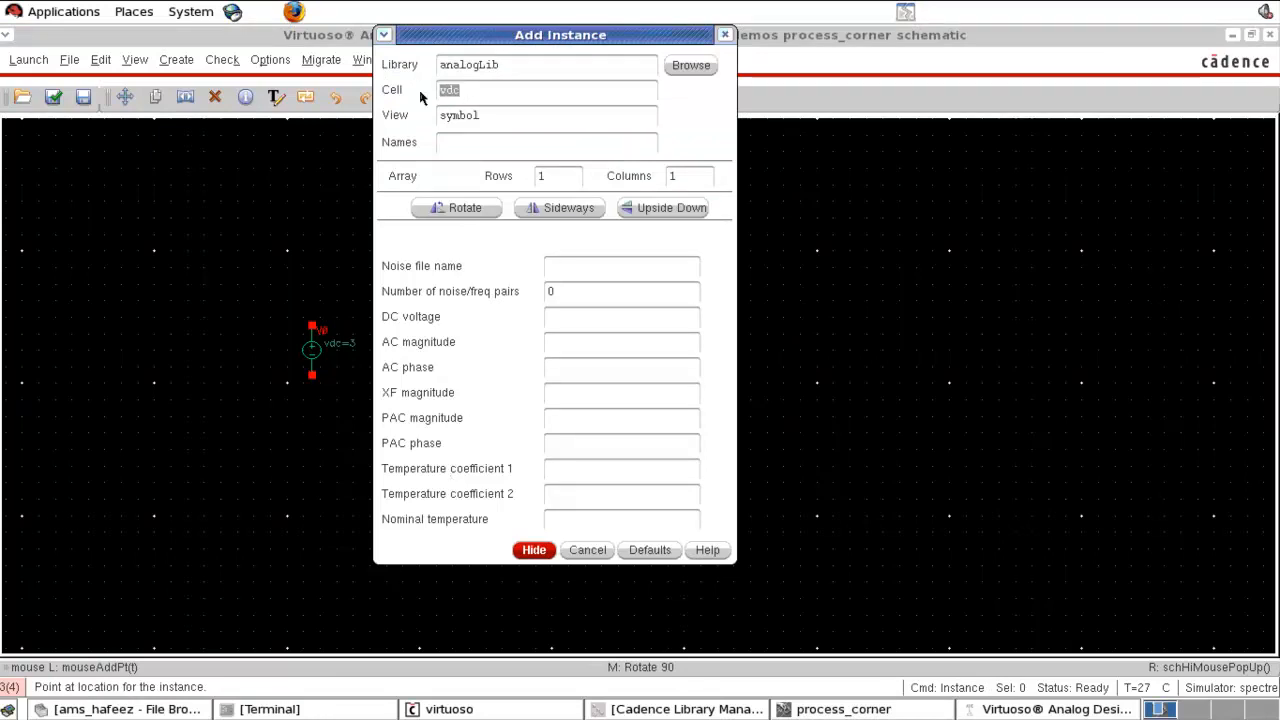
pyautogui.write('gnd')
pyautogui.click(529, 115)
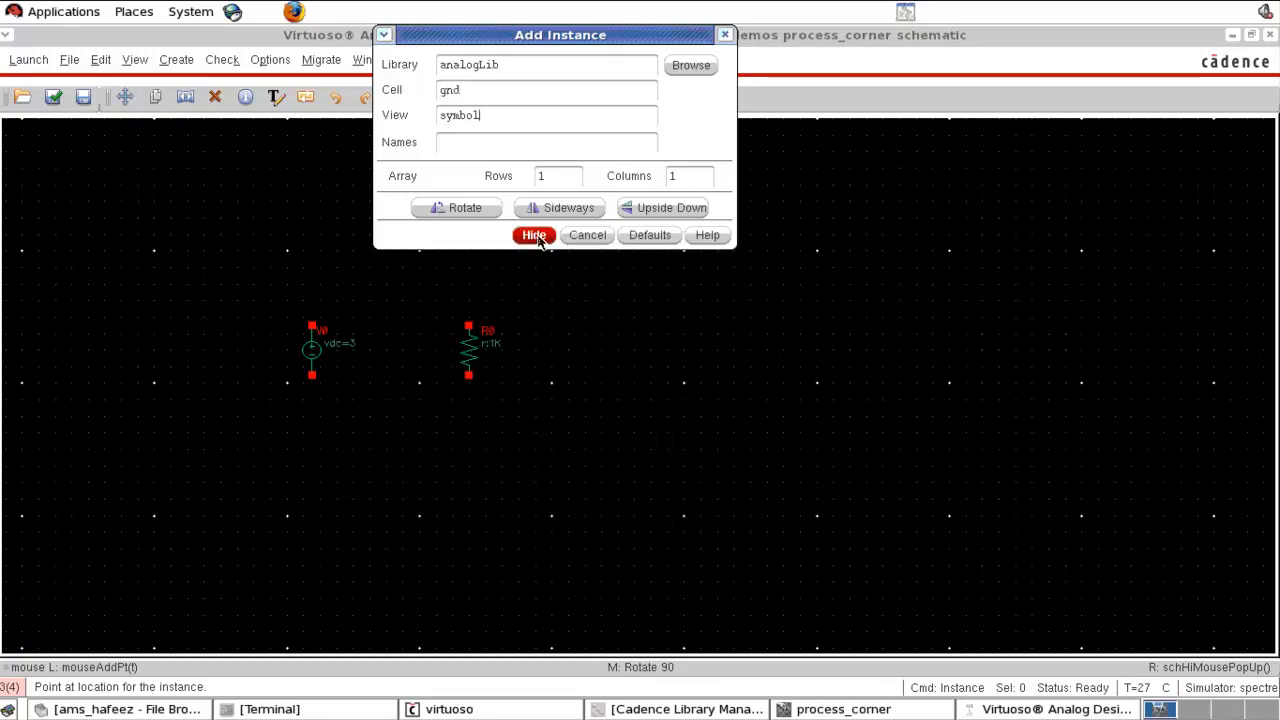
pyautogui.click(534, 237)
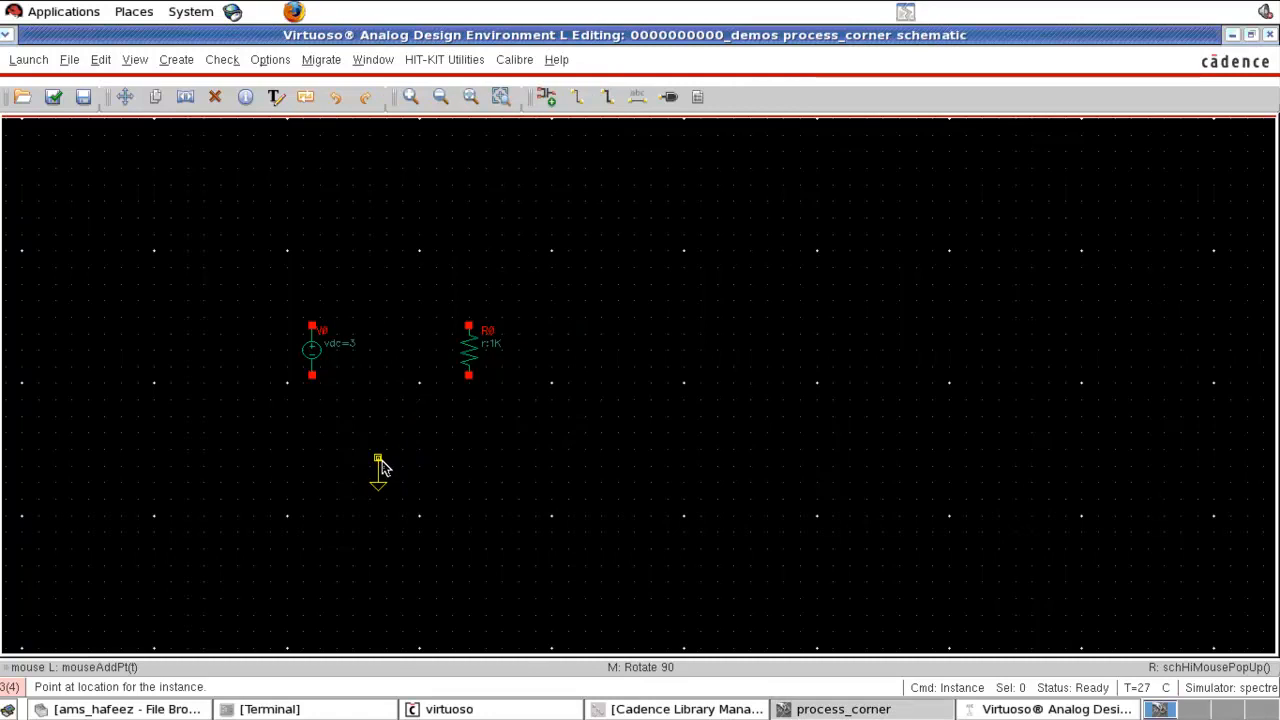
pyautogui.click(379, 459)
pyautogui.press('Escape')
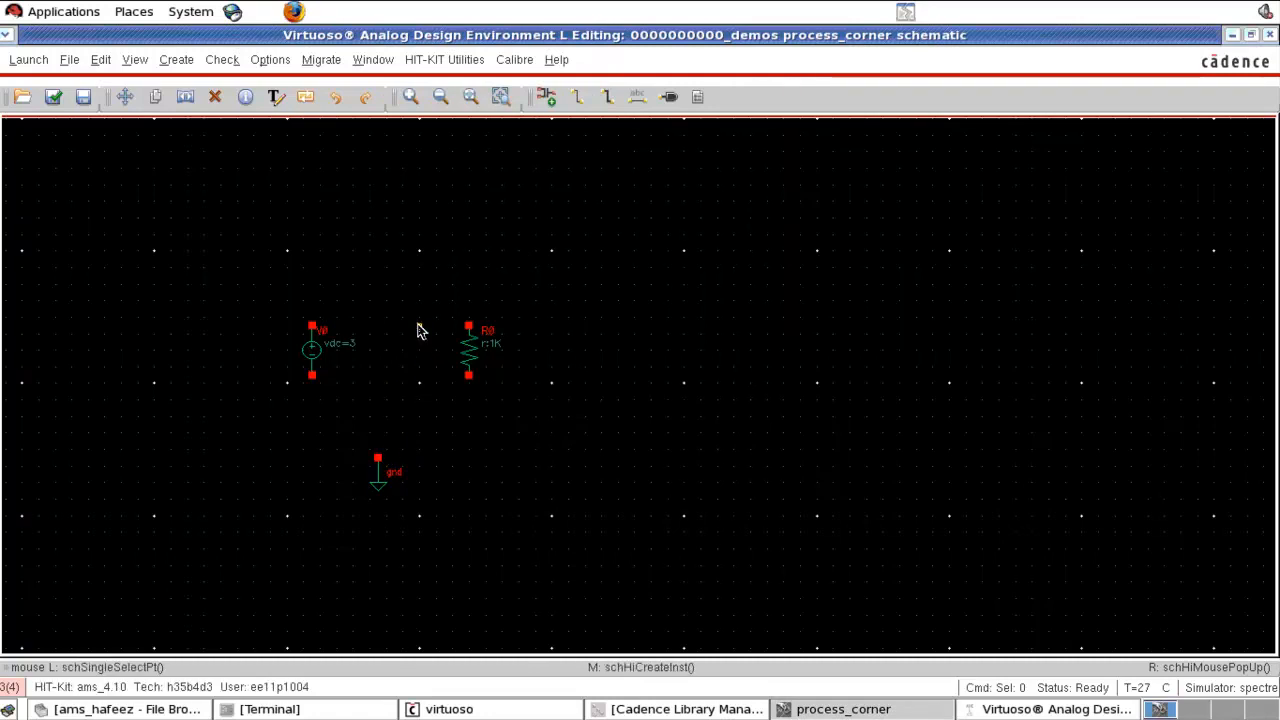
# Step: Wire the source and resistor in a loop with their lower terminals joined to ground, and check and save the schematic
pyautogui.press('w')
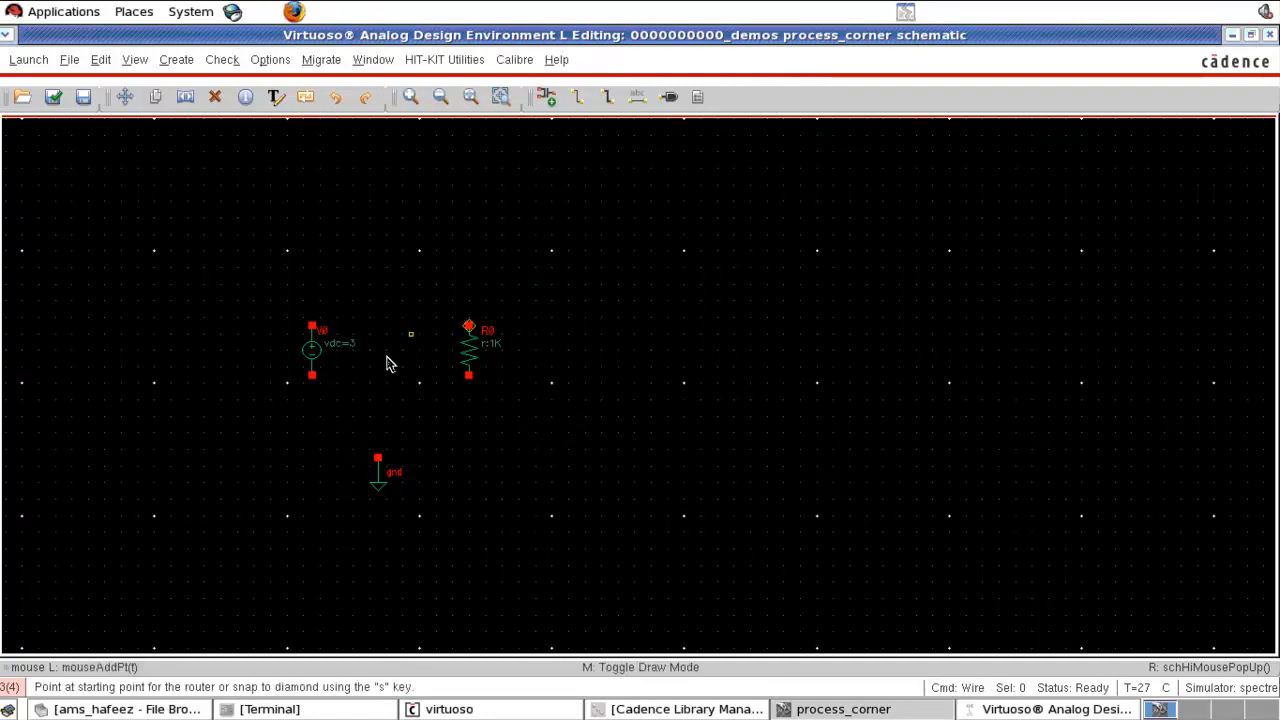
pyautogui.click(312, 376)
pyautogui.click(380, 462)
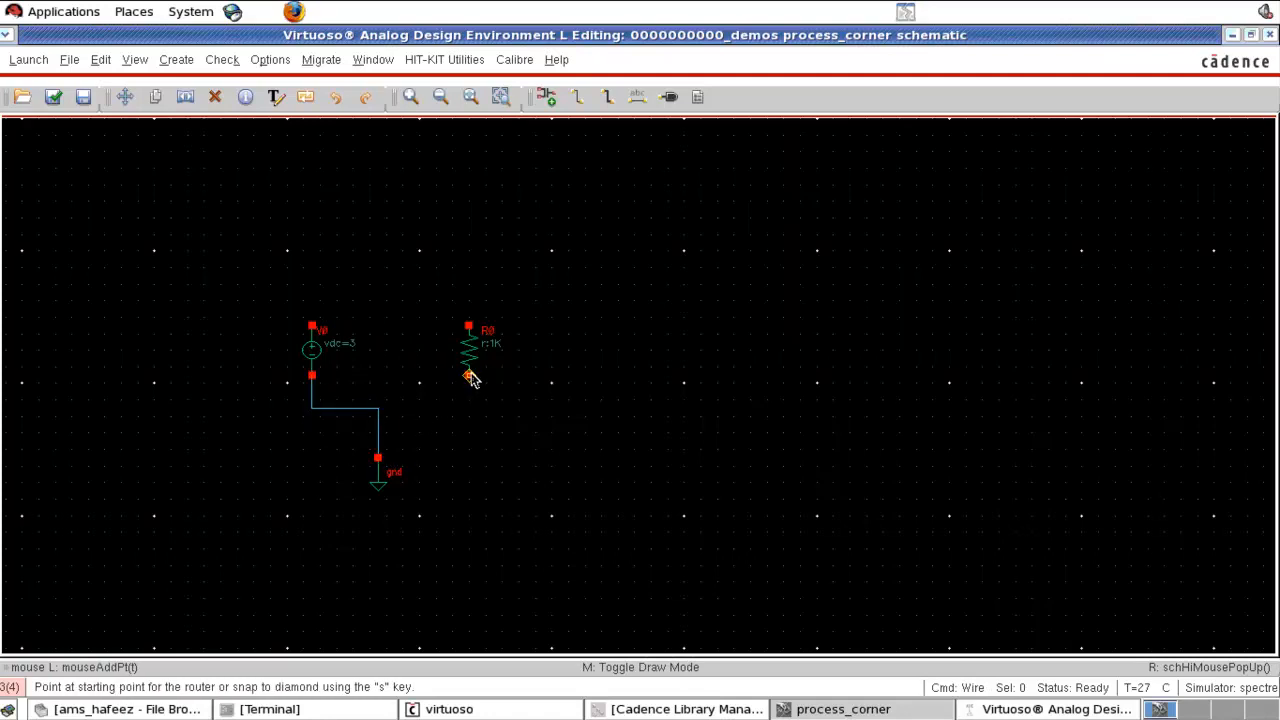
pyautogui.click(469, 376)
pyautogui.click(378, 408)
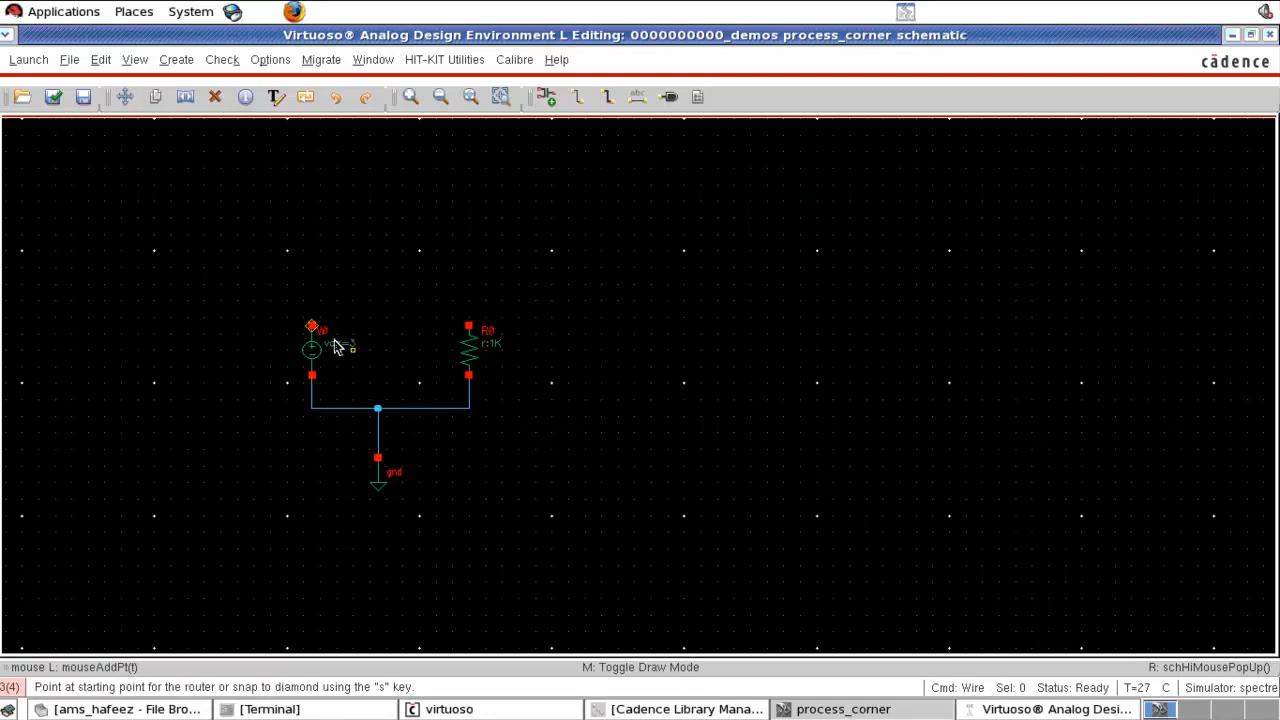
pyautogui.click(312, 328)
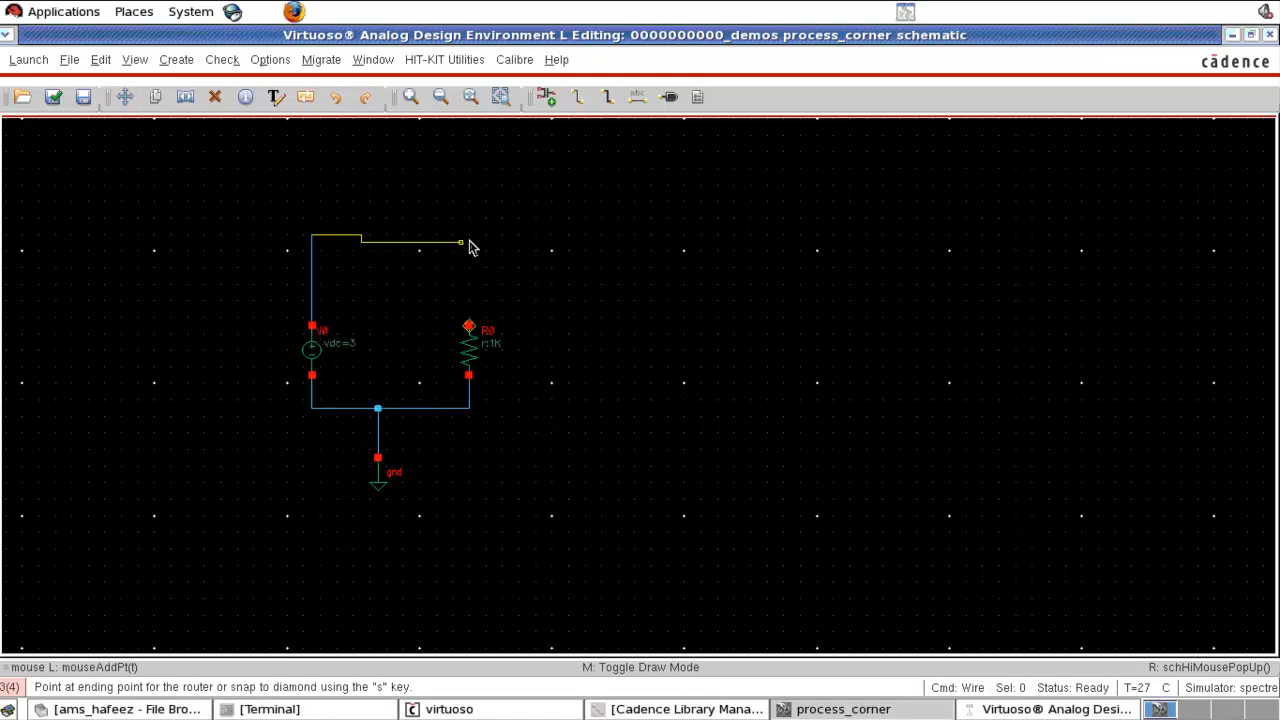
pyautogui.click(469, 326)
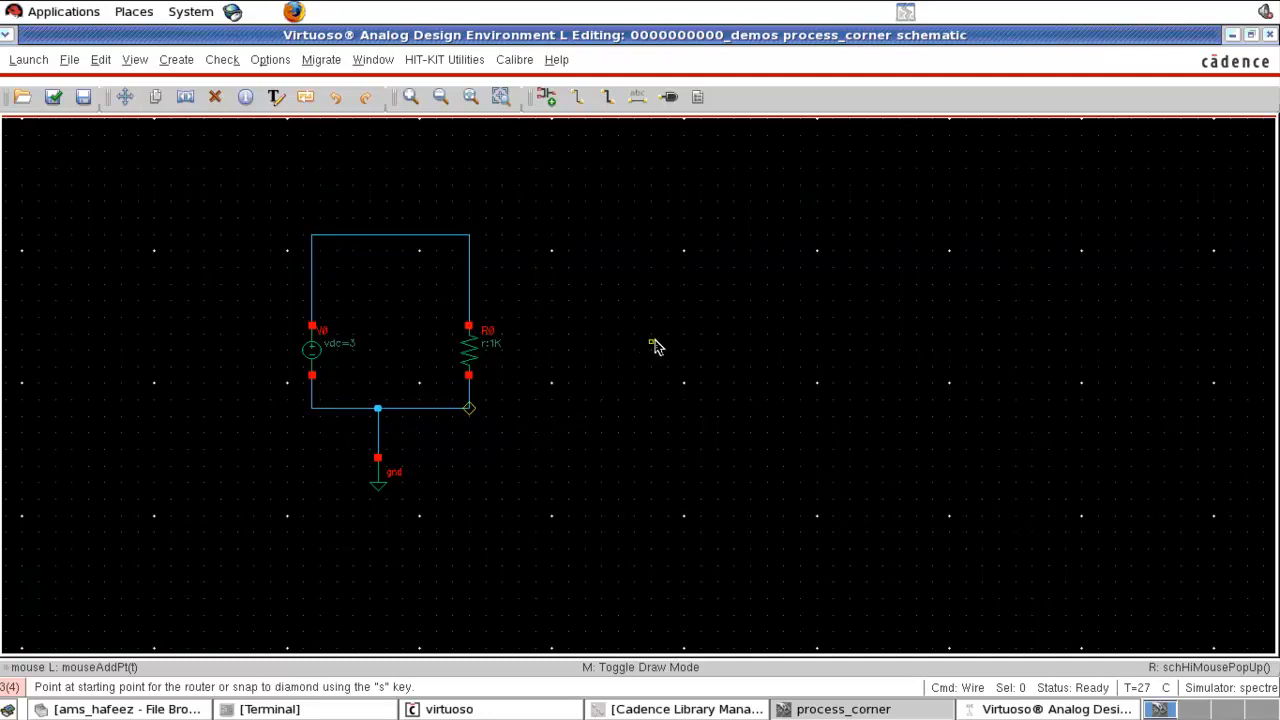
pyautogui.press('Escape')
pyautogui.press('x')
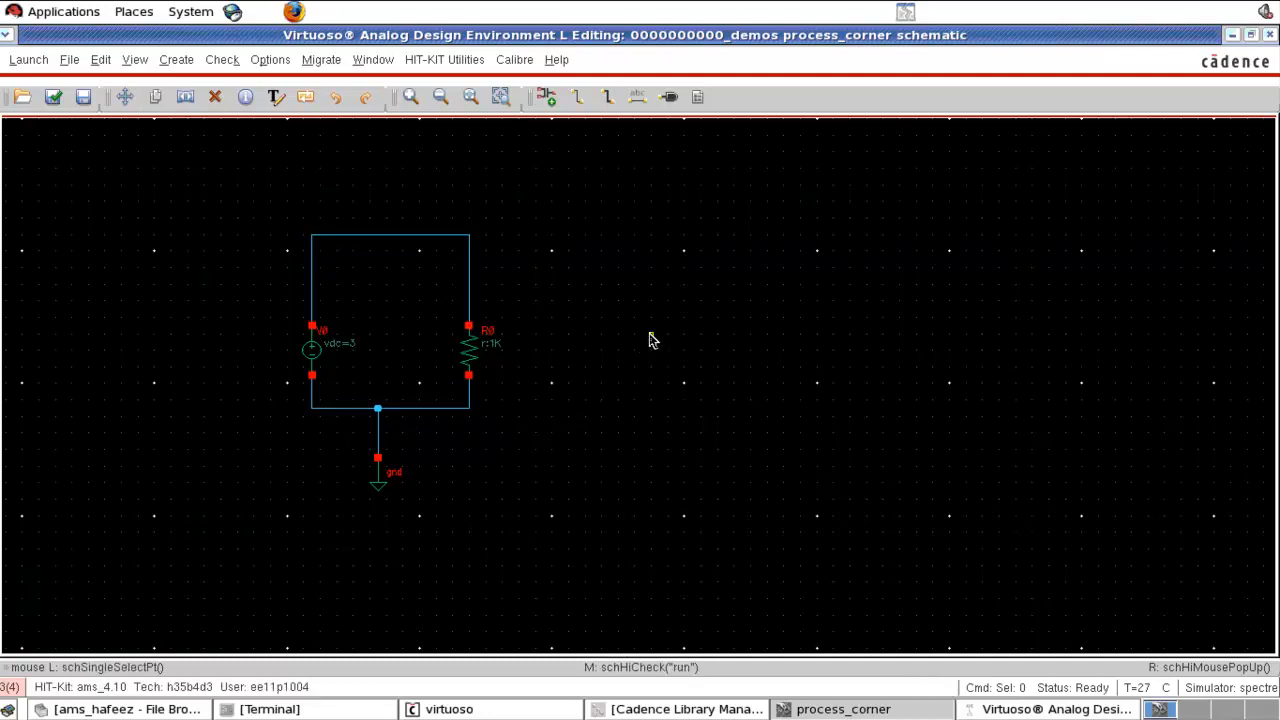
# Step: Set up a DC analysis that saves the DC operating point
pyautogui.click(1005, 712)
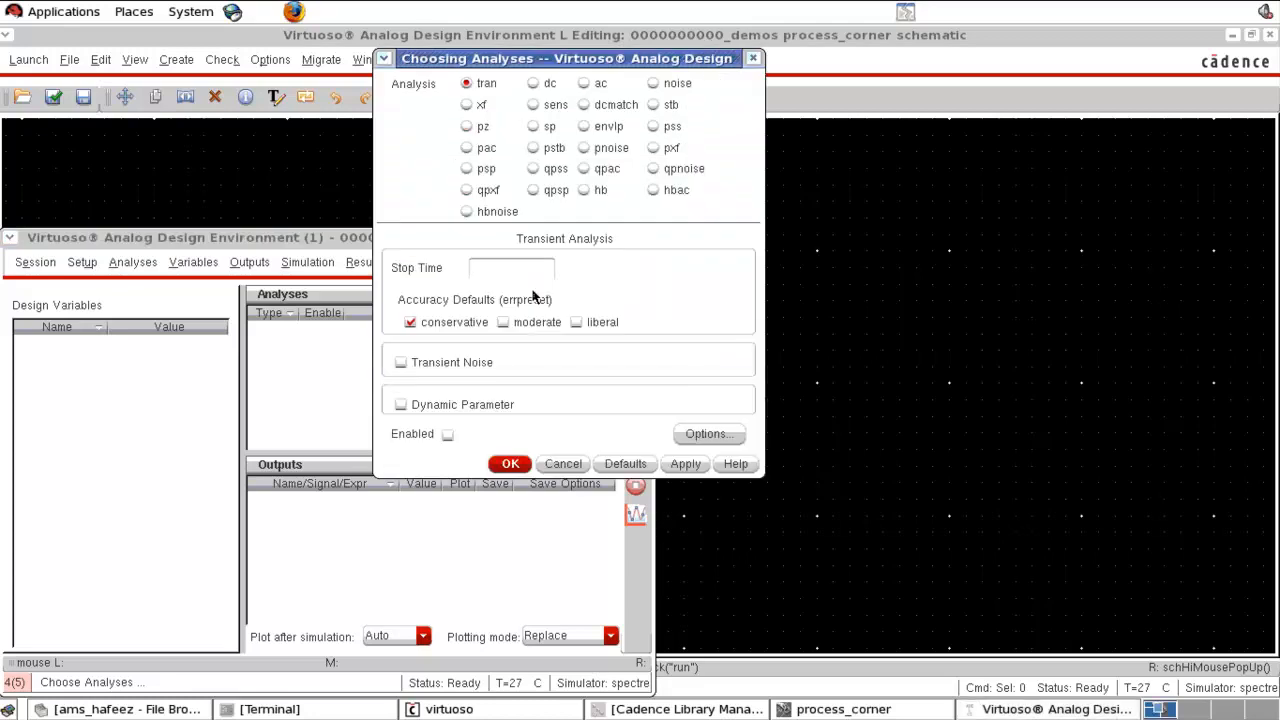
pyautogui.click(549, 84)
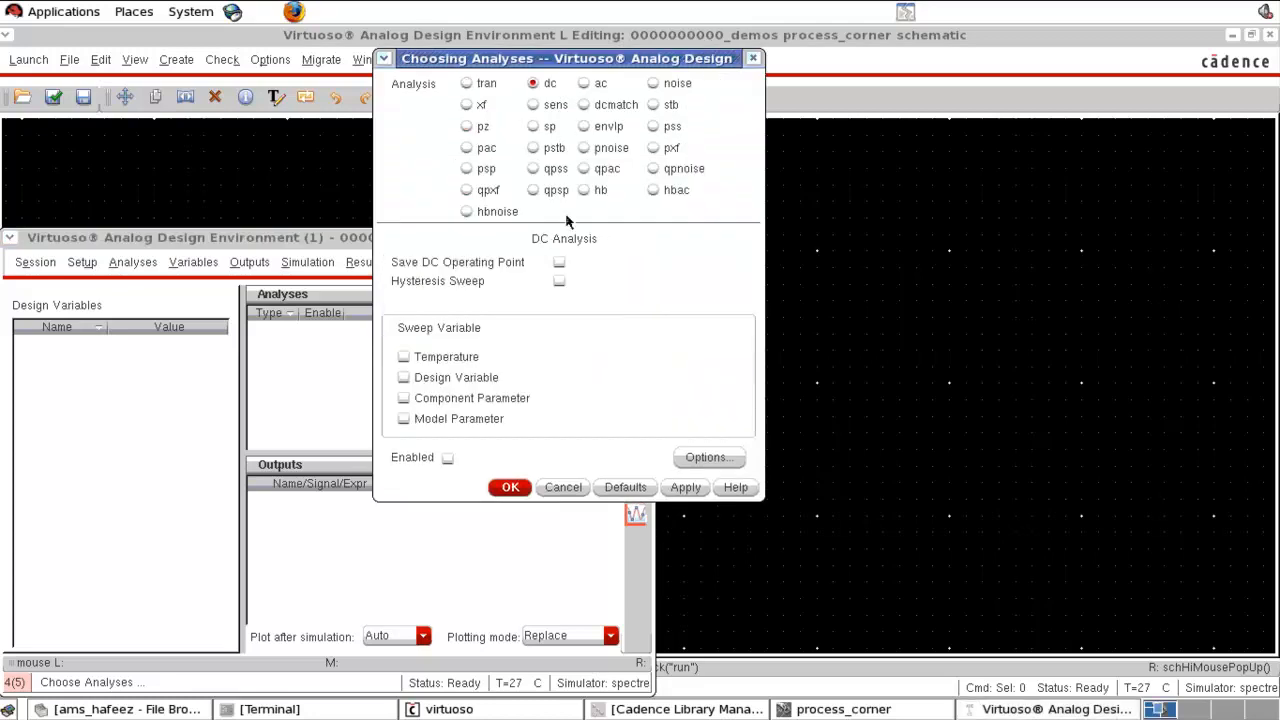
pyautogui.click(559, 262)
pyautogui.click(510, 489)
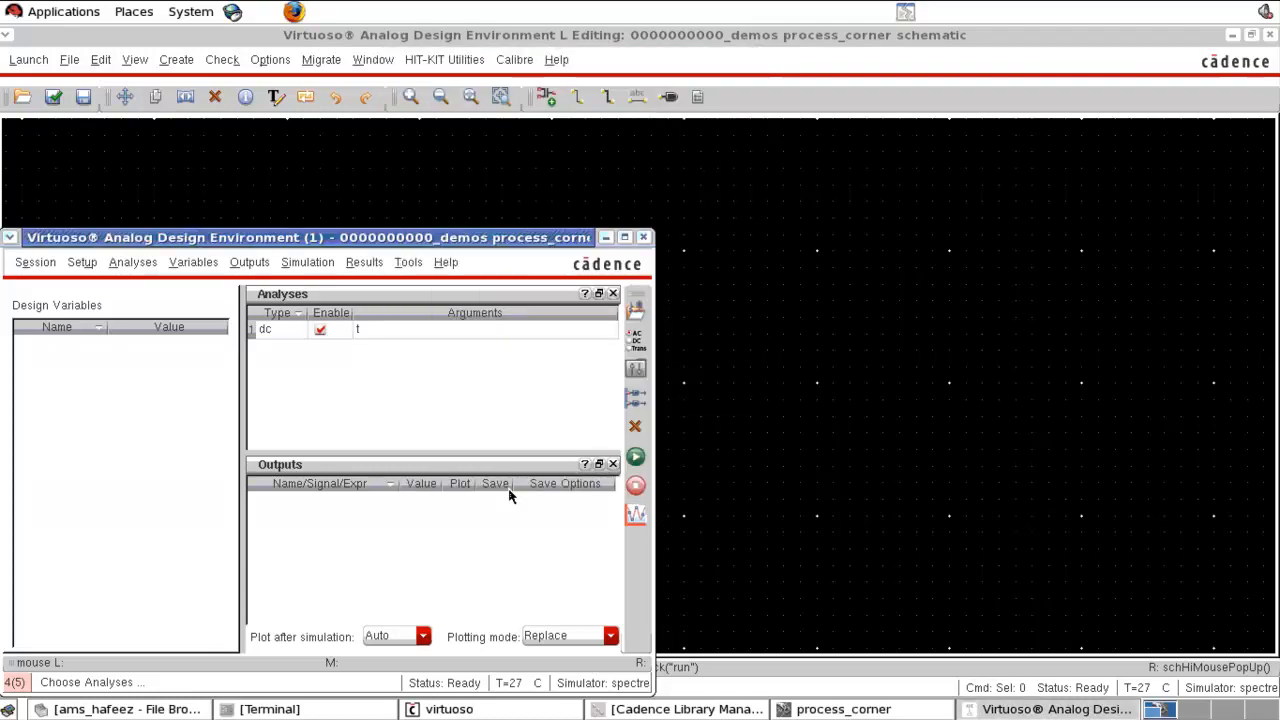
# Step: Run the simulation and annotate the schematic with the DC operating points
pyautogui.click(636, 459)
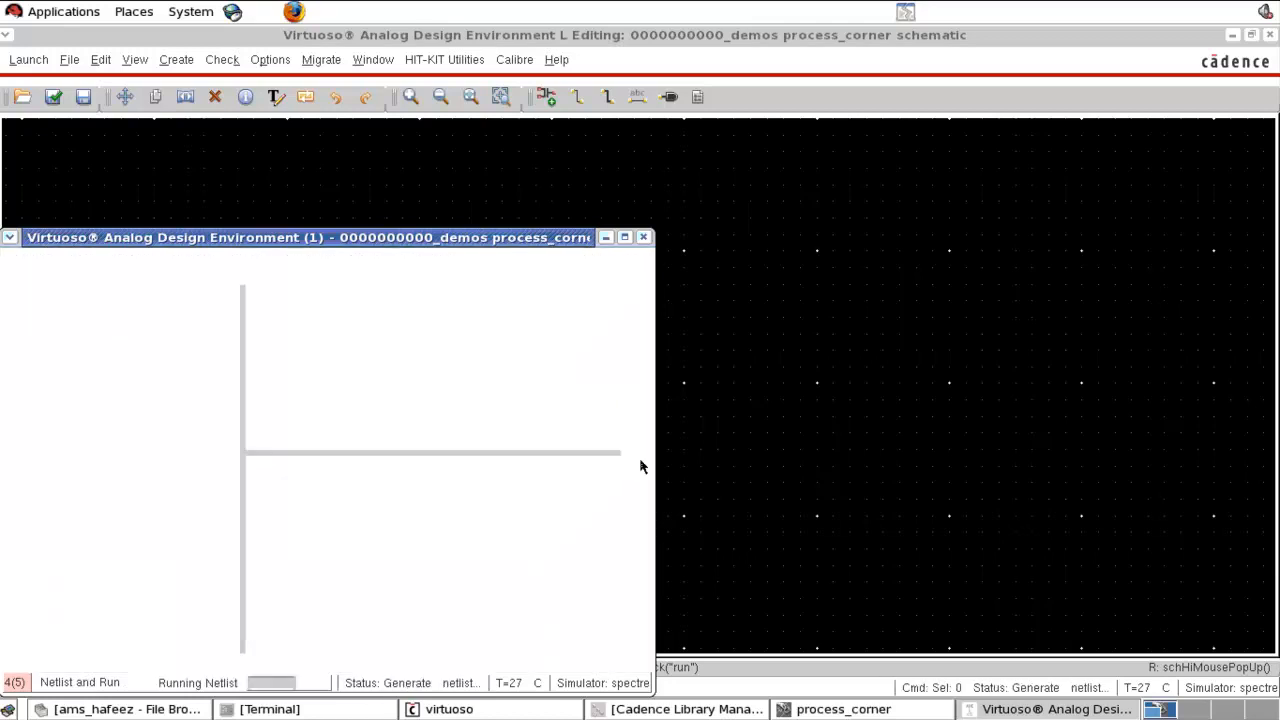
pyautogui.click(810, 427)
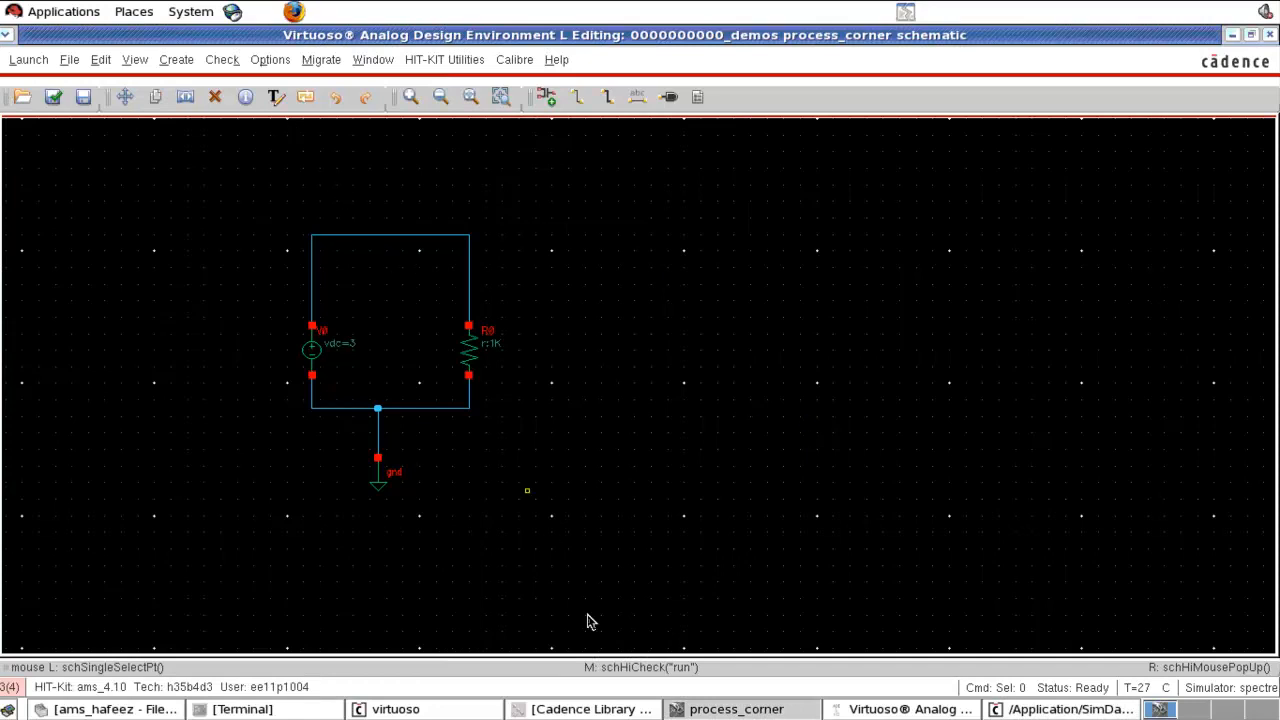
pyautogui.click(940, 712)
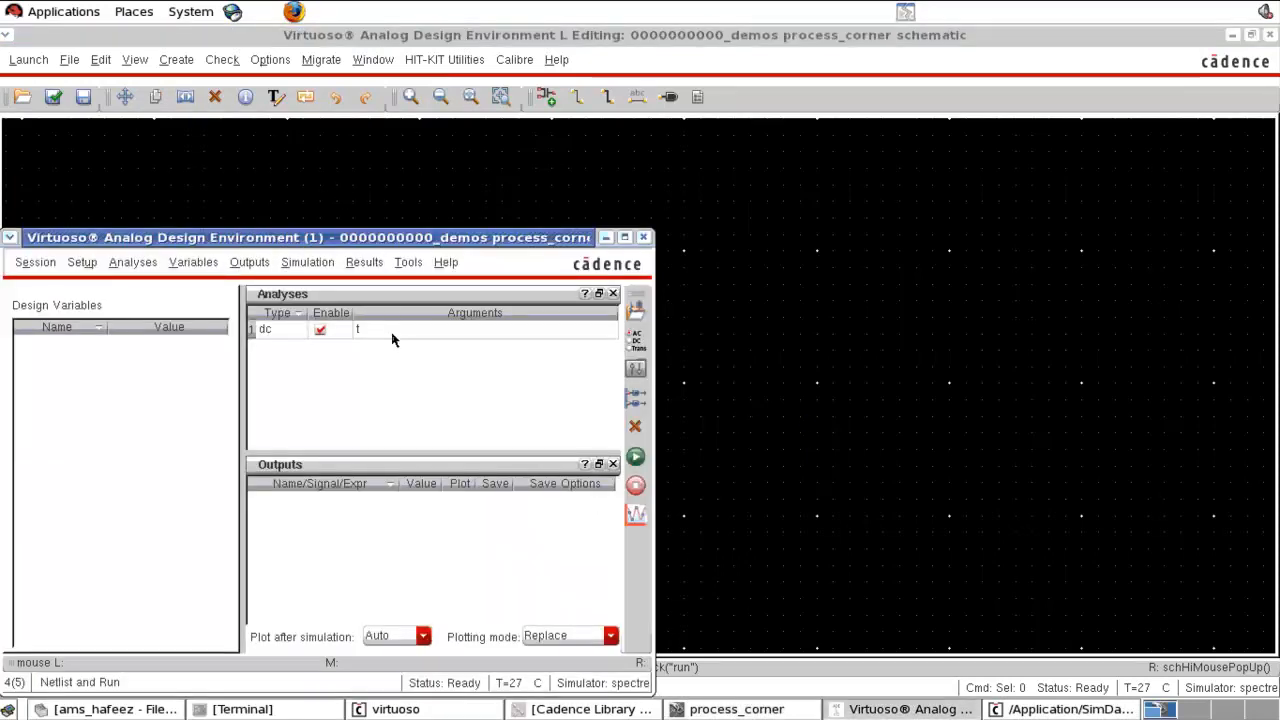
pyautogui.click(364, 262)
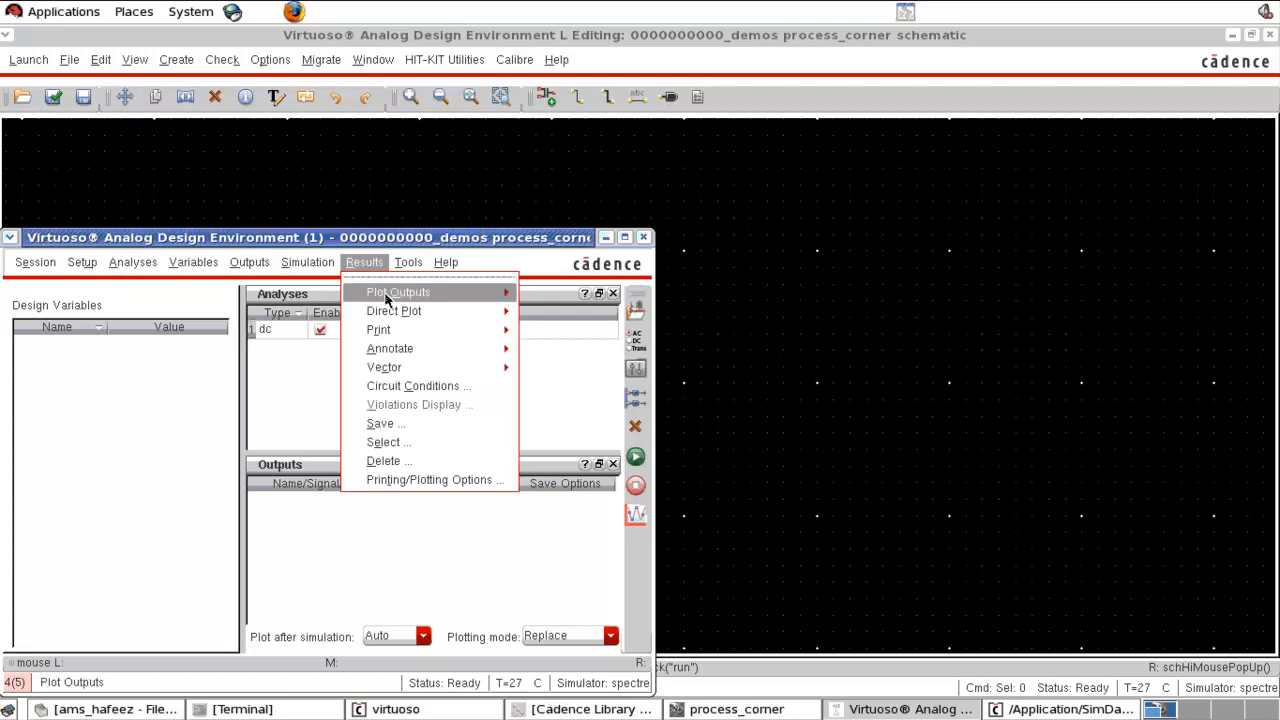
pyautogui.moveTo(401, 357)
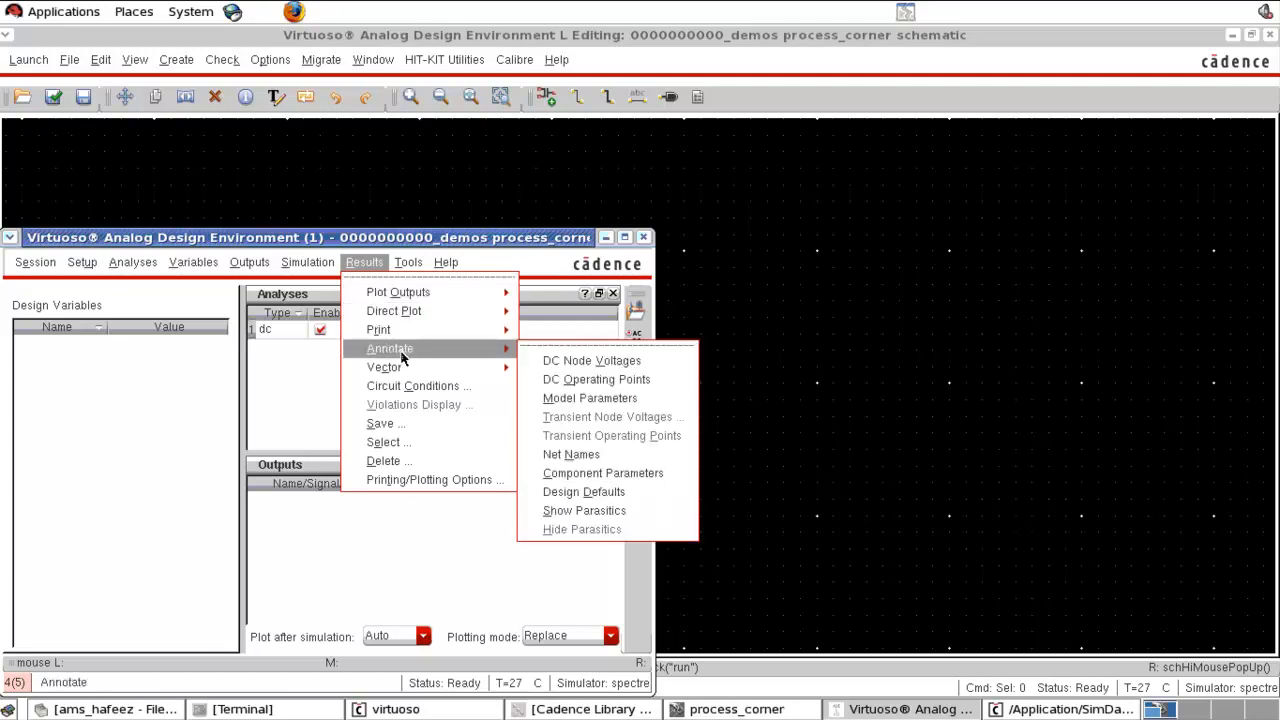
pyautogui.click(638, 384)
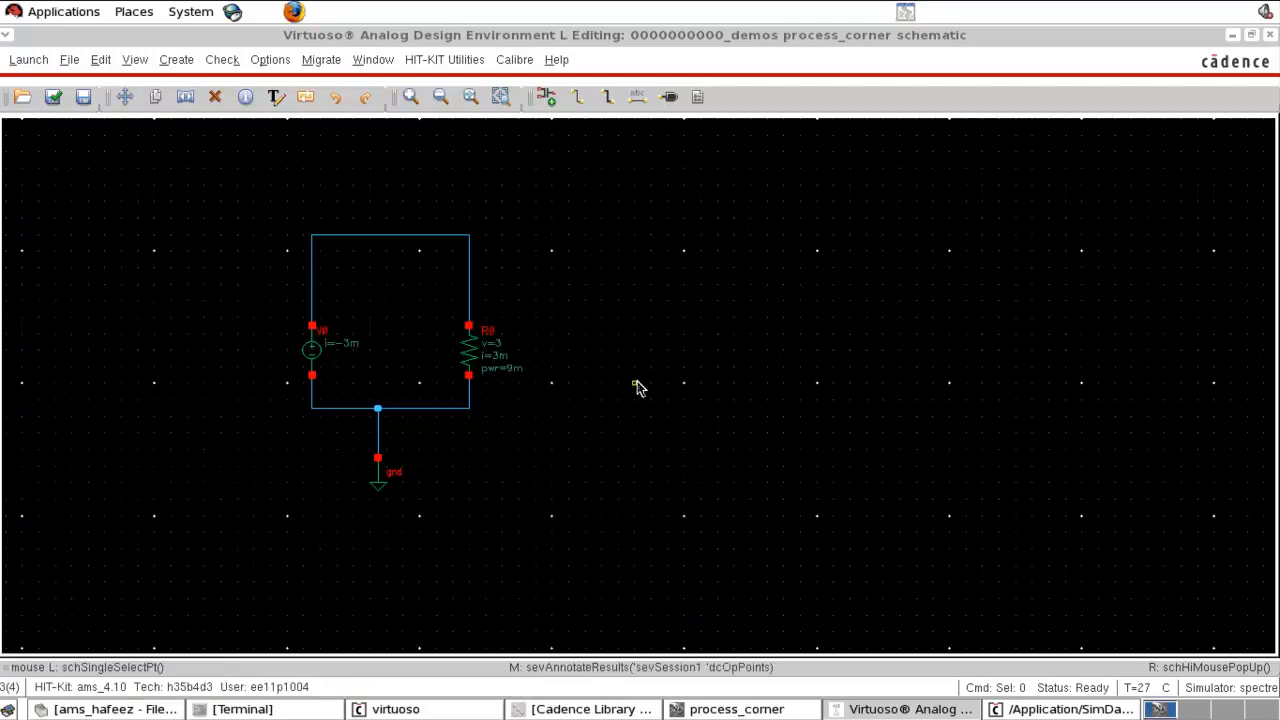
pyautogui.click(731, 306)
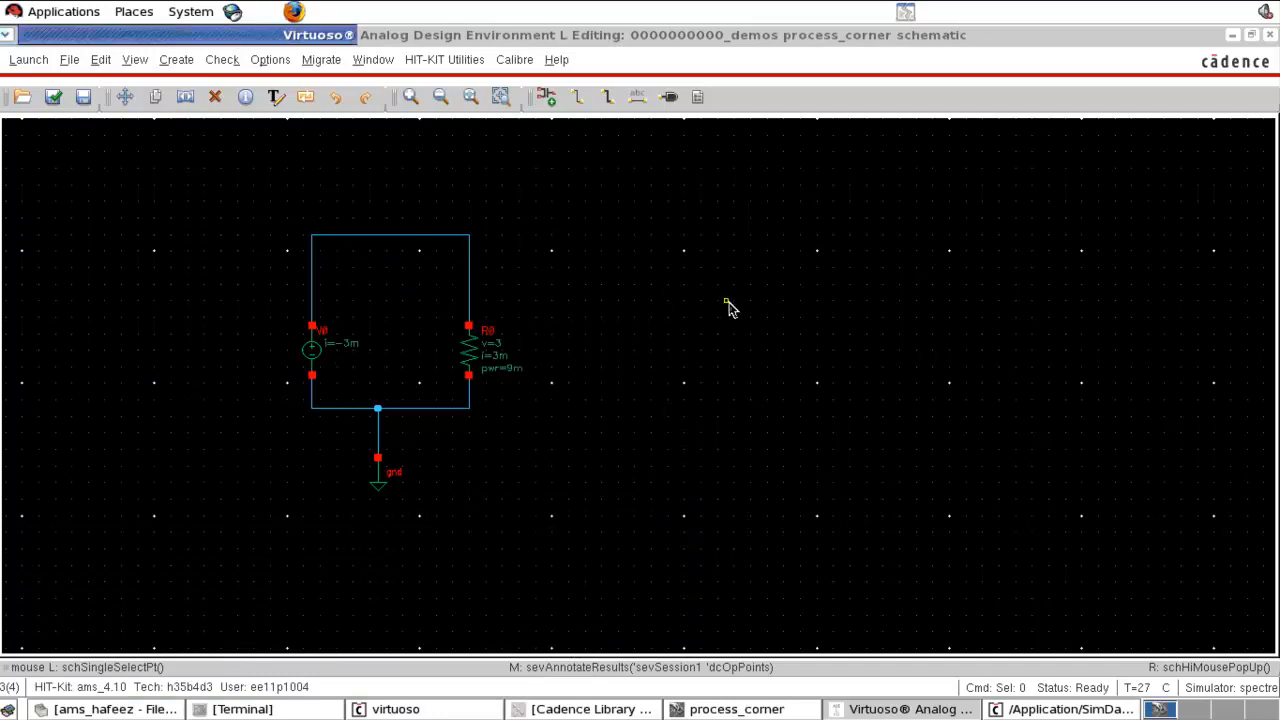
# Step: Choose the rpoly2 symbol from the Resistors category of PRIMLIB as the instance to add
pyautogui.press('f')
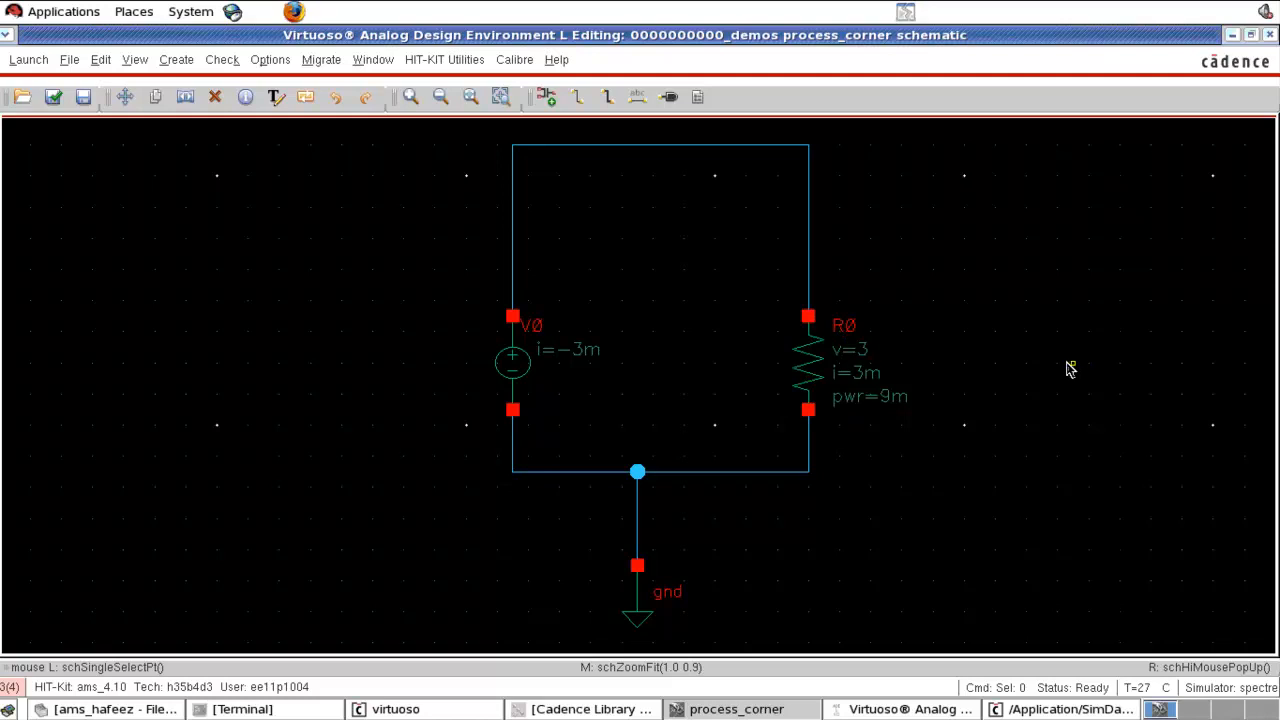
pyautogui.press('i')
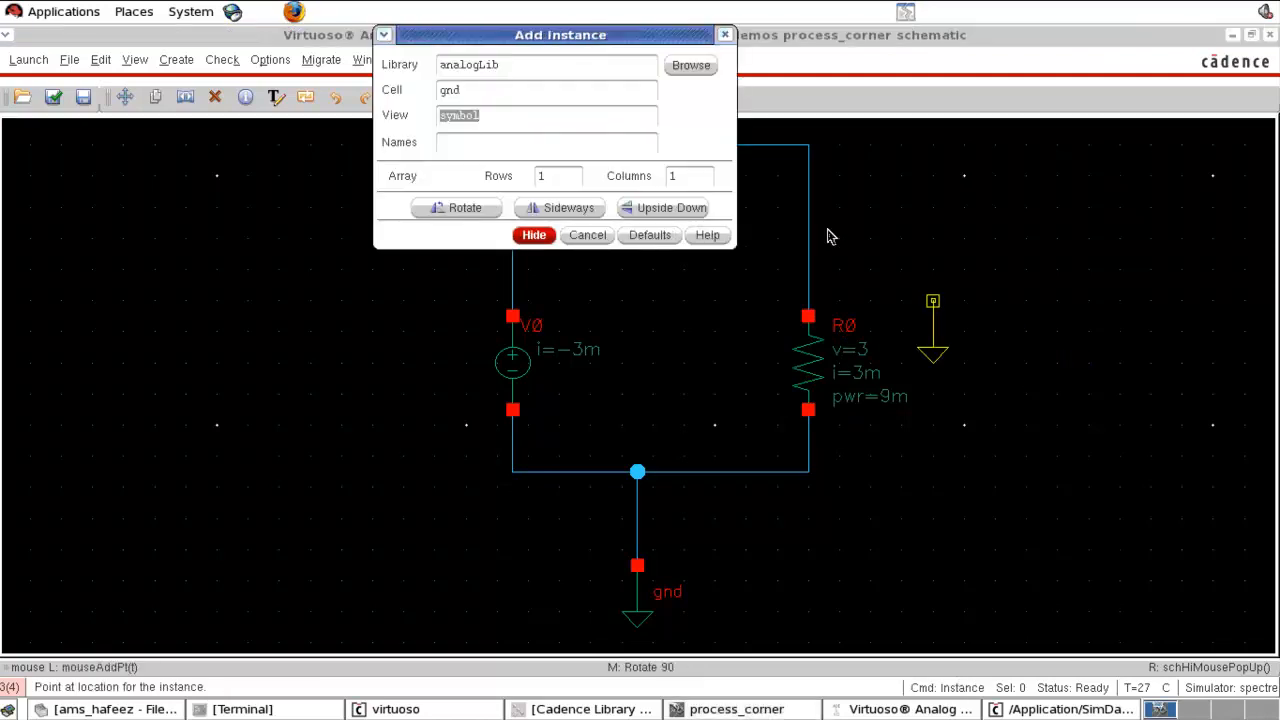
pyautogui.click(690, 65)
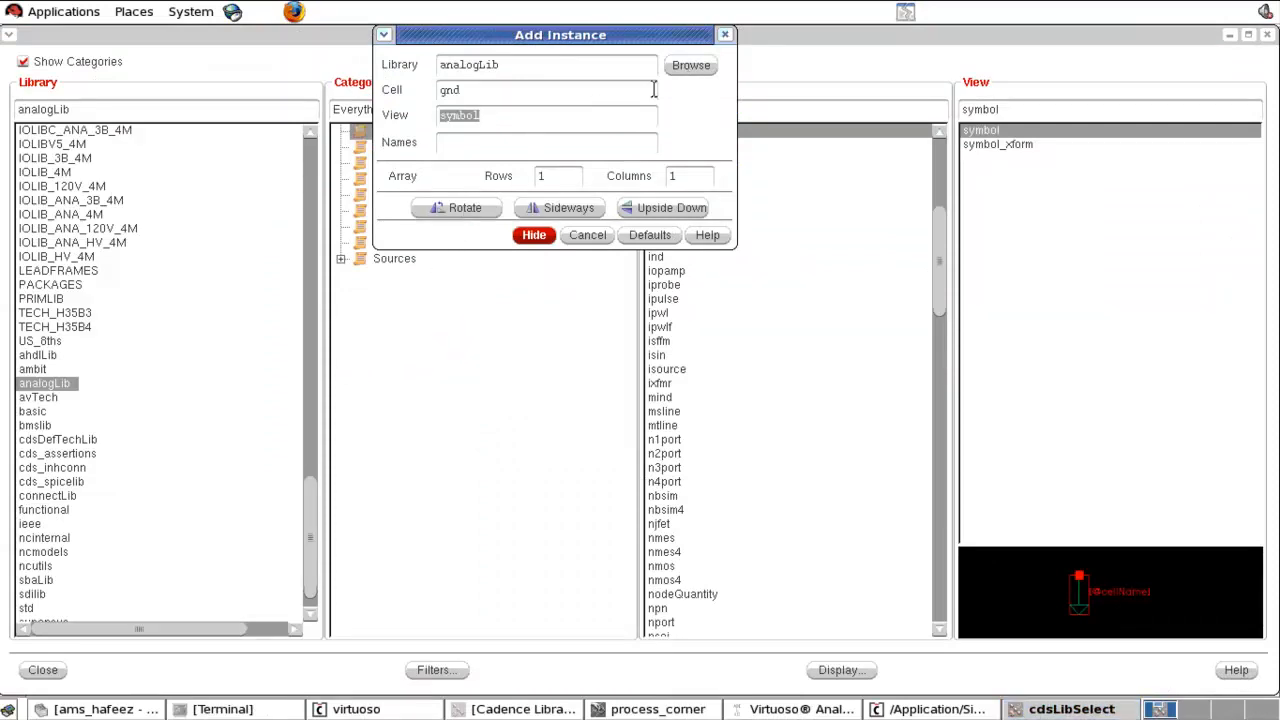
pyautogui.scroll(-1, 181, 463)
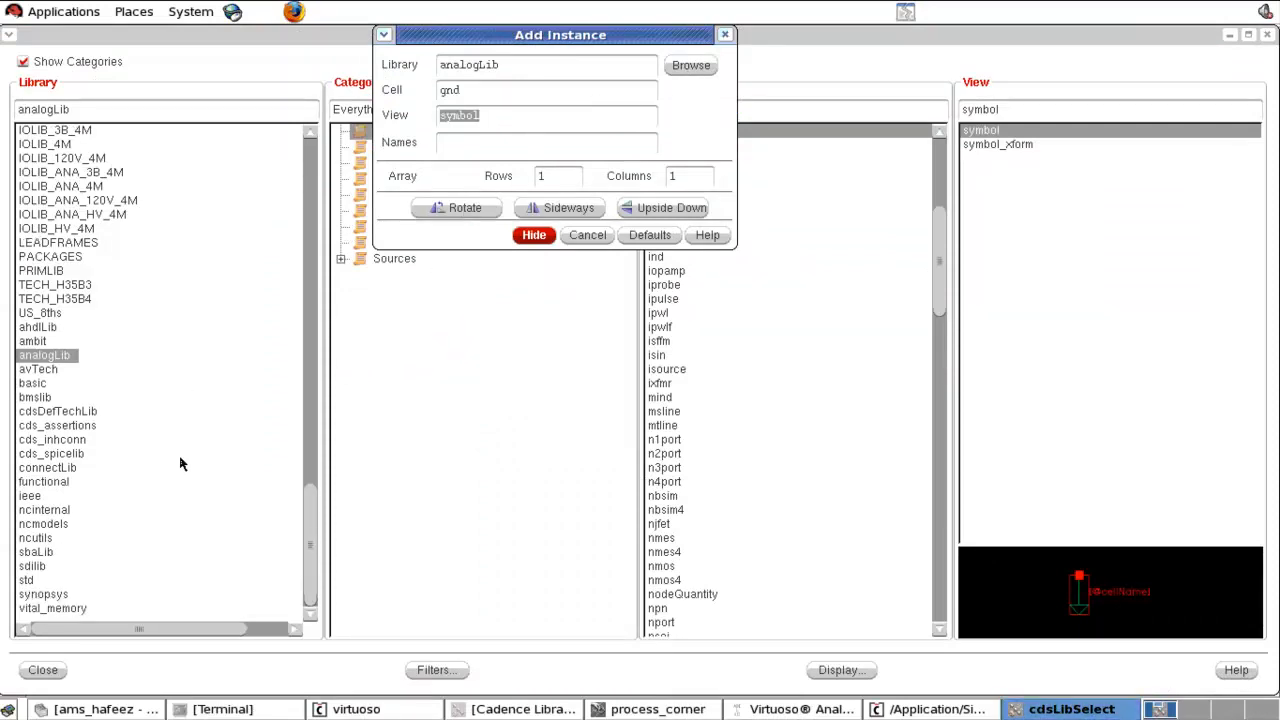
pyautogui.click(58, 275)
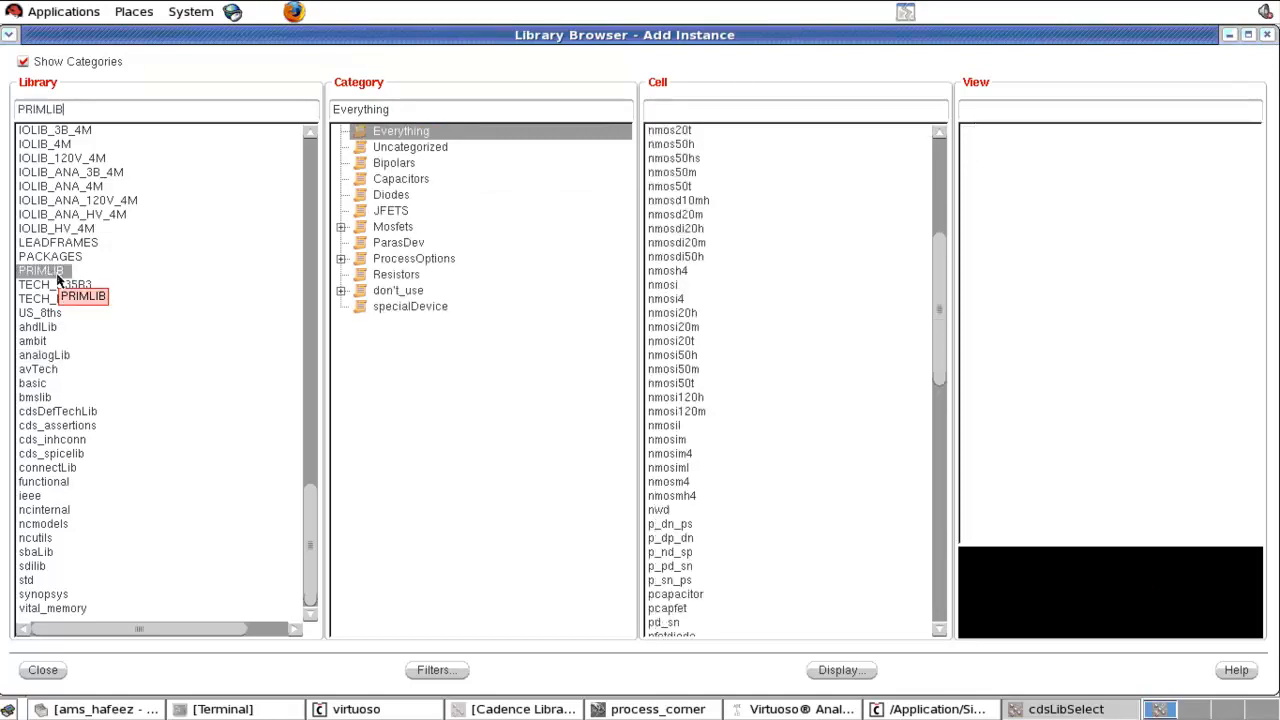
pyautogui.click(396, 275)
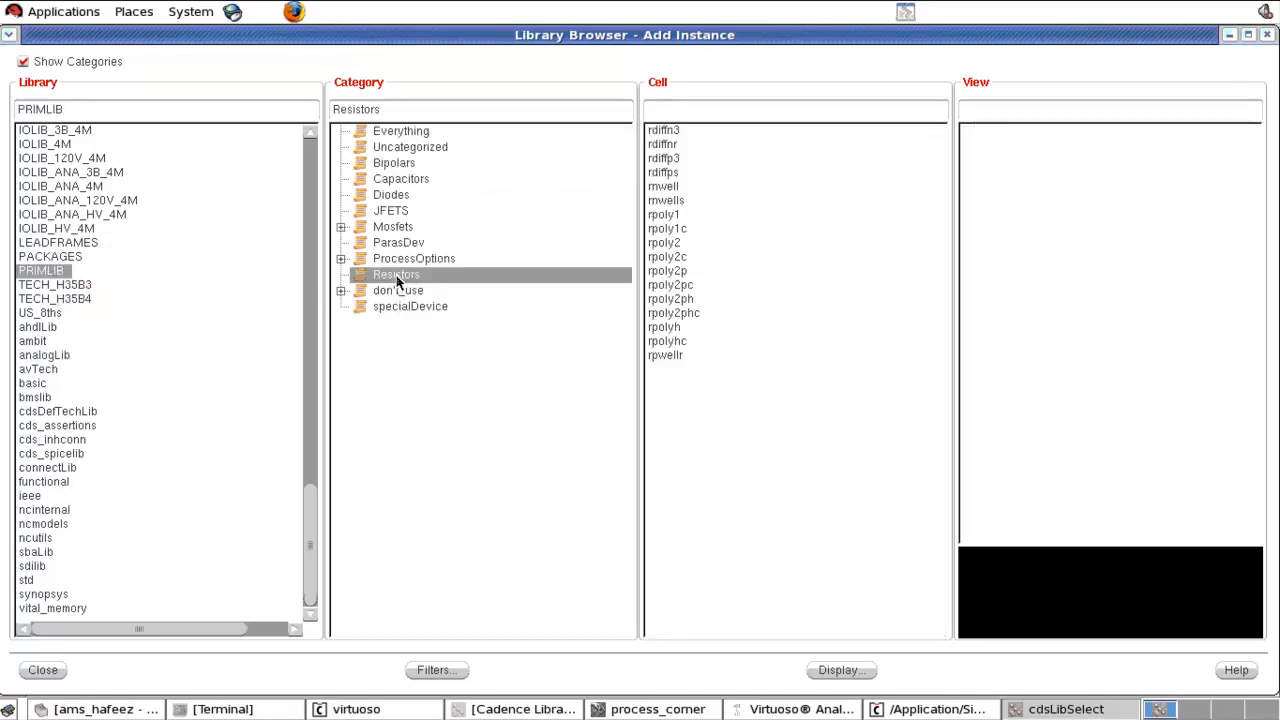
pyautogui.click(668, 243)
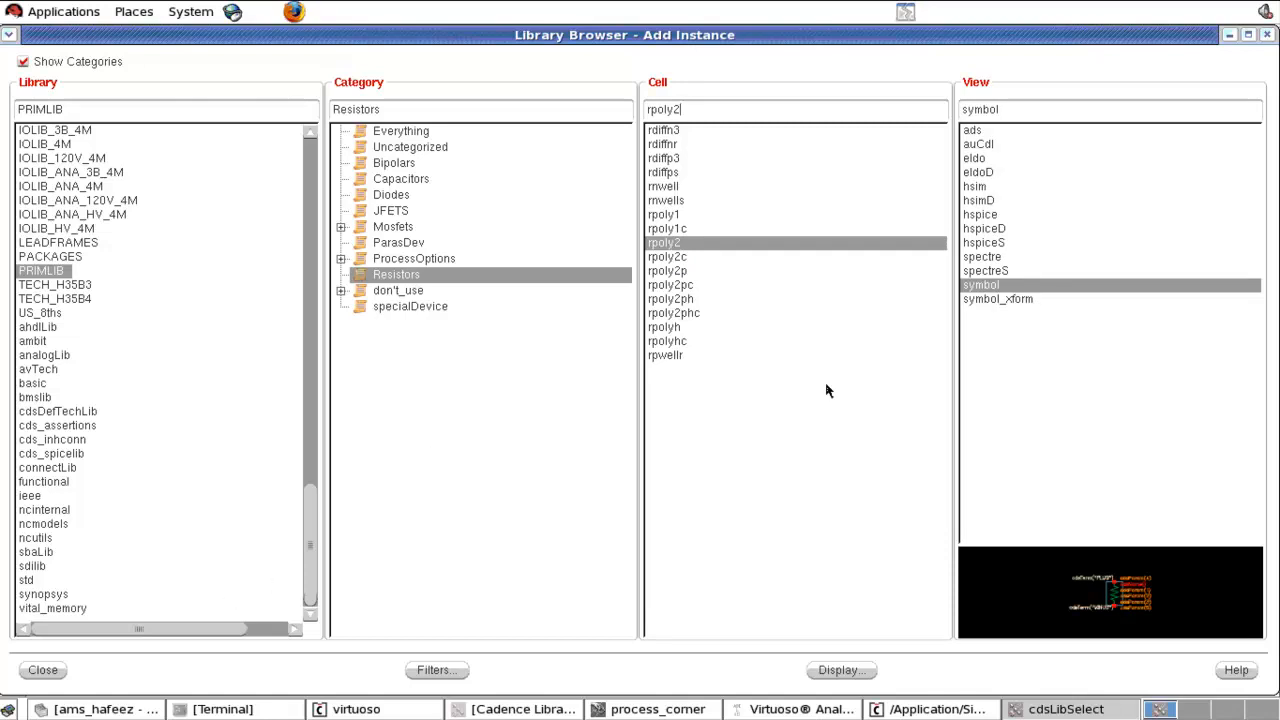
pyautogui.click(43, 670)
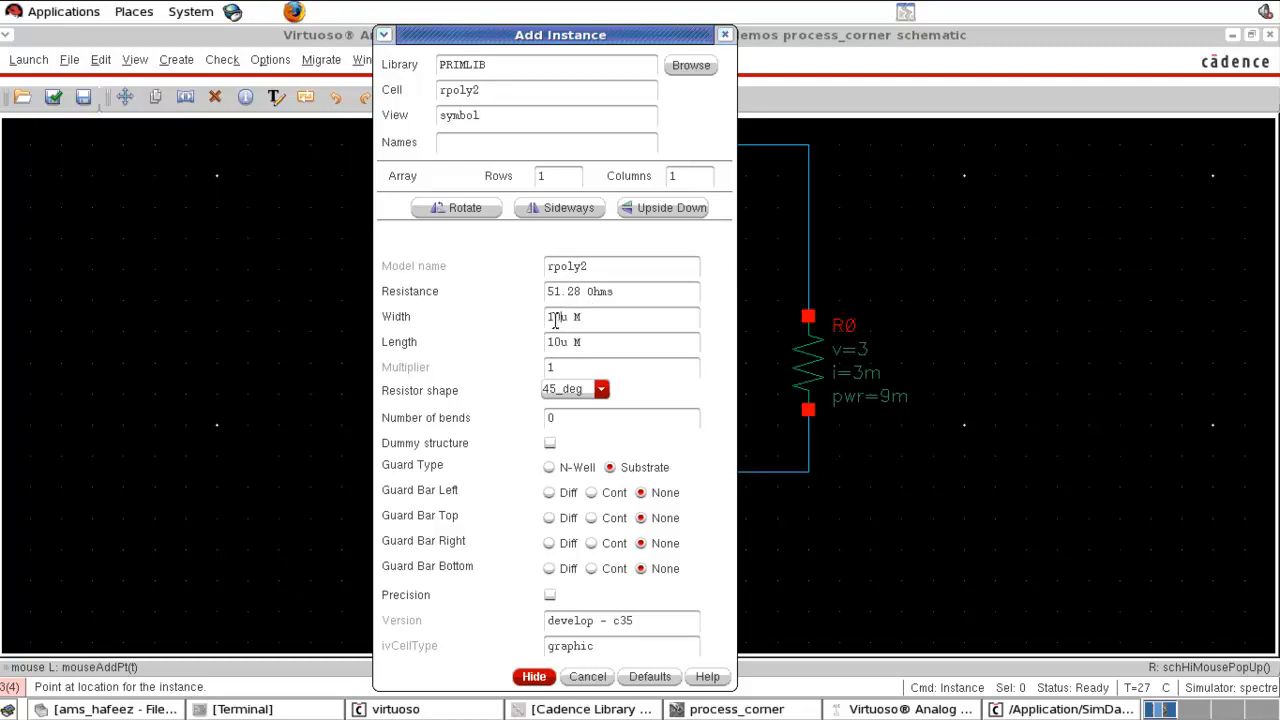
# Step: Set the rpoly2 resistor to 2u M width and 1000 Ohms resistance, and place it to the right of R0
pyautogui.moveTo(556, 319); pyautogui.dragTo(545, 319)
pyautogui.write('2')
pyautogui.click(631, 290)
pyautogui.moveTo(549, 291); pyautogui.dragTo(505, 297)
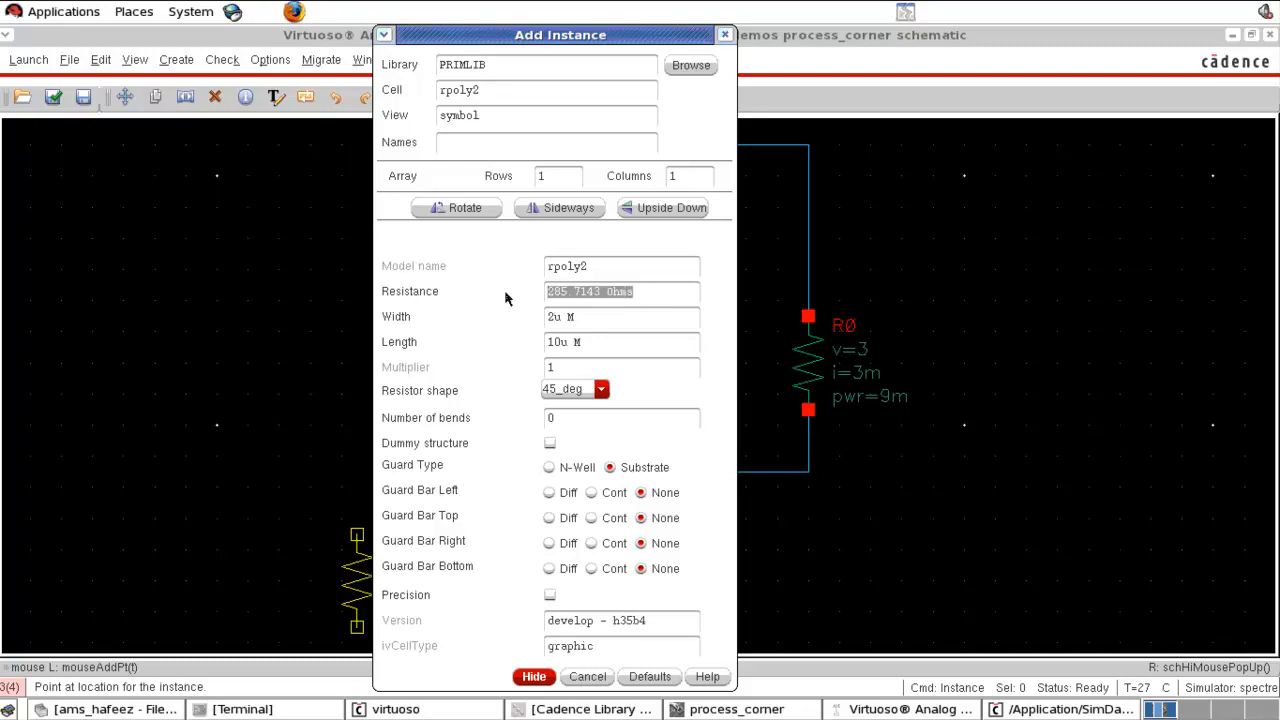
pyautogui.write('100')
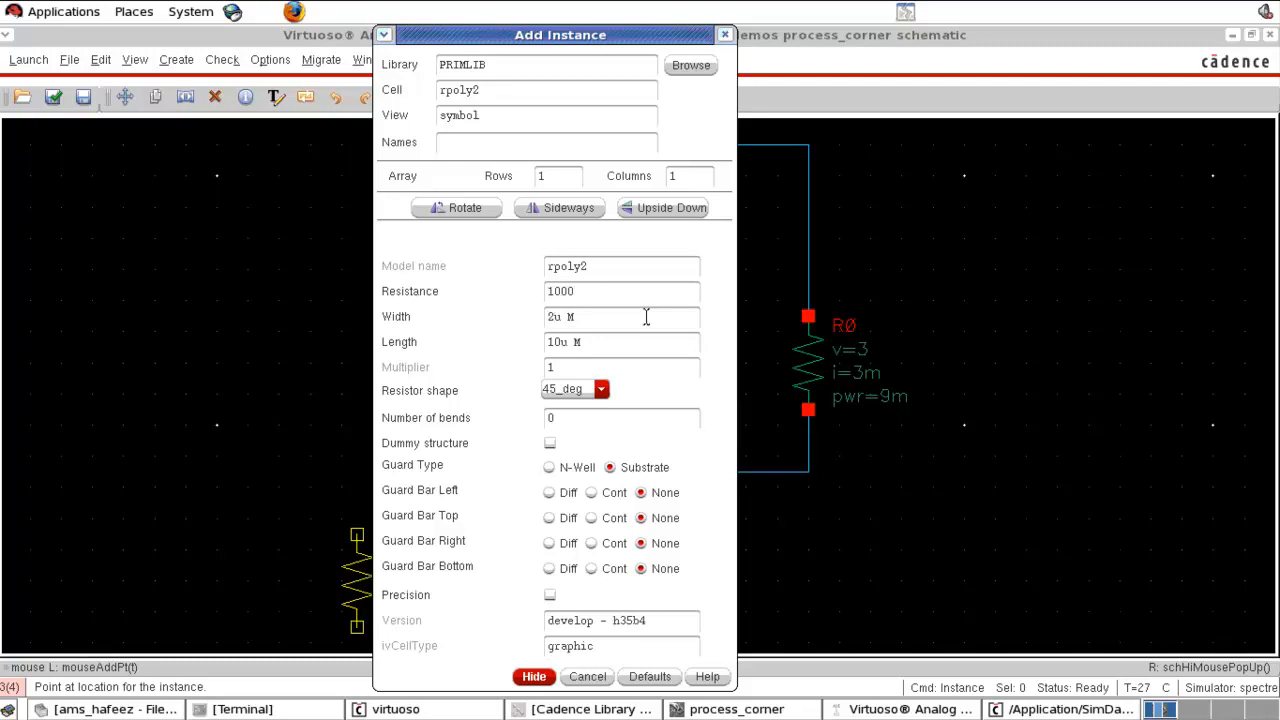
pyautogui.write('0')
pyautogui.click(634, 317)
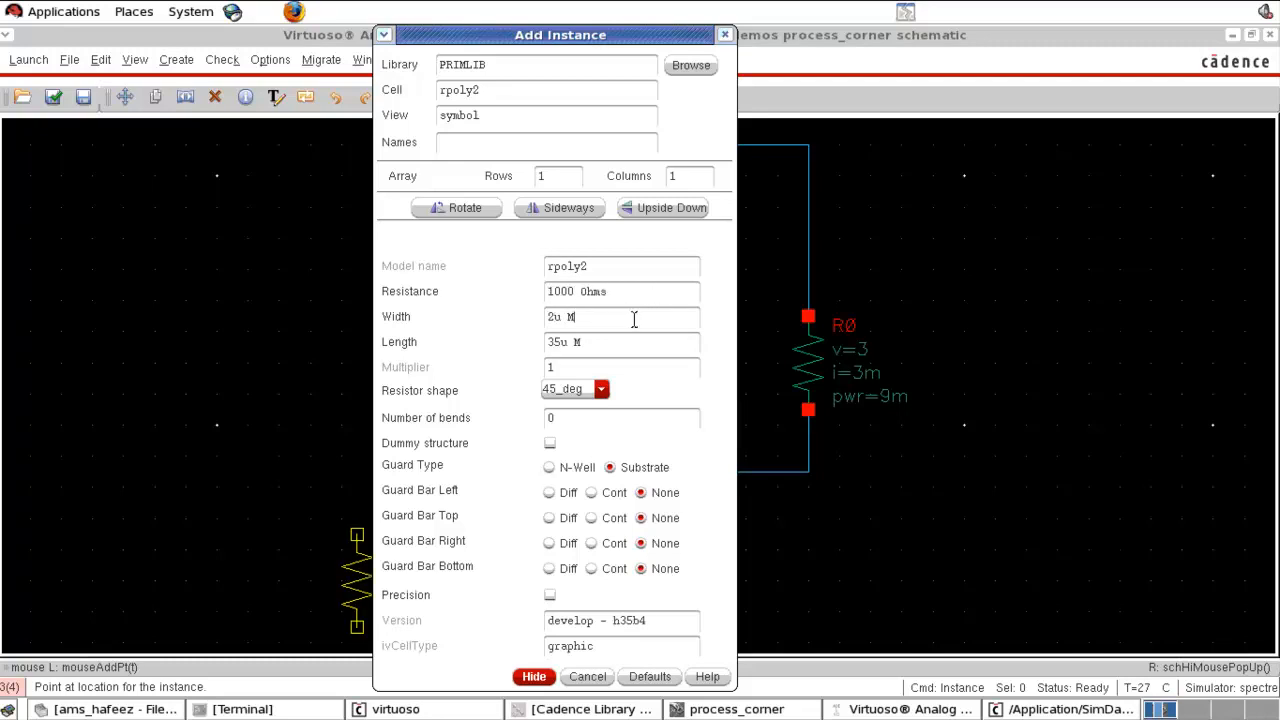
pyautogui.click(533, 677)
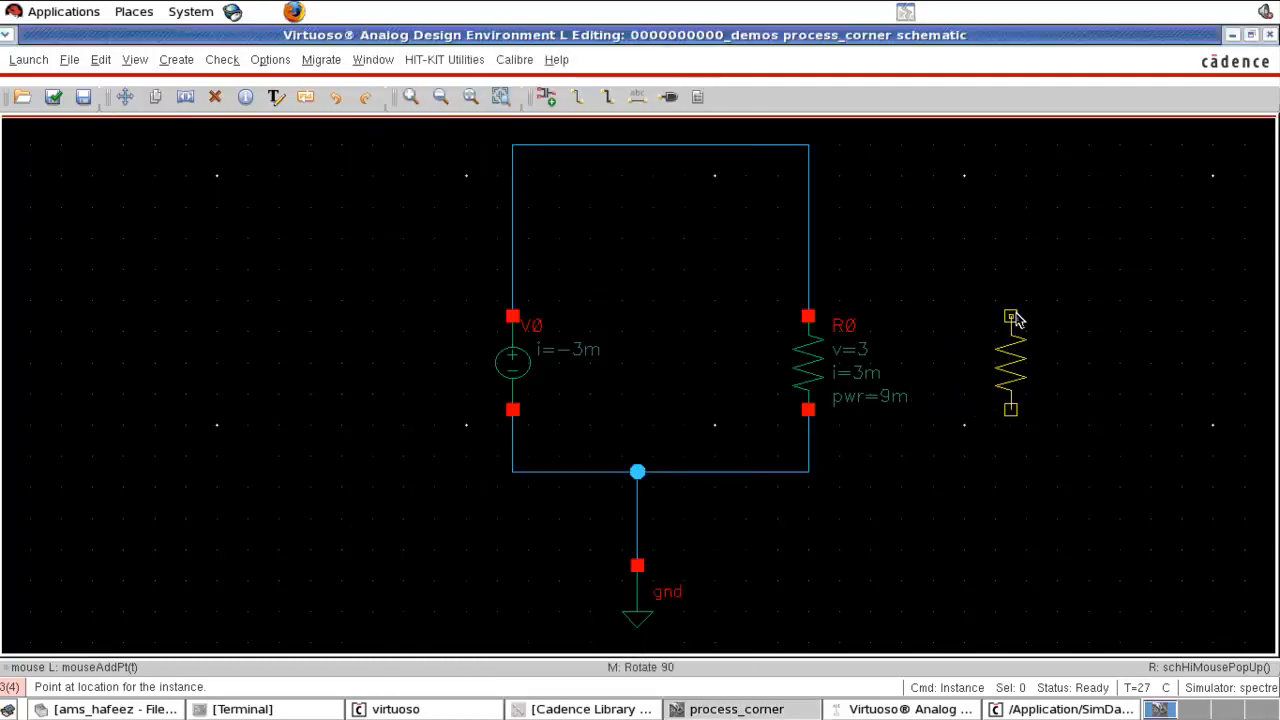
pyautogui.click(1028, 318)
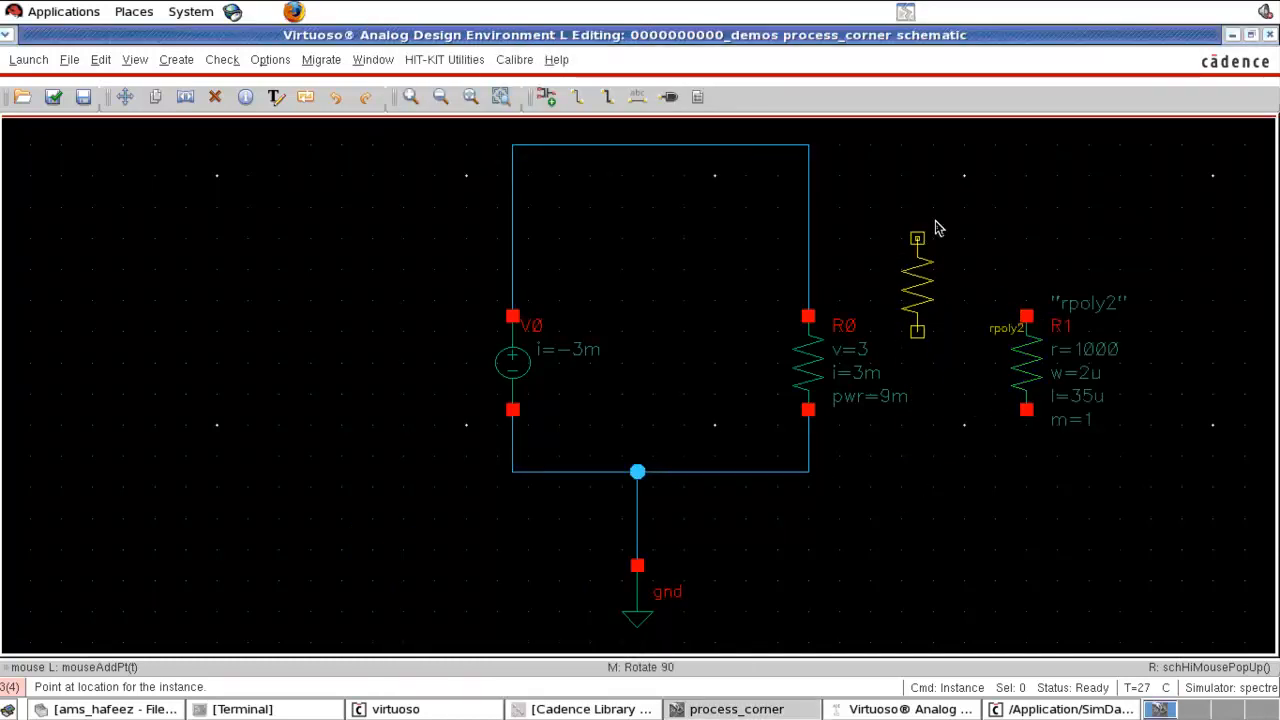
pyautogui.press('Escape')
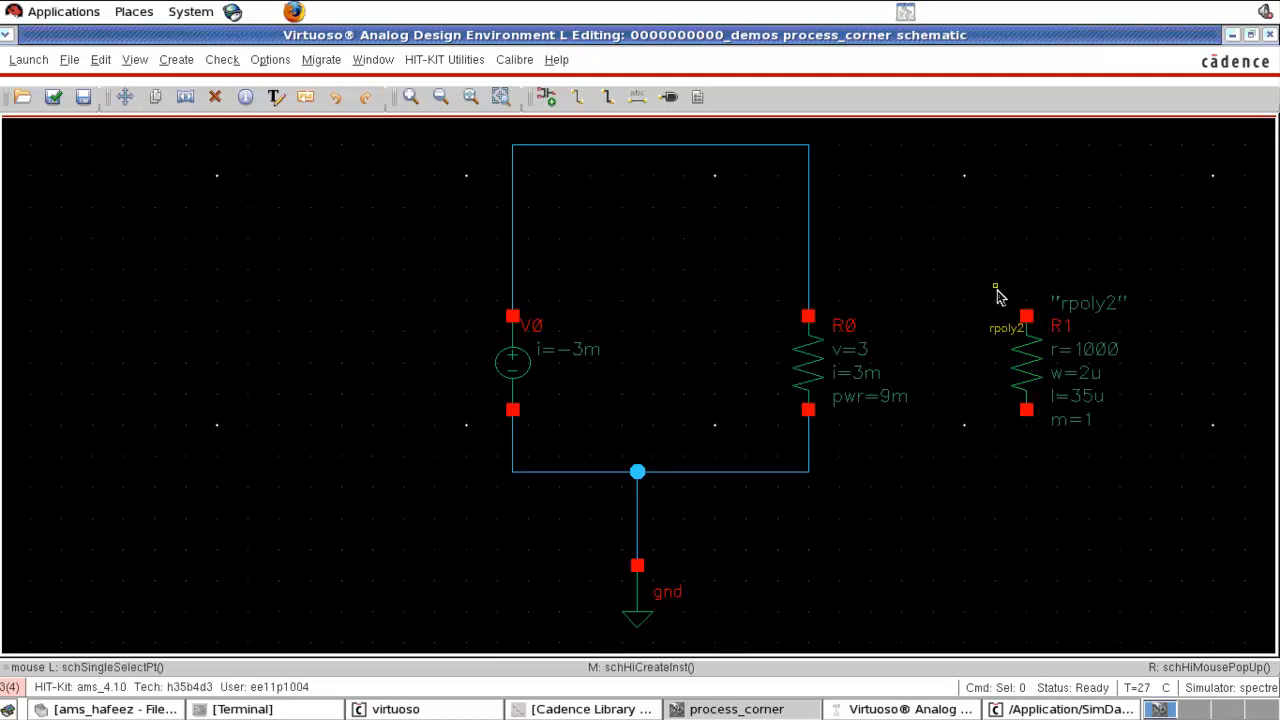
# Step: Wire the rpoly2 resistor in parallel with R0, joining its upper and lower terminals to the loop's right-hand corners
pyautogui.press('w')
pyautogui.click(1026, 316)
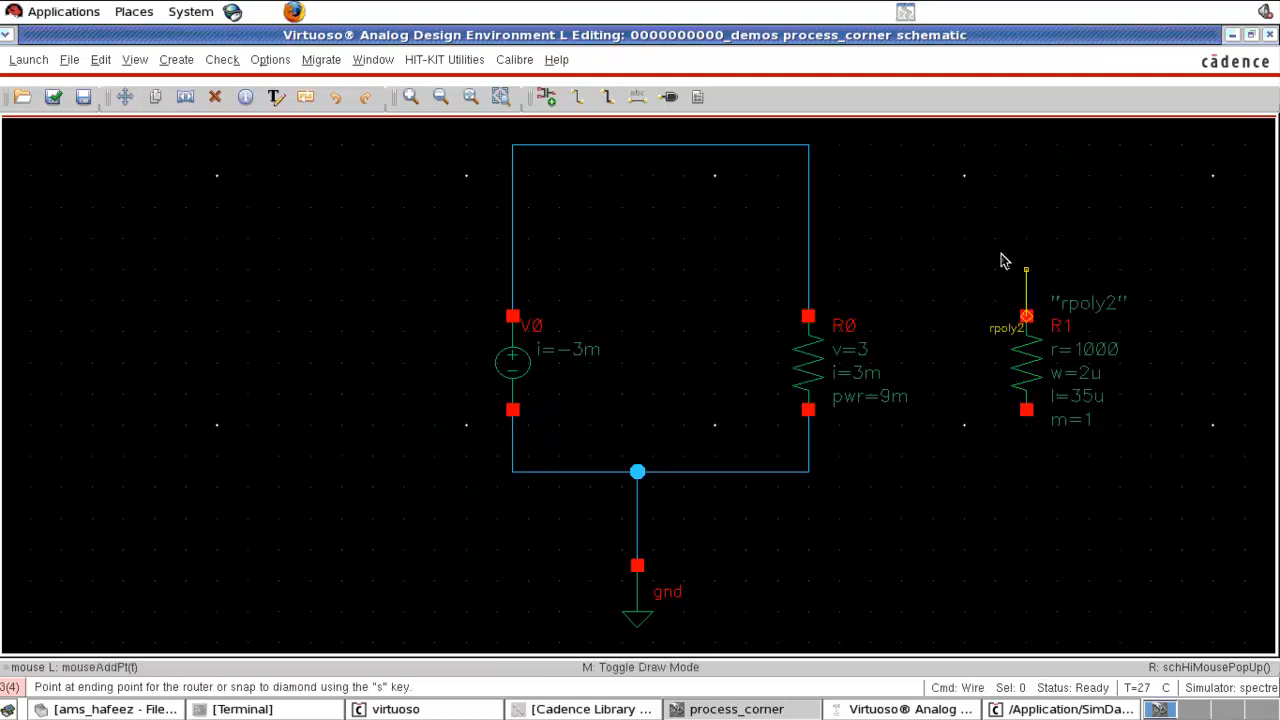
pyautogui.click(808, 146)
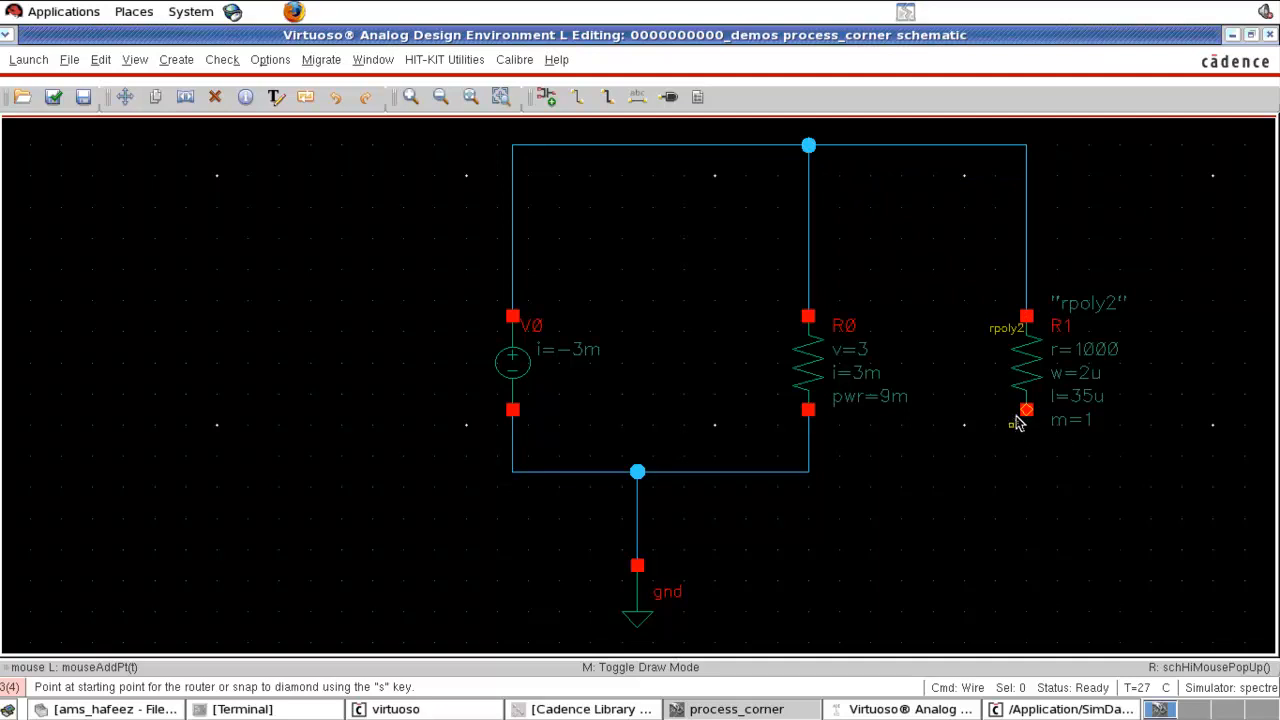
pyautogui.click(1027, 410)
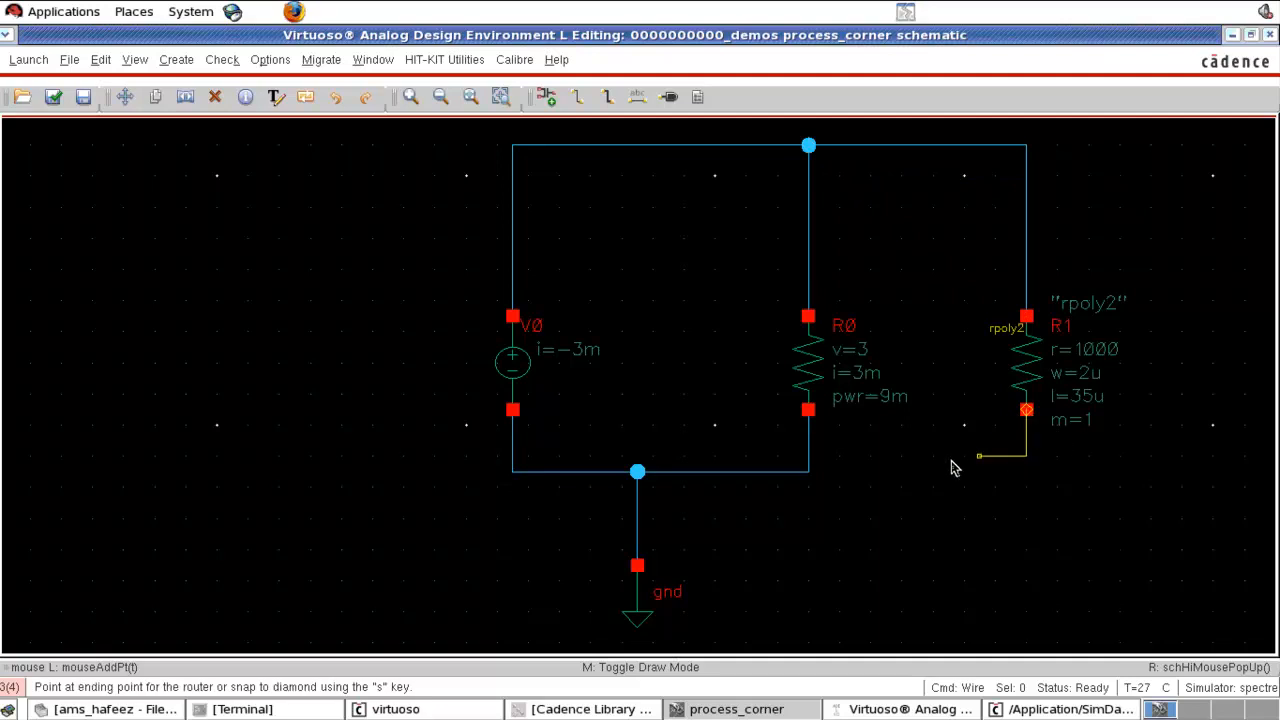
pyautogui.click(808, 472)
pyautogui.press('Escape')
# Step: Review the properties of resistors R1 and R0, comparing their libraries and resistance parameters
pyautogui.click(1020, 375)
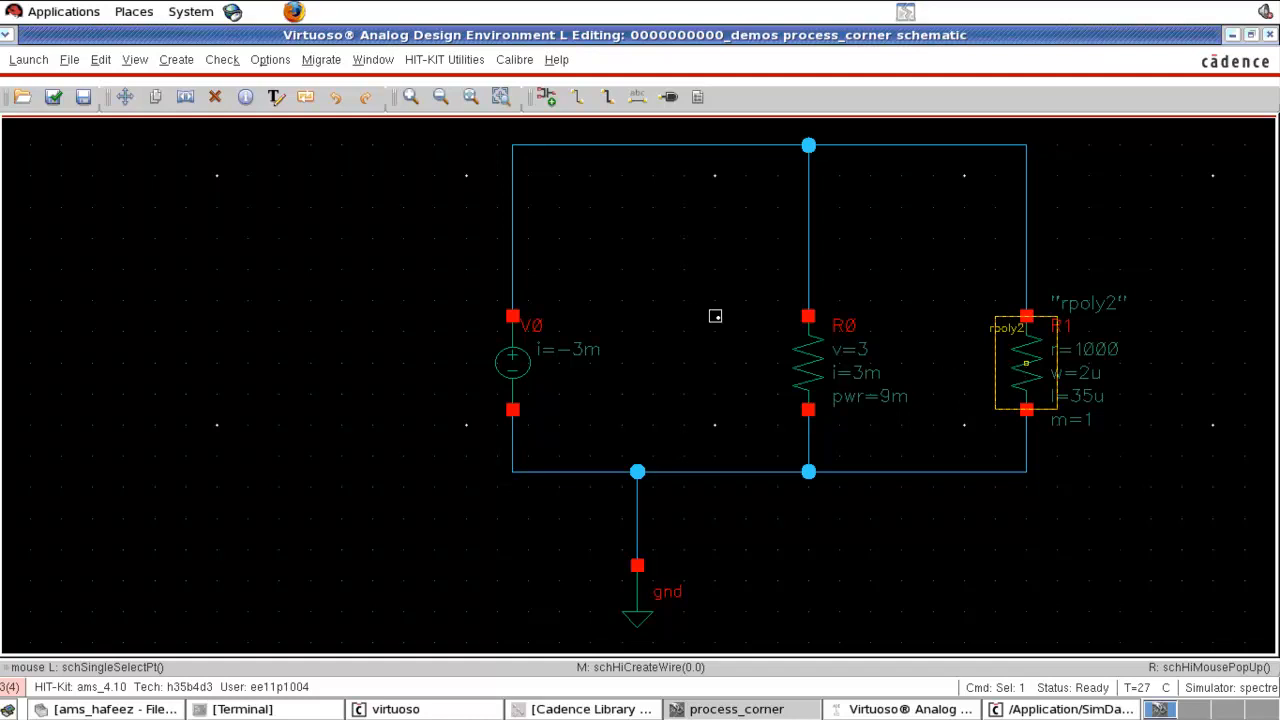
pyautogui.press('q')
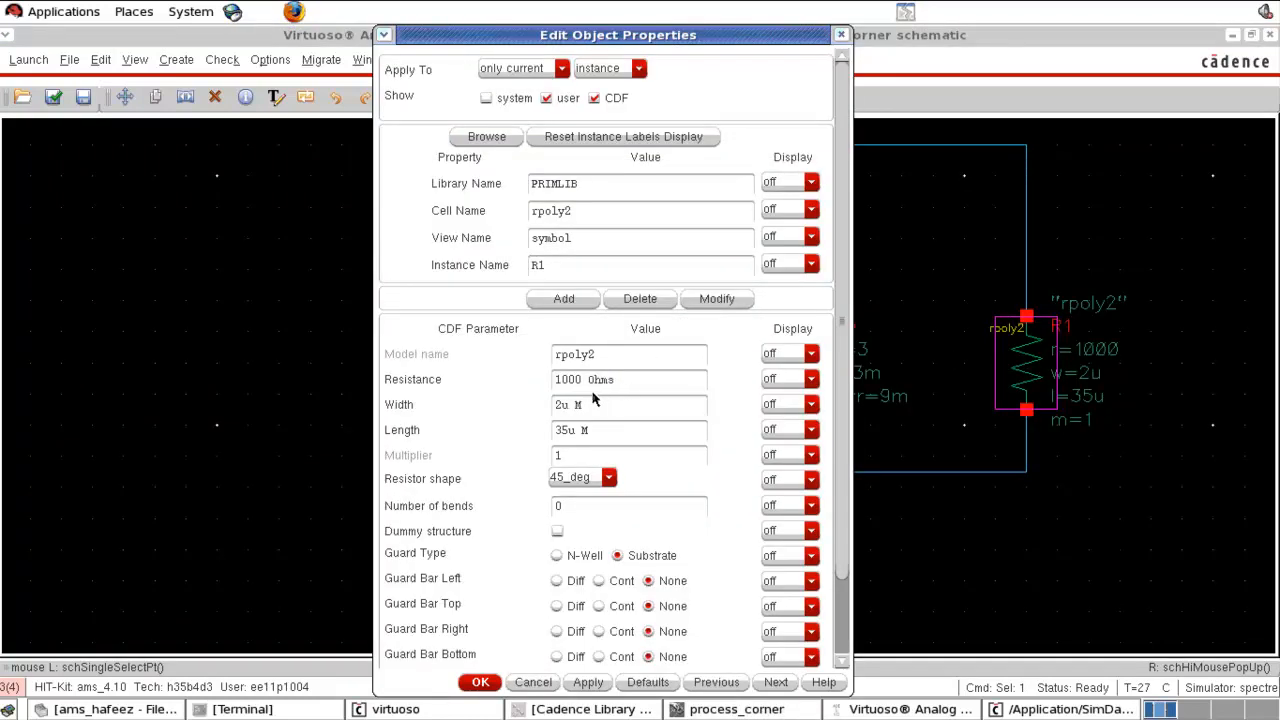
pyautogui.click(481, 684)
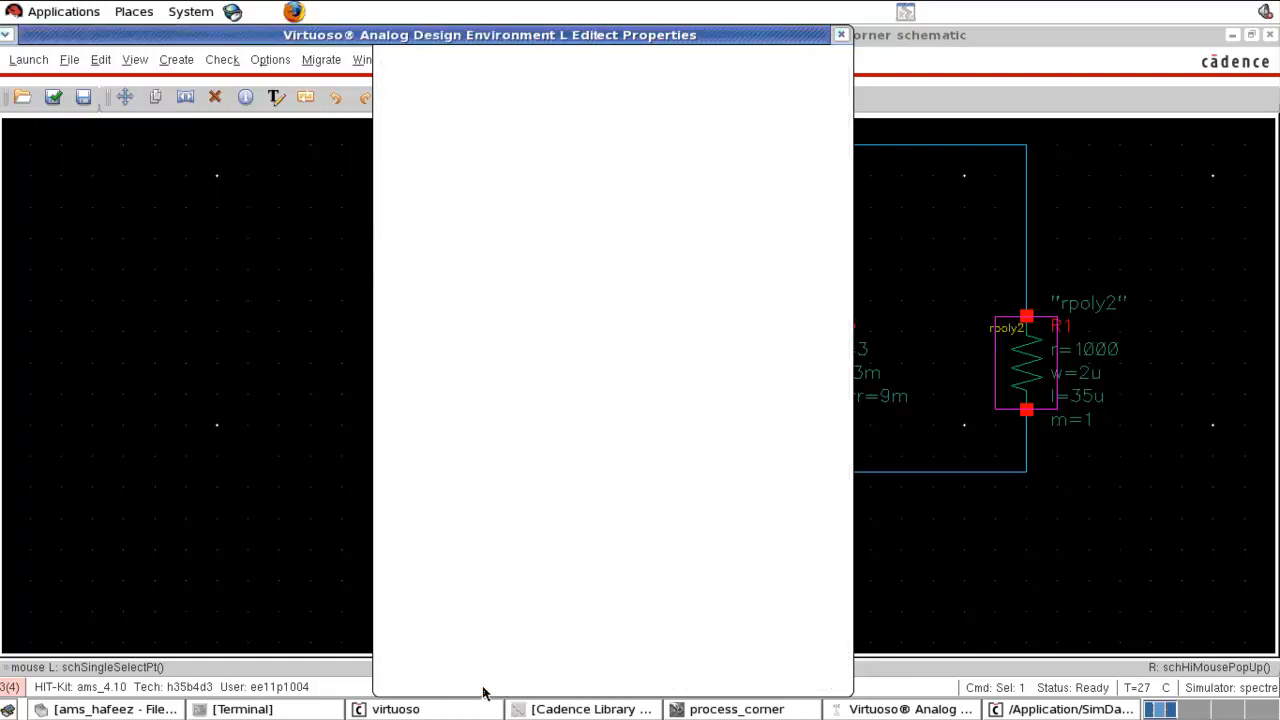
pyautogui.click(822, 360)
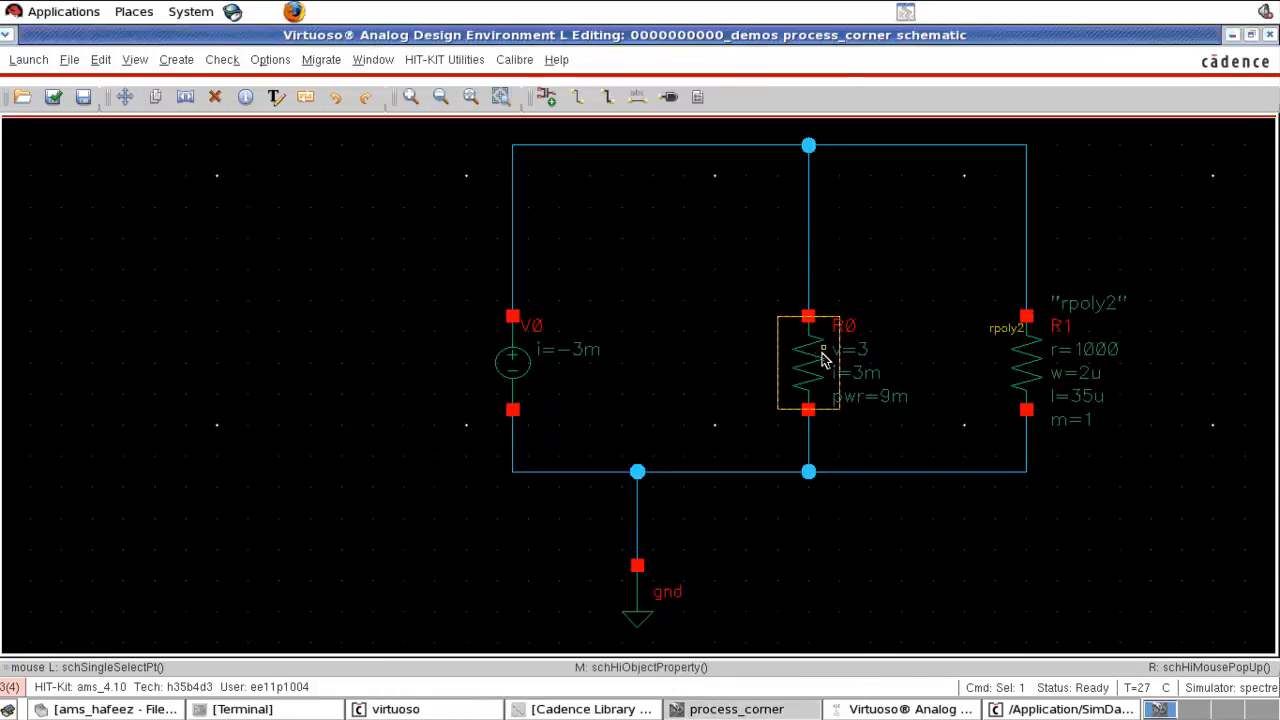
pyautogui.press('q')
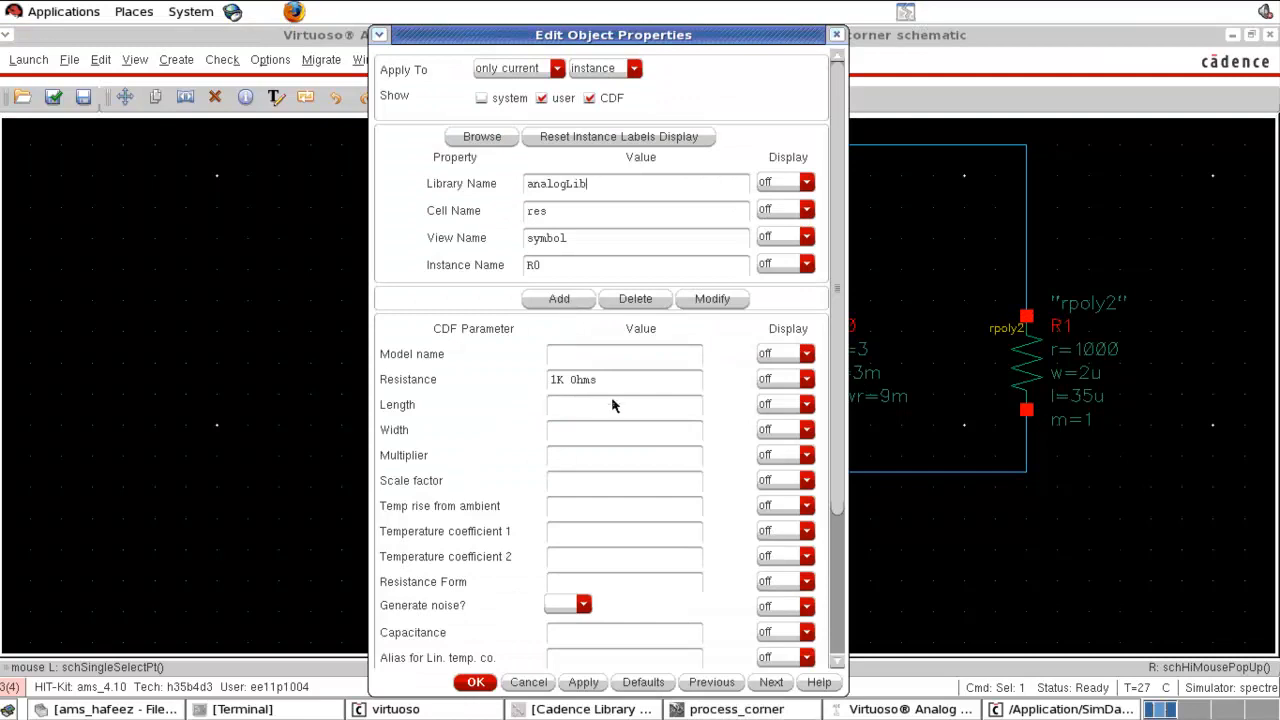
pyautogui.click(473, 683)
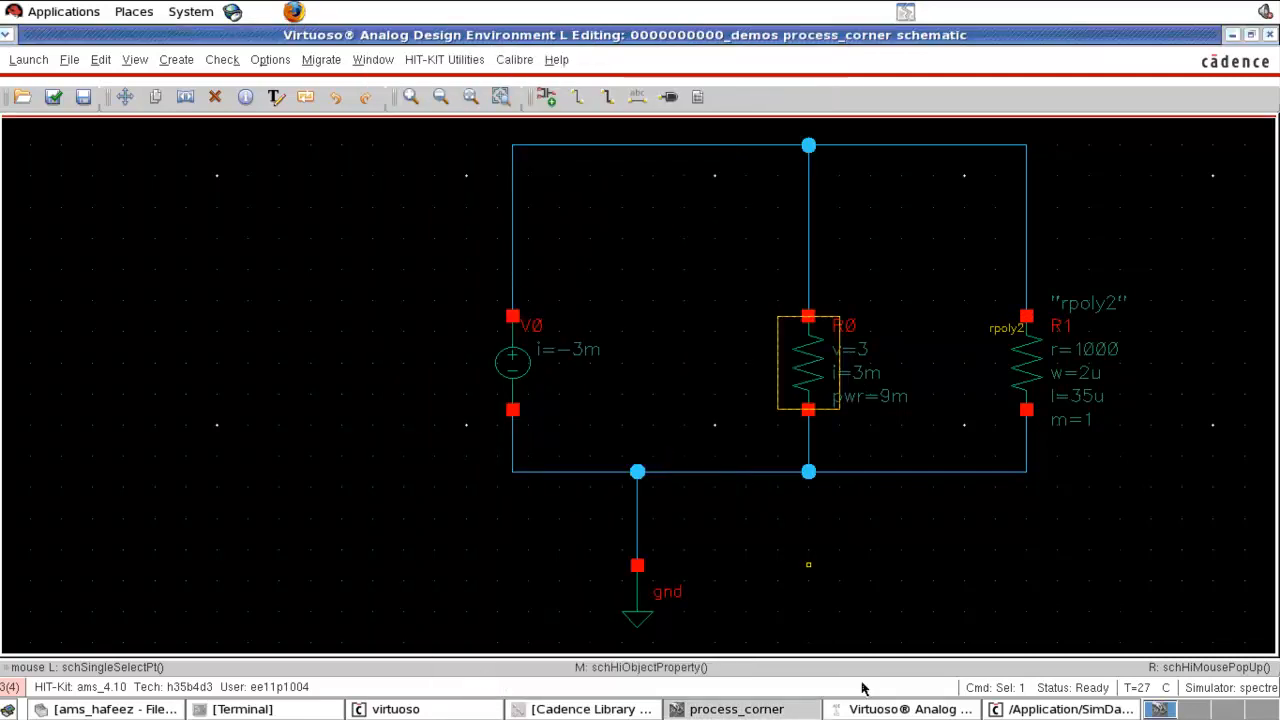
# Step: Rerun the DC simulation on the circuit with both resistors
pyautogui.click(877, 712)
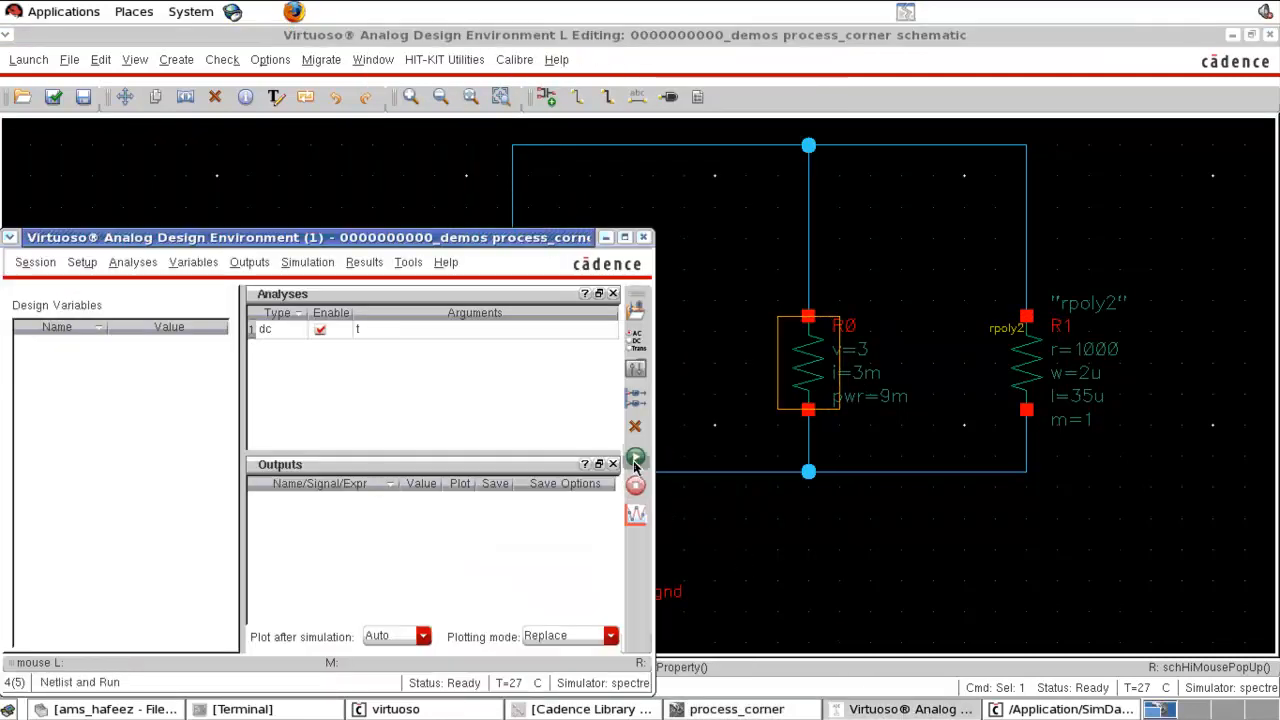
pyautogui.click(635, 460)
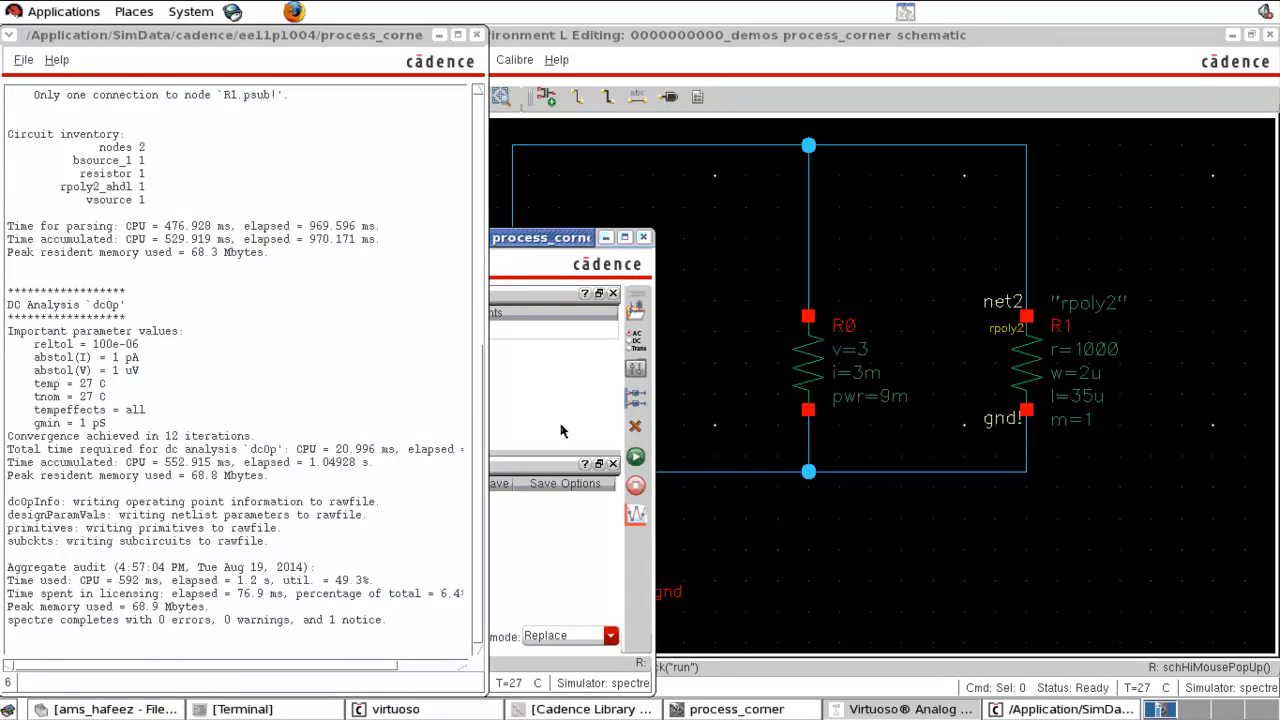
# Step: Annotate the schematic with the DC operating points from the simulation results
pyautogui.click(532, 239)
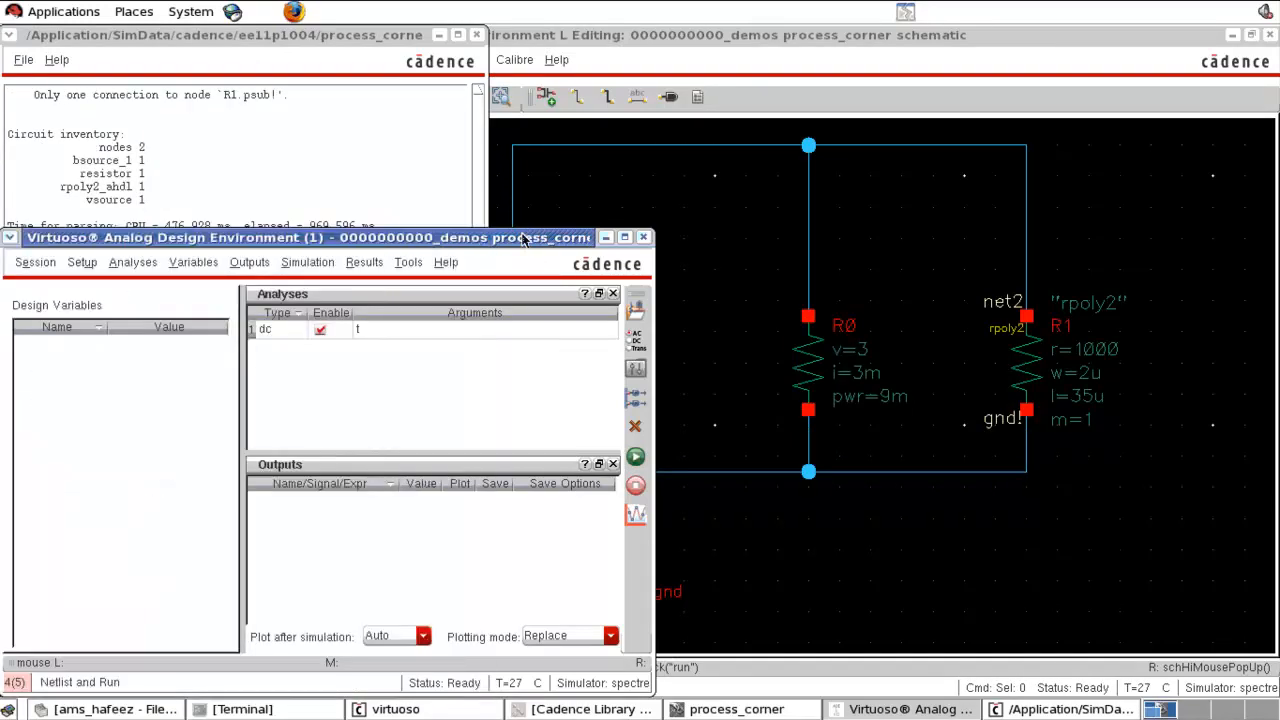
pyautogui.click(366, 268)
pyautogui.moveTo(408, 347)
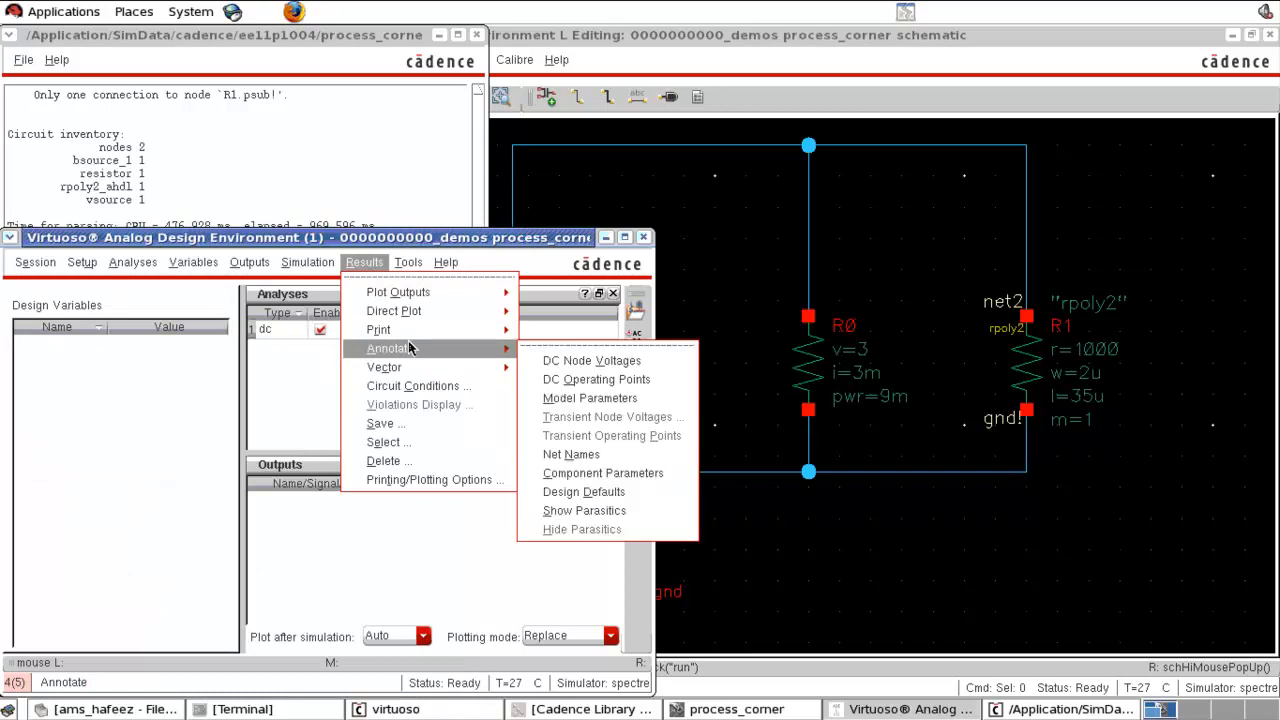
pyautogui.click(622, 380)
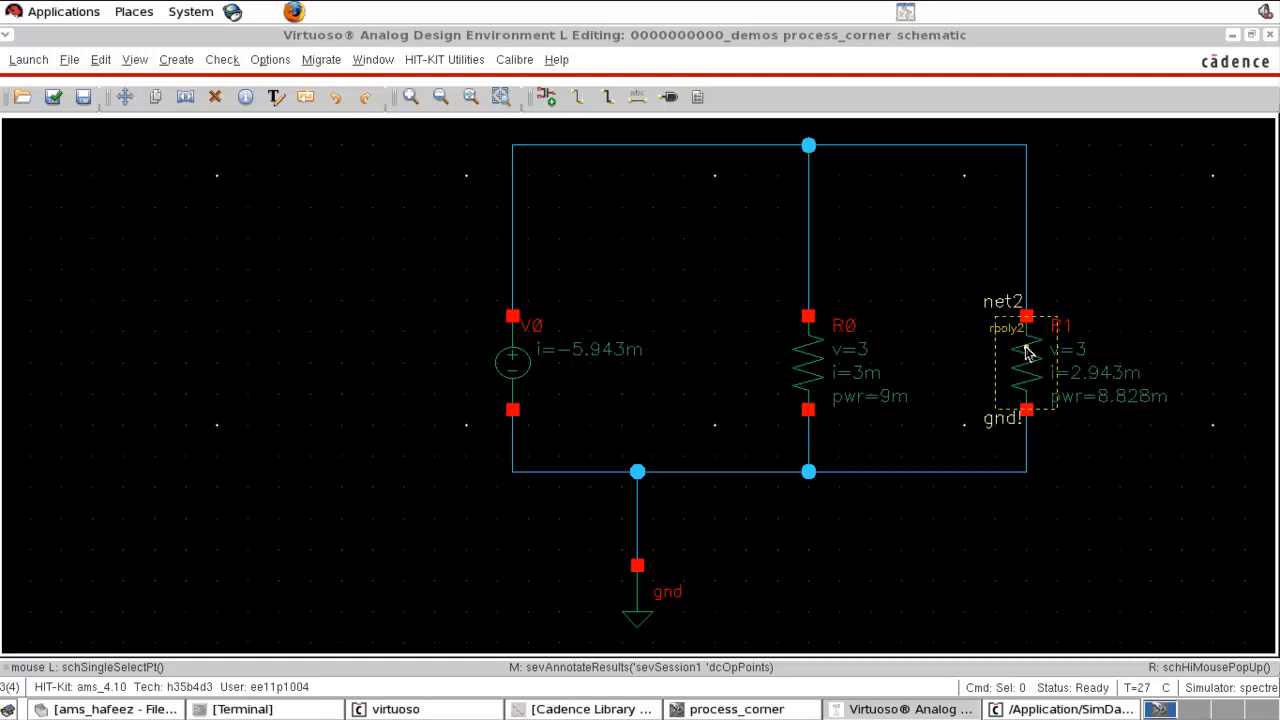
# Step: Examine the section choices for the res.scs file in the model library setup, leaving the setup without applying changes
pyautogui.click(897, 709)
pyautogui.click(897, 709)
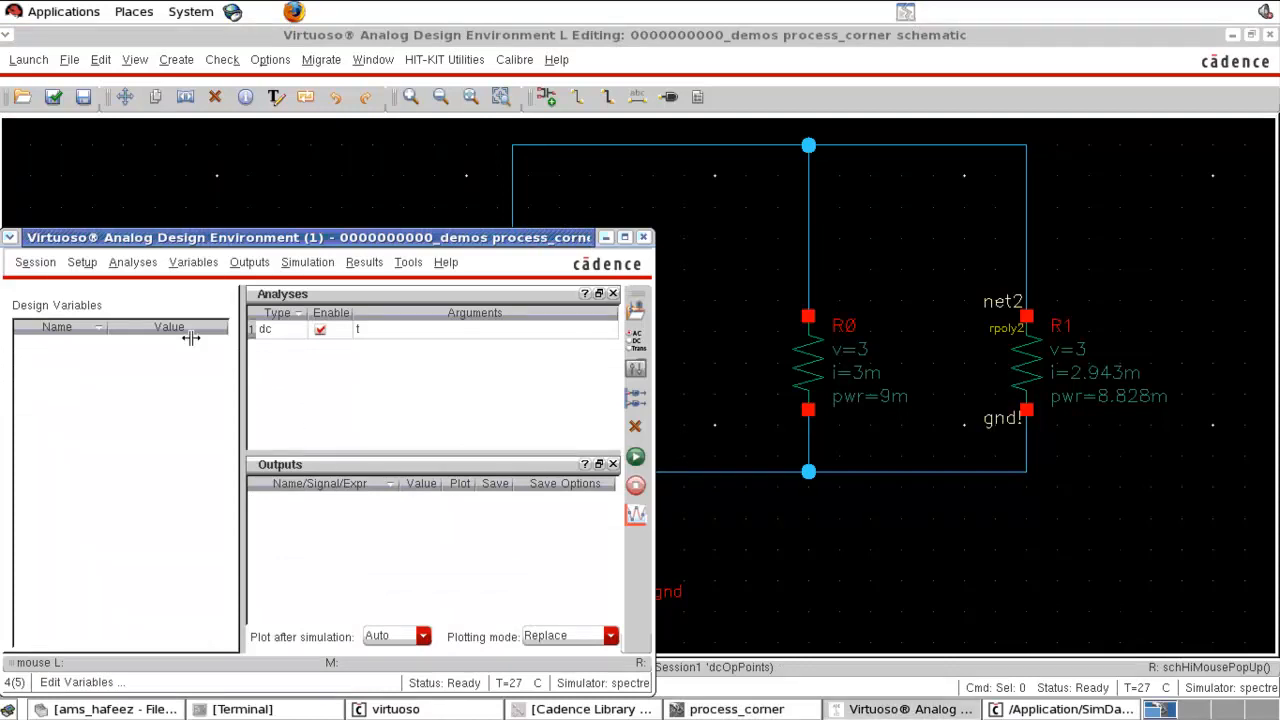
pyautogui.click(85, 266)
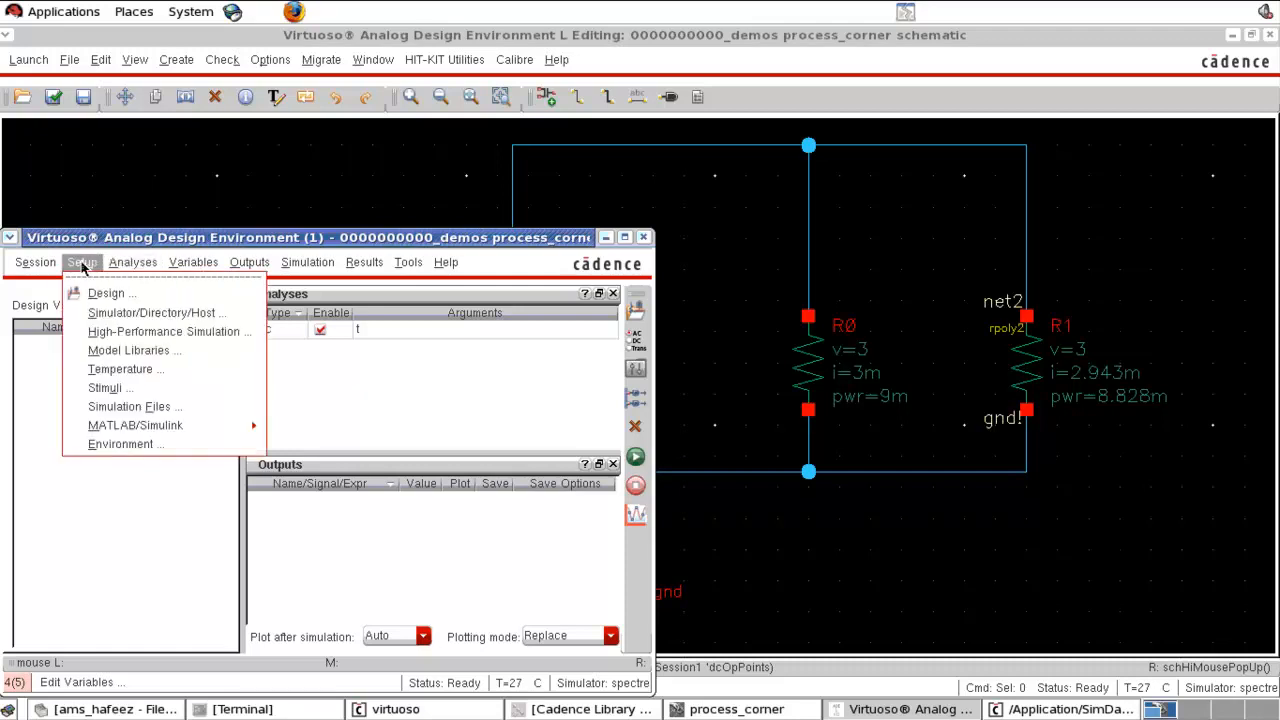
pyautogui.click(124, 352)
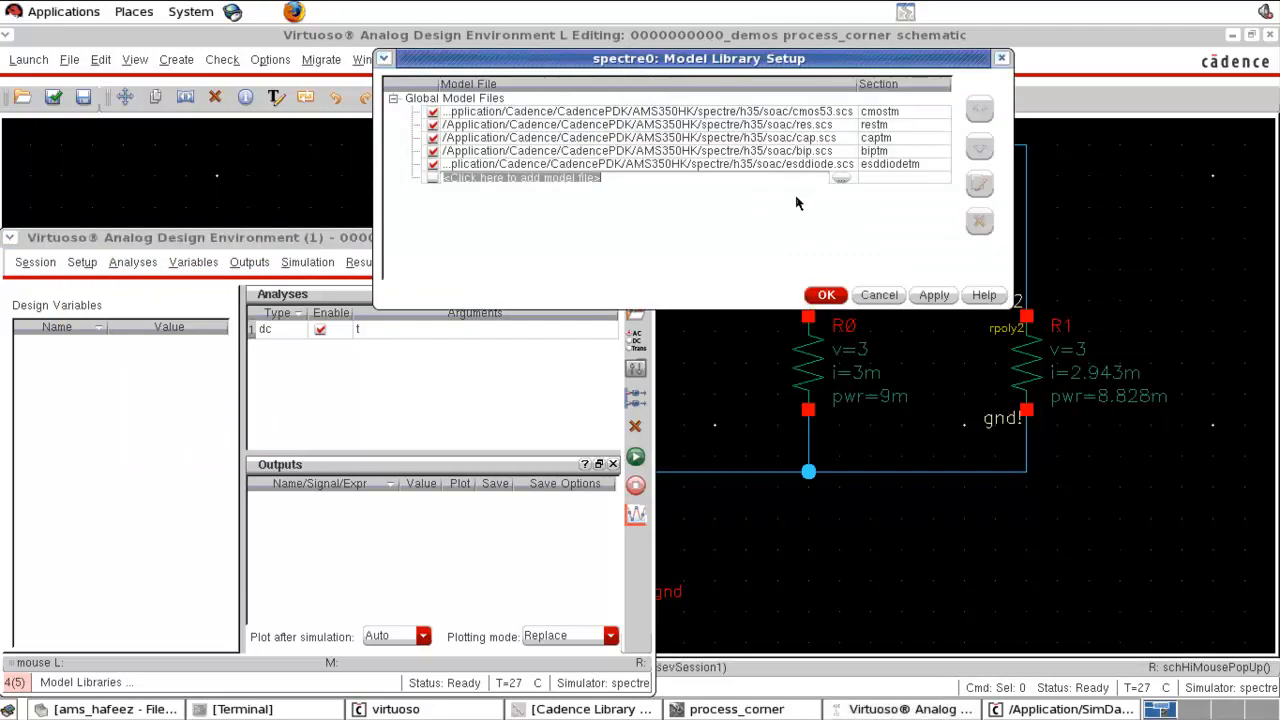
pyautogui.click(846, 114)
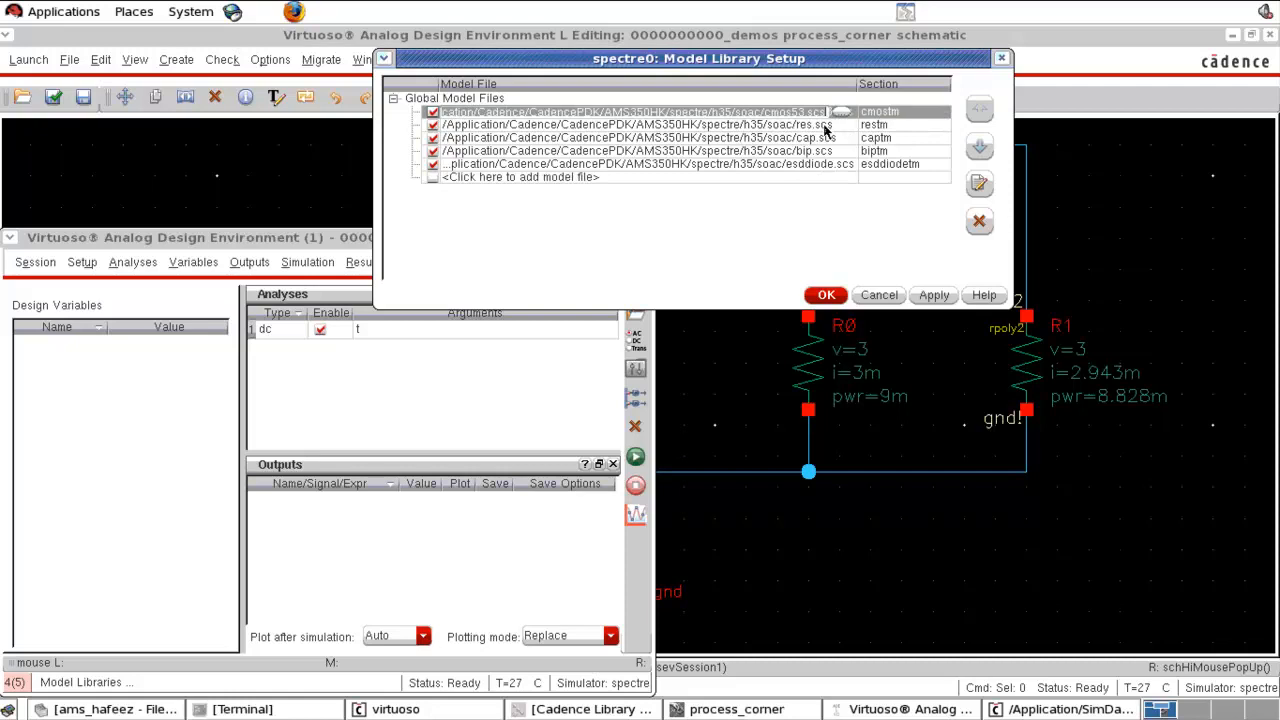
pyautogui.click(846, 125)
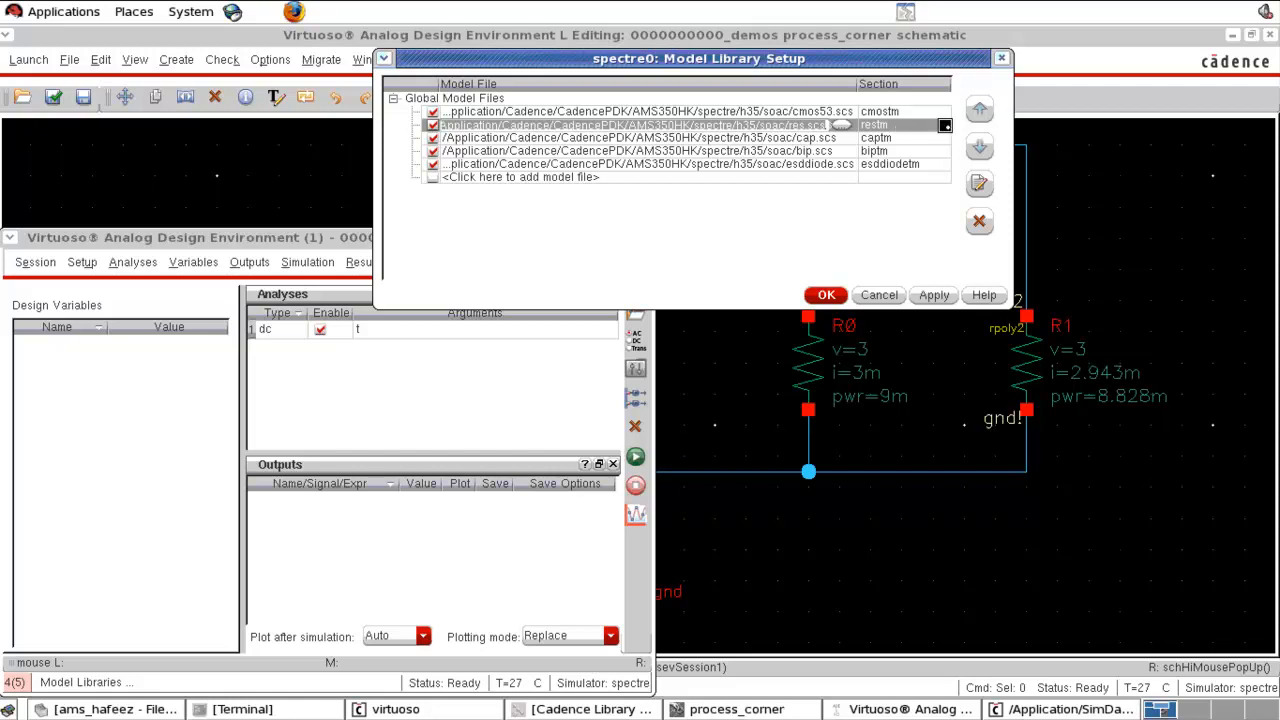
pyautogui.click(943, 125)
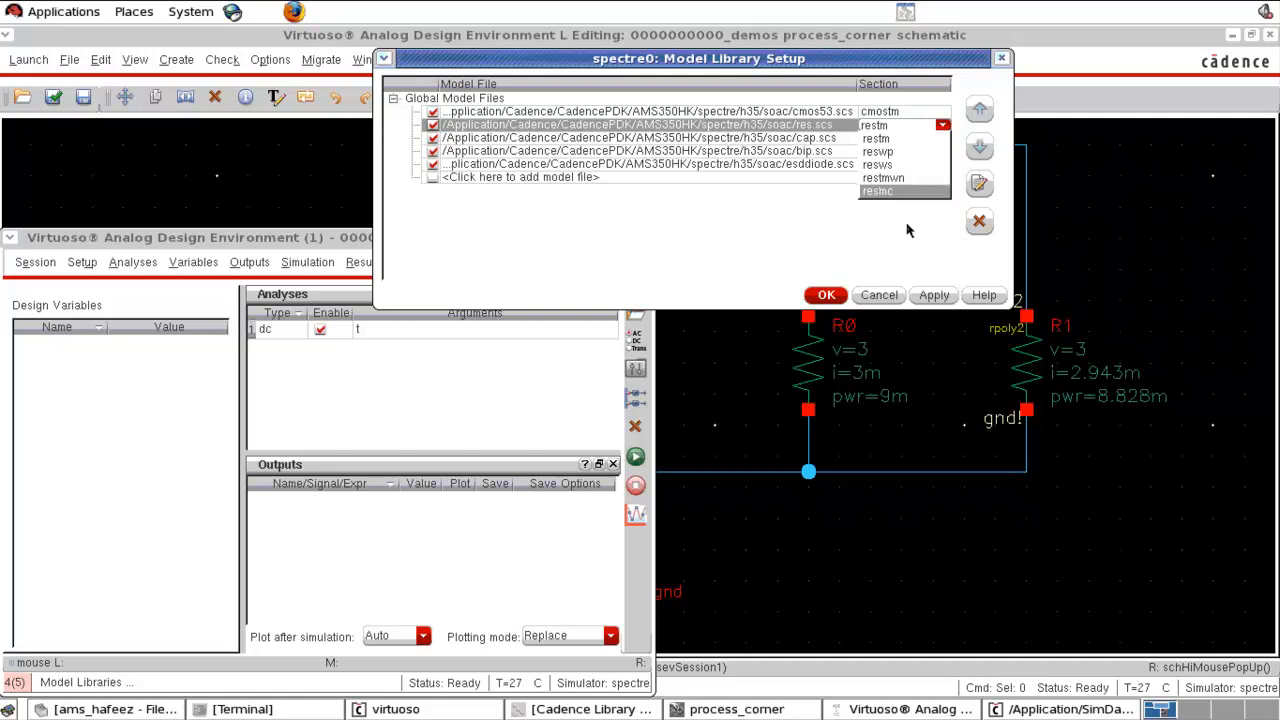
pyautogui.click(879, 295)
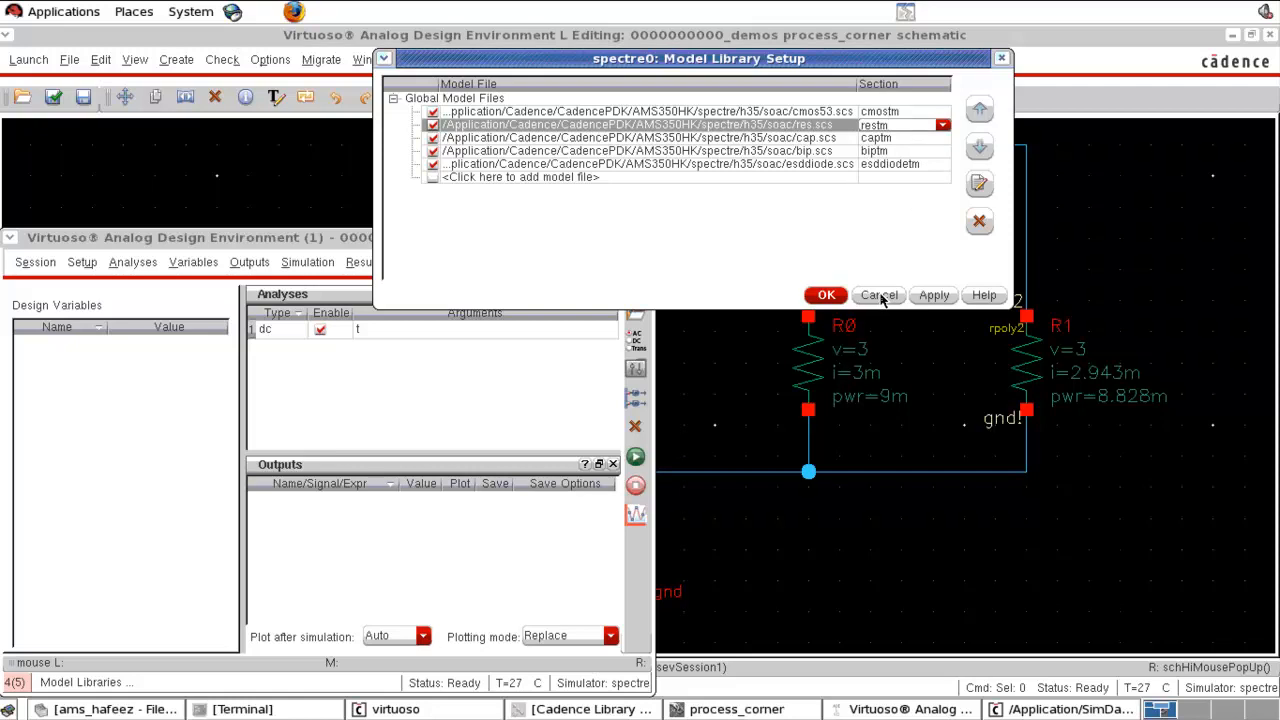
pyautogui.click(879, 295)
# Step: Rerun the DC simulation with the current model sections and return to the schematic
pyautogui.click(638, 460)
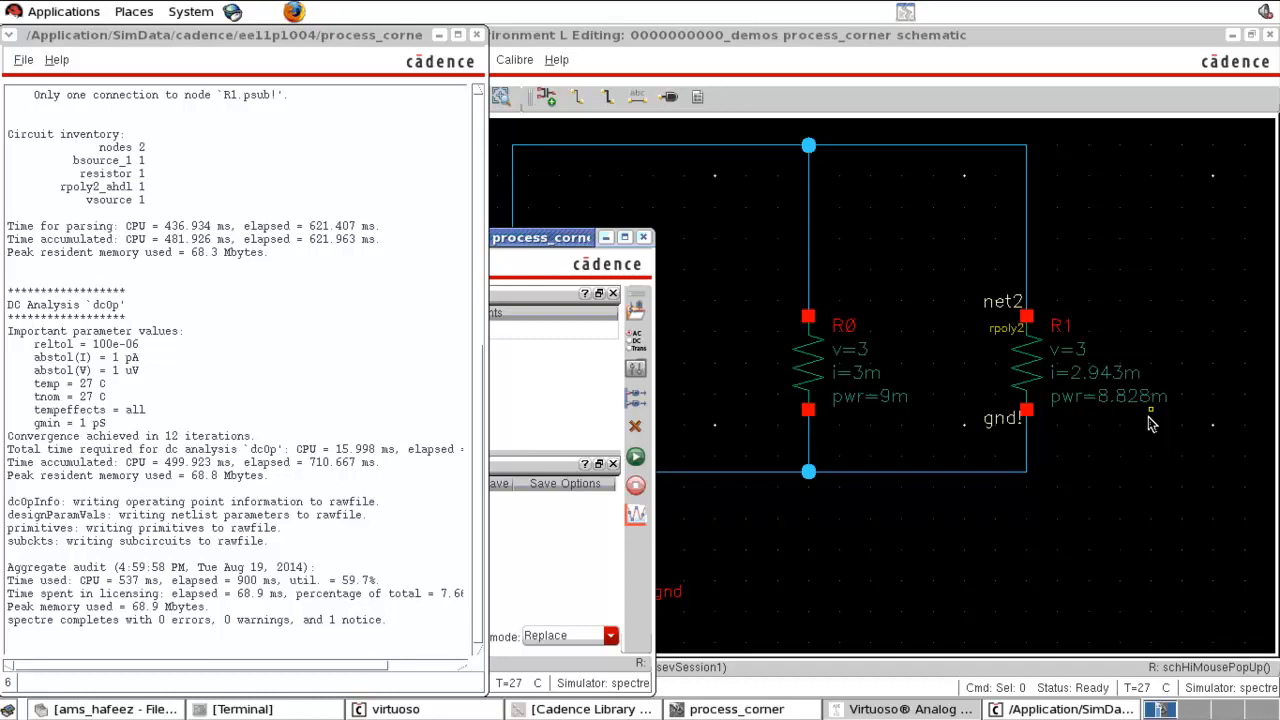
pyautogui.click(1153, 423)
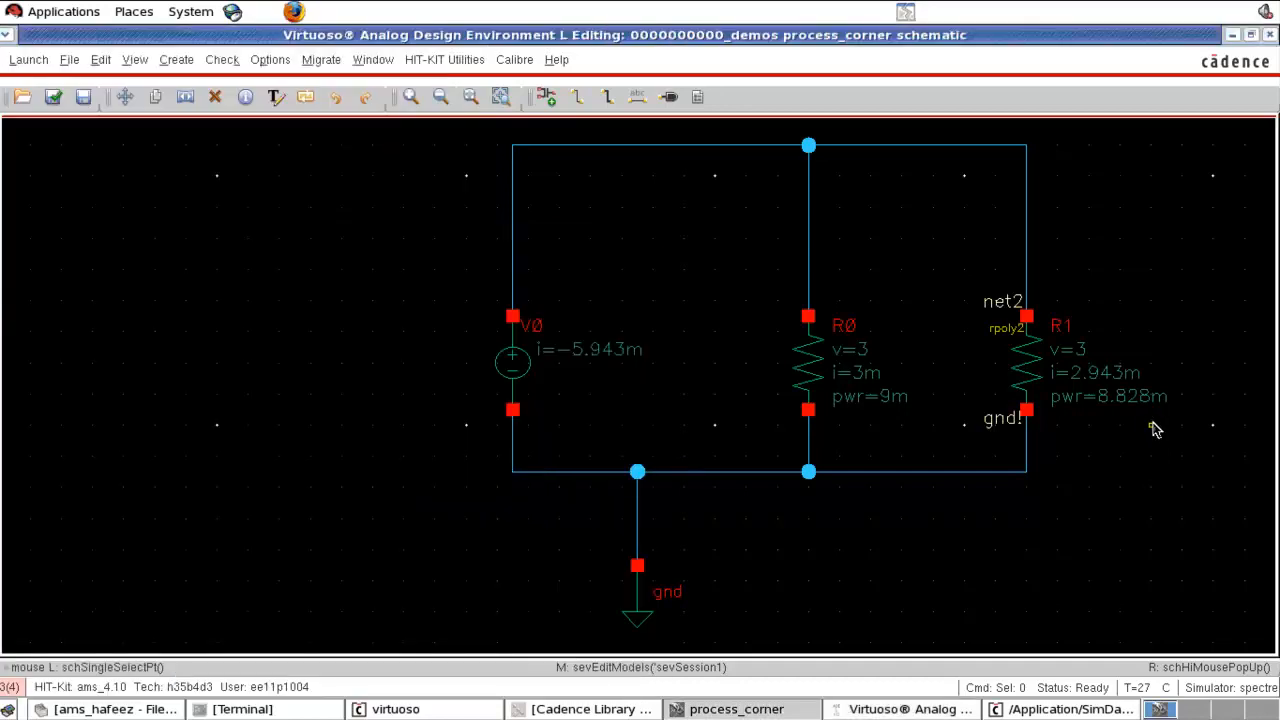
# Step: Add the note text "ideal res 3m" beneath the bottom wire near resistor R0
pyautogui.hotkey('shift', 'l')
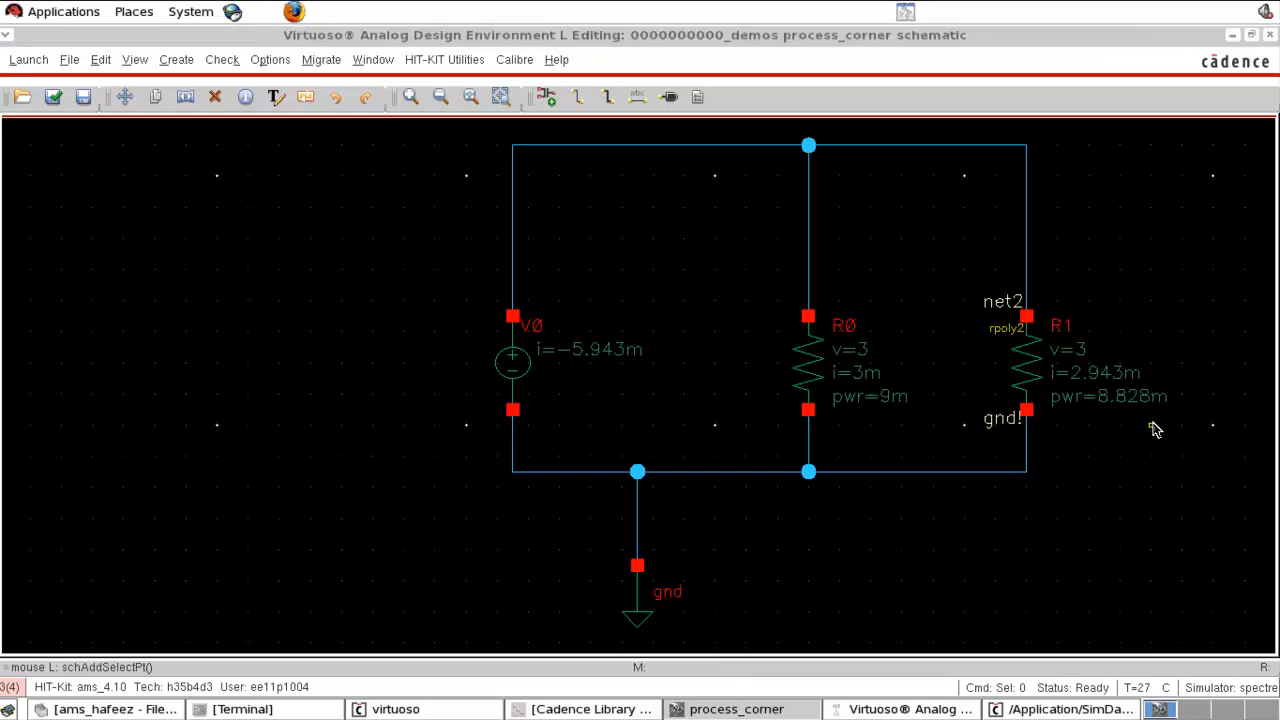
pyautogui.moveTo(634, 56); pyautogui.dragTo(518, 217)
pyautogui.click(446, 288)
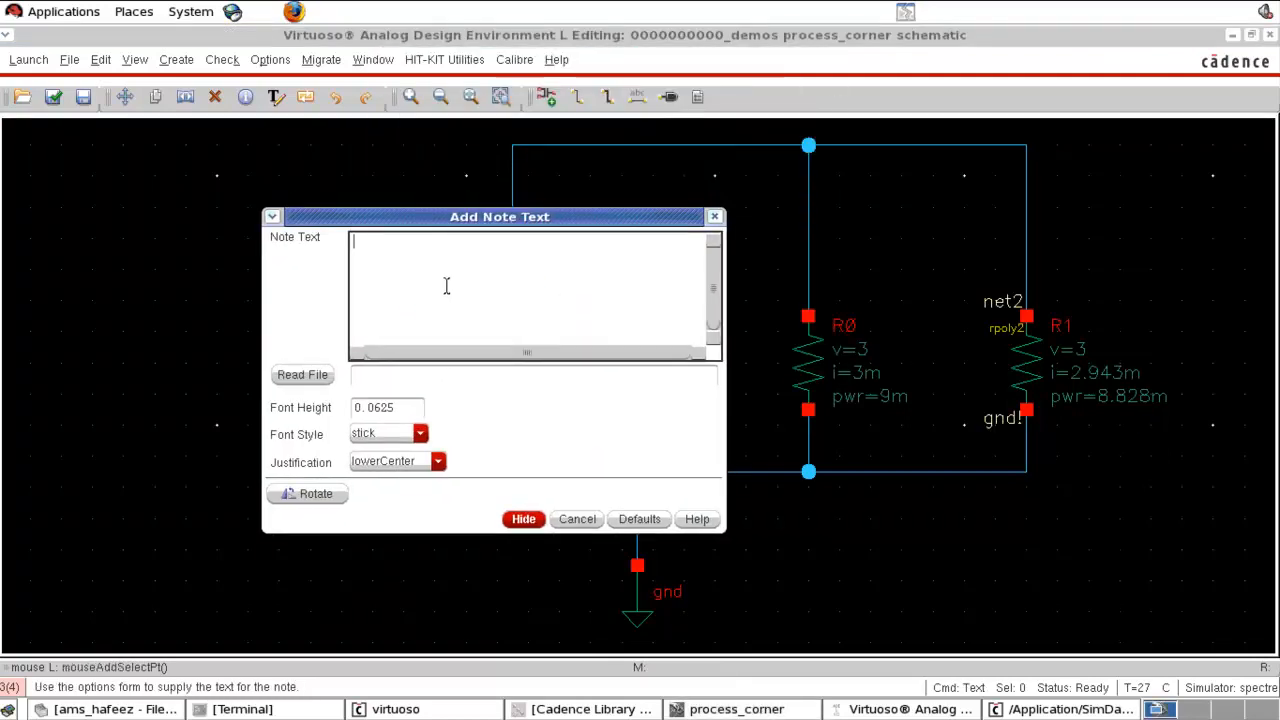
pyautogui.write('ideal res')
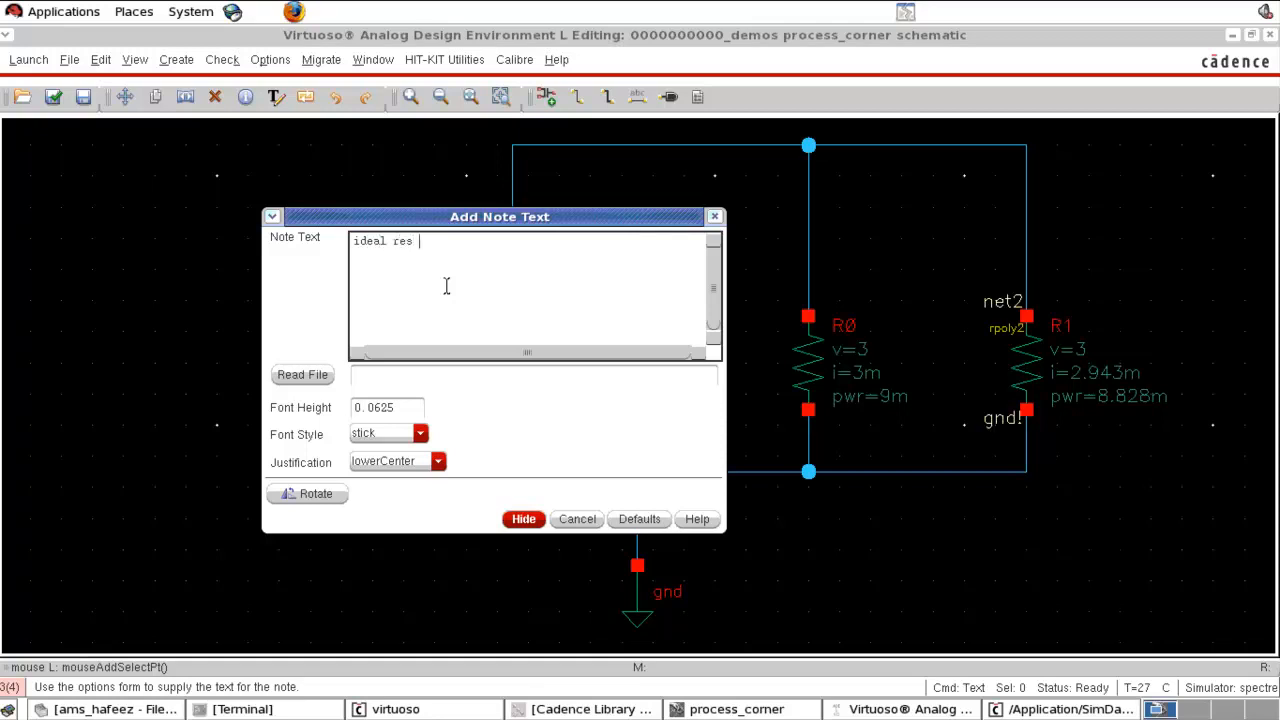
pyautogui.write(' 3m')
pyautogui.click(522, 519)
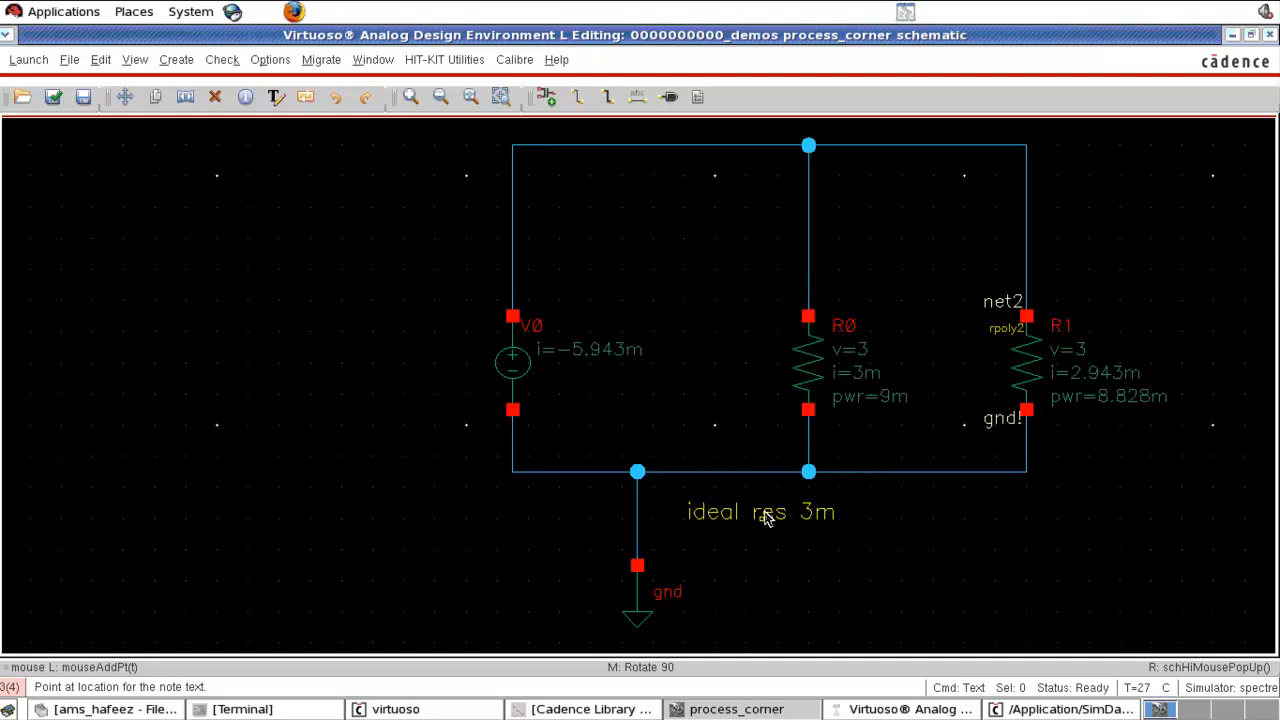
pyautogui.click(765, 516)
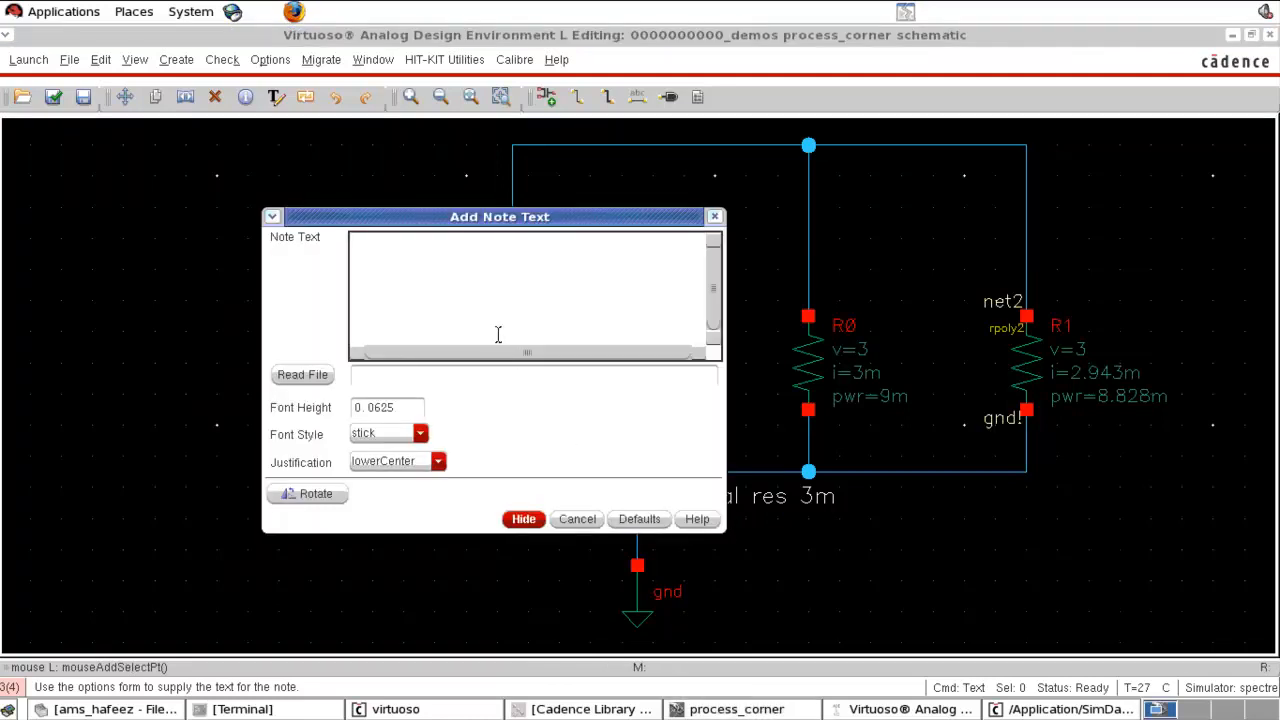
# Step: Add the note text "poly tm - 2.943mA" beneath resistor R1 and finish placing notes
pyautogui.write('real')
pyautogui.press('BackSpace')
pyautogui.press('BackSpace')
pyautogui.press('BackSpace')
pyautogui.press('BackSpace')
pyautogui.press('BackSpace')
pyautogui.write('poly tm - 2.943mA')
pyautogui.click(538, 518)
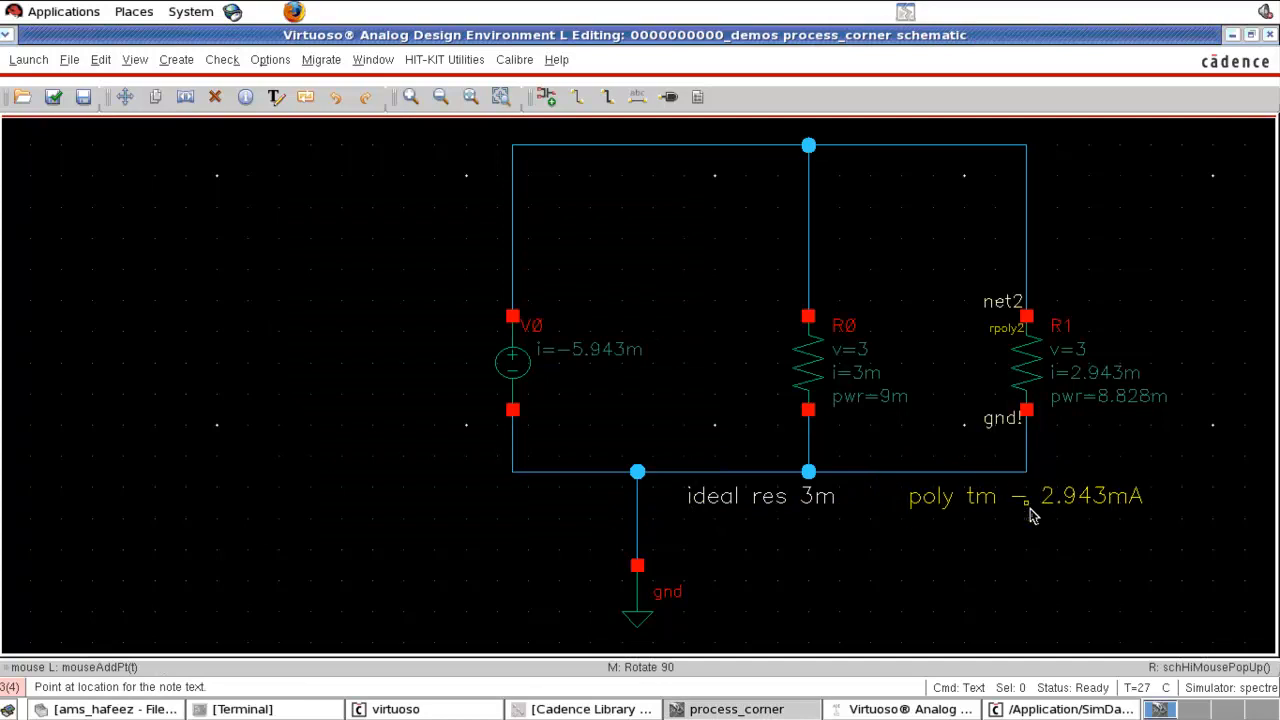
pyautogui.click(1033, 511)
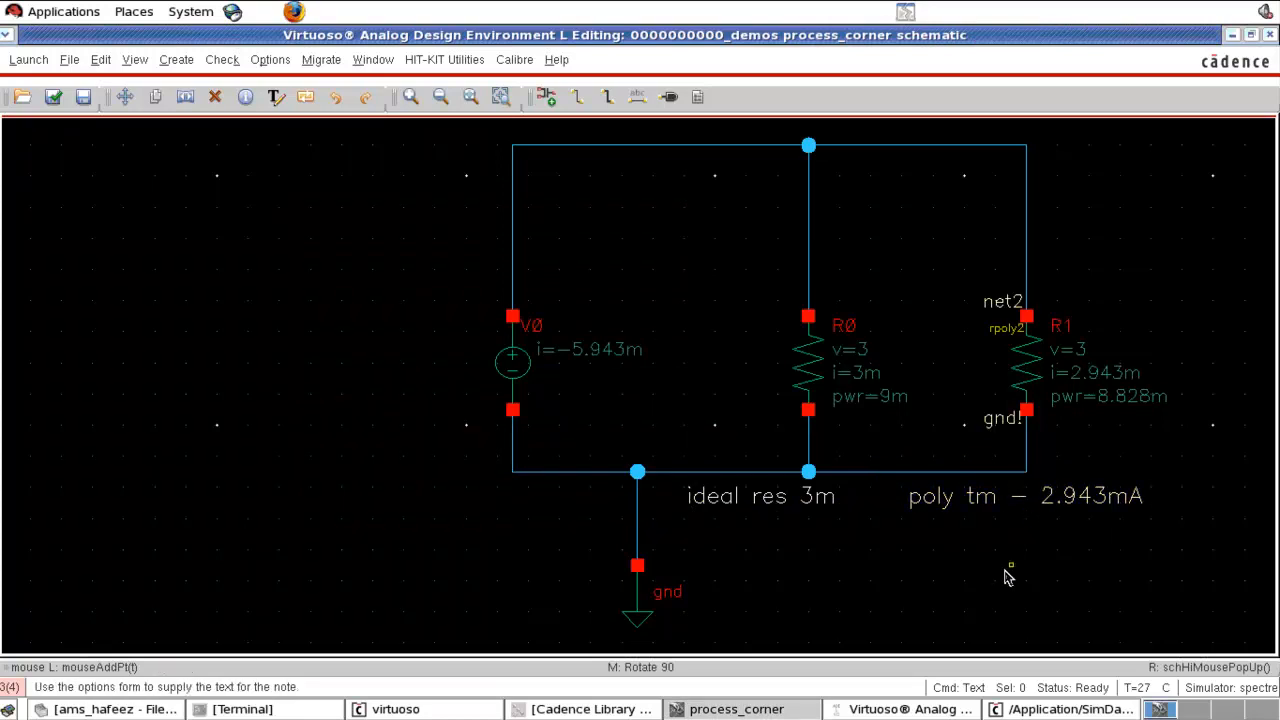
pyautogui.press('Escape')
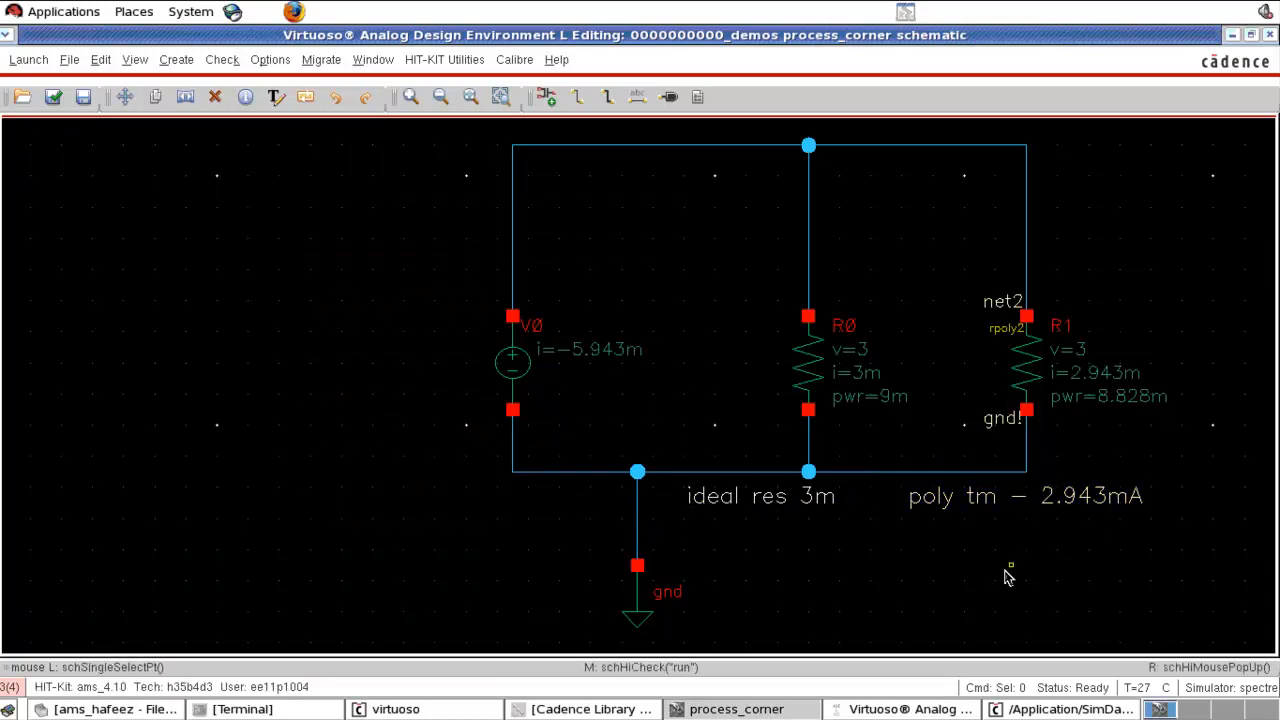
# Step: Review the rpoly2 resistor's resistance and dimensions in its object properties
pyautogui.click(1016, 369)
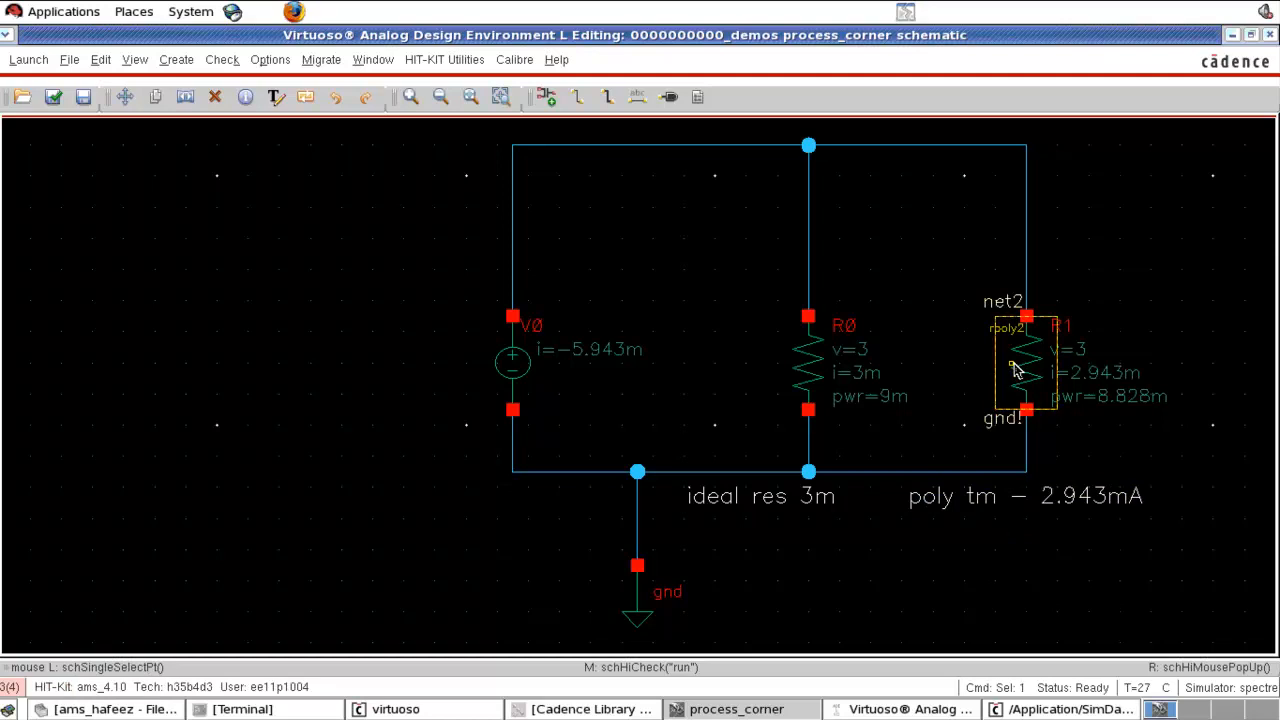
pyautogui.press('q')
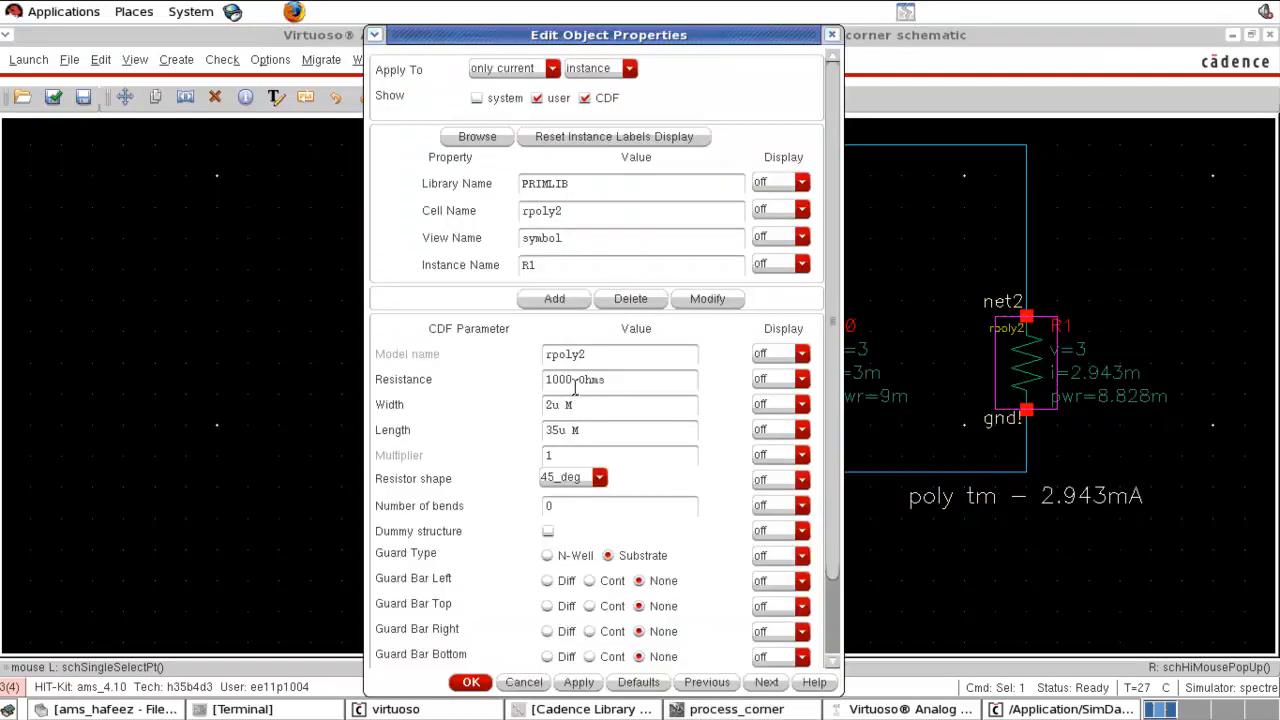
pyautogui.click(831, 34)
pyautogui.click(690, 254)
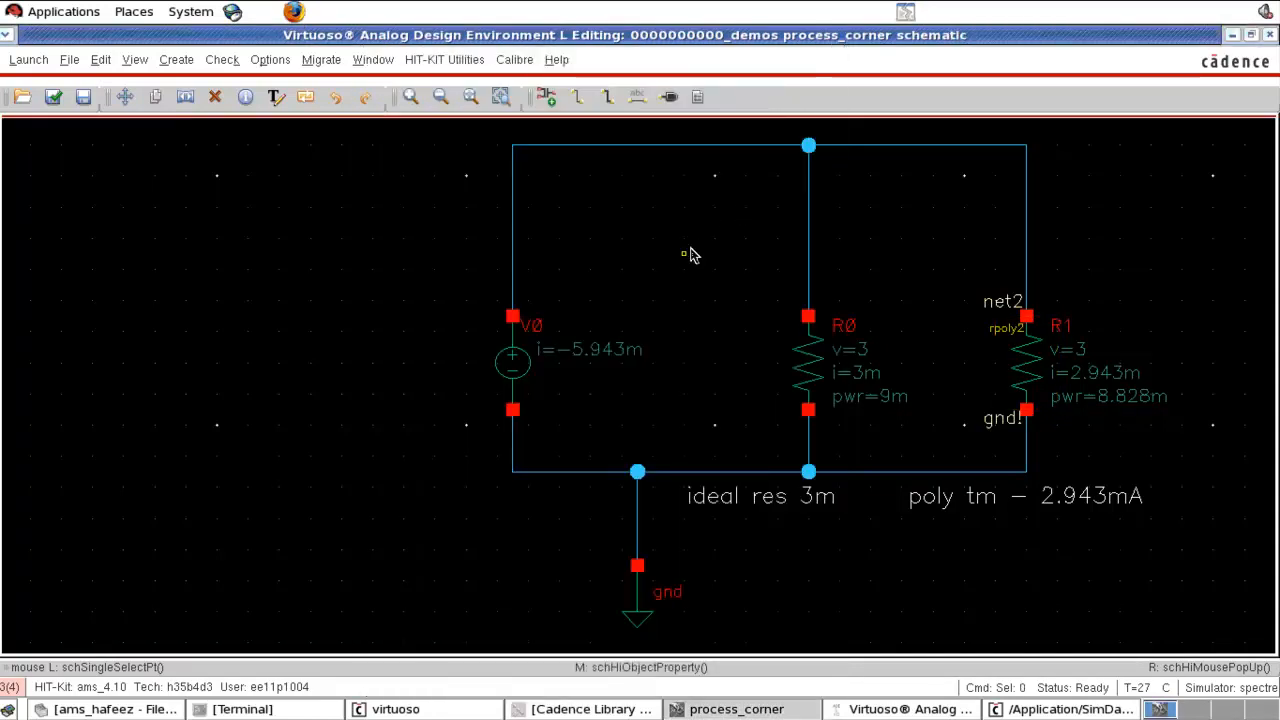
# Step: Set the section of the res.scs model file to reswp and rerun the DC simulation
pyautogui.click(905, 709)
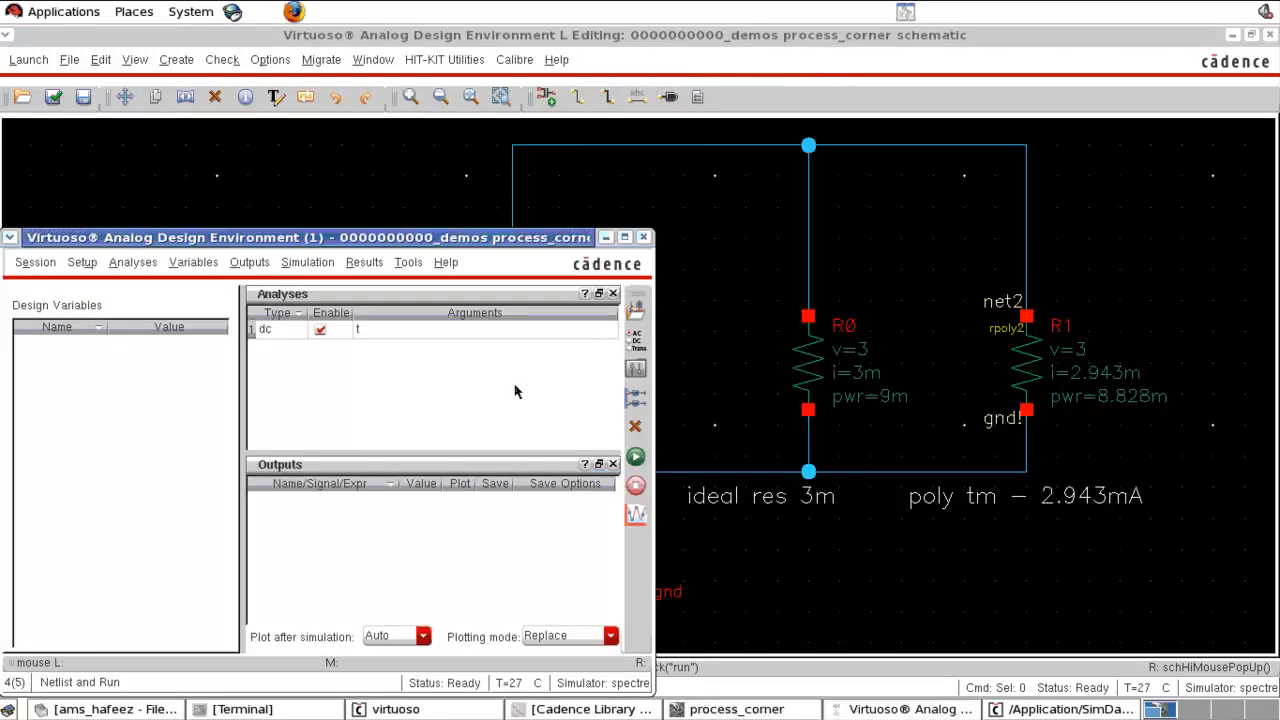
pyautogui.click(82, 262)
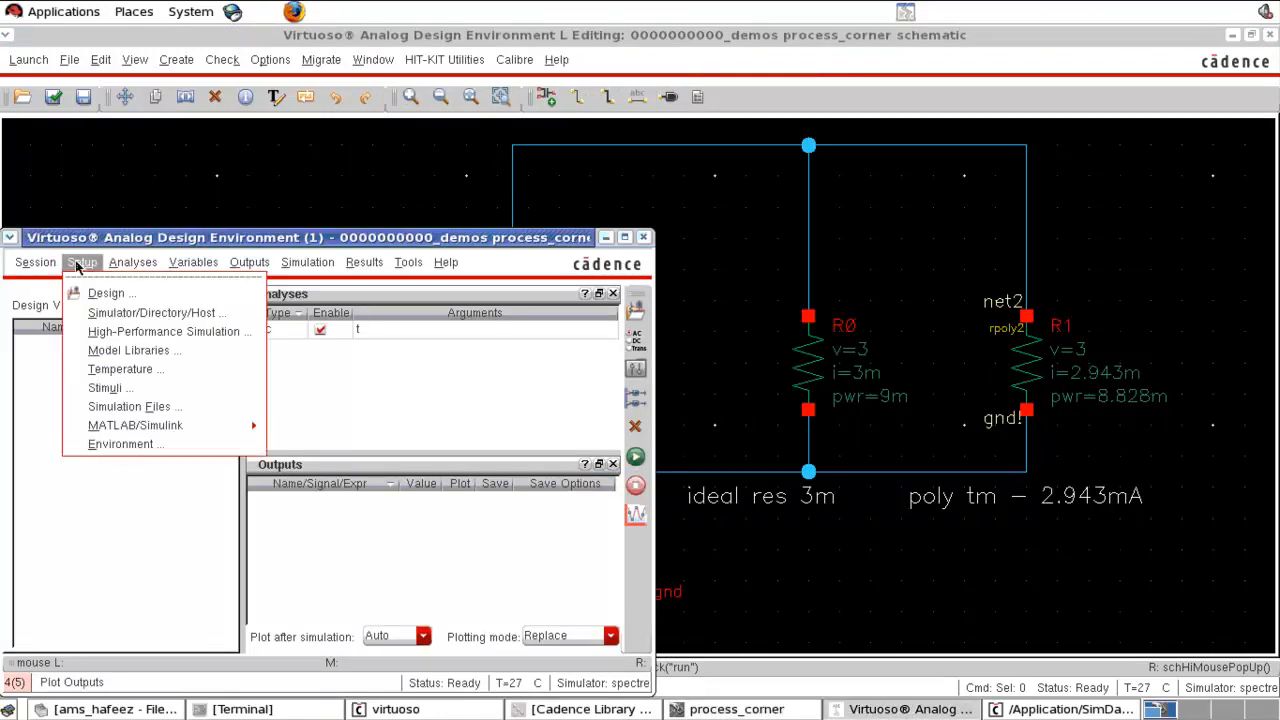
pyautogui.click(113, 351)
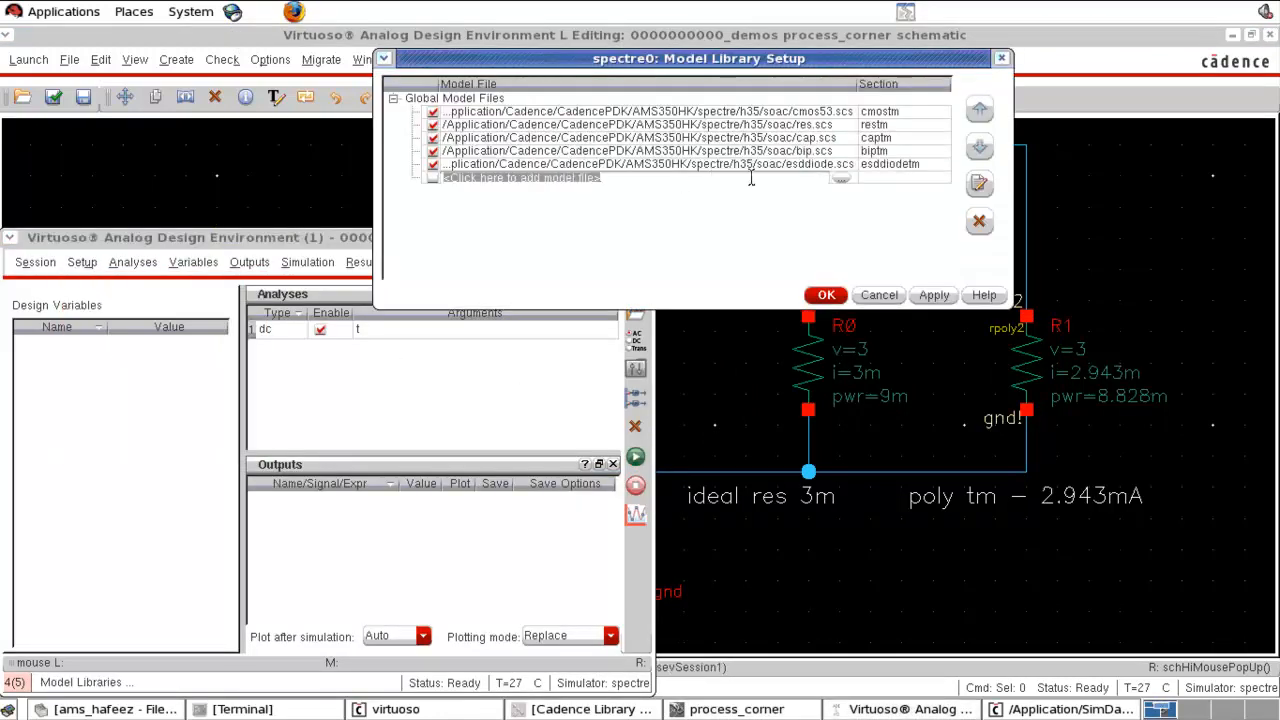
pyautogui.click(938, 127)
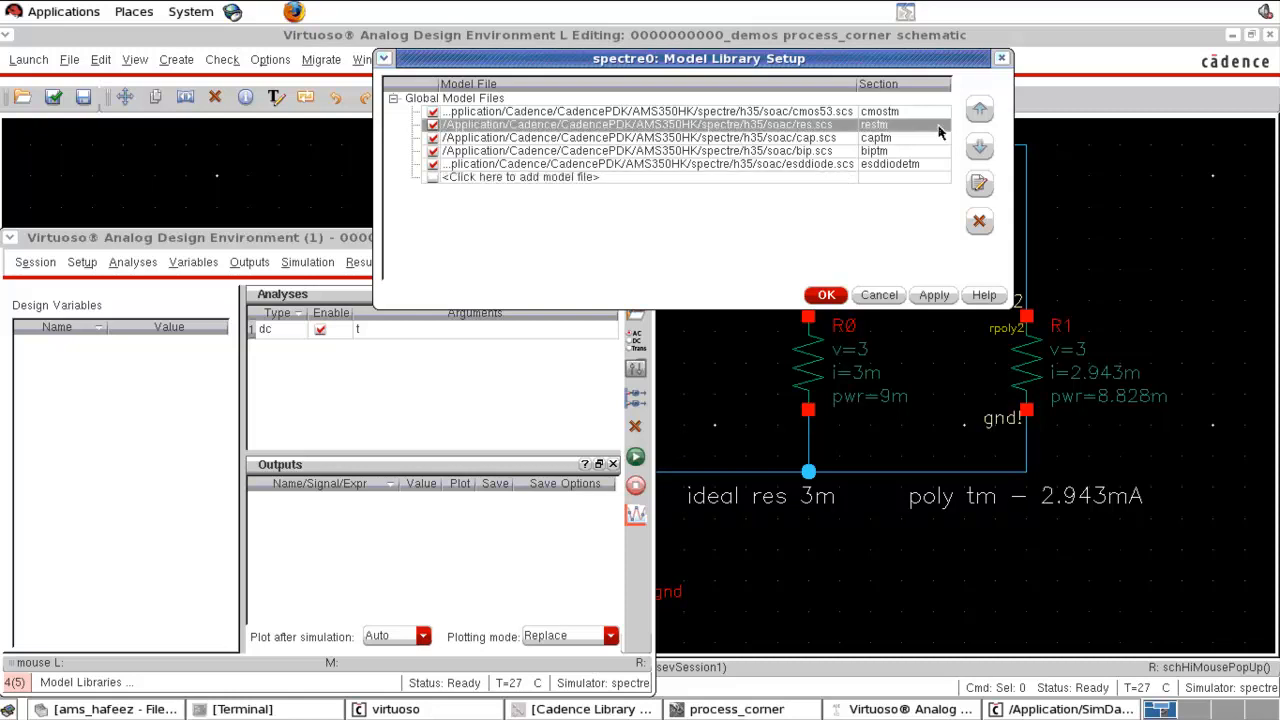
pyautogui.click(938, 128)
pyautogui.click(942, 125)
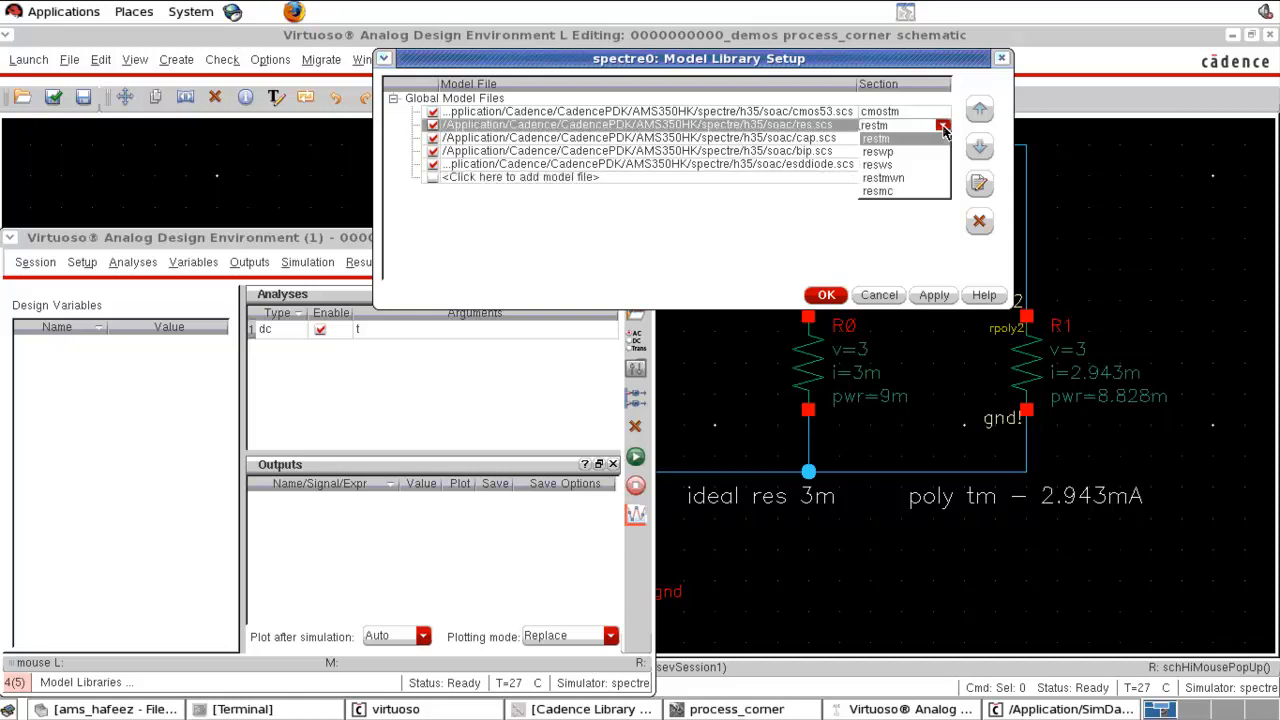
pyautogui.click(910, 152)
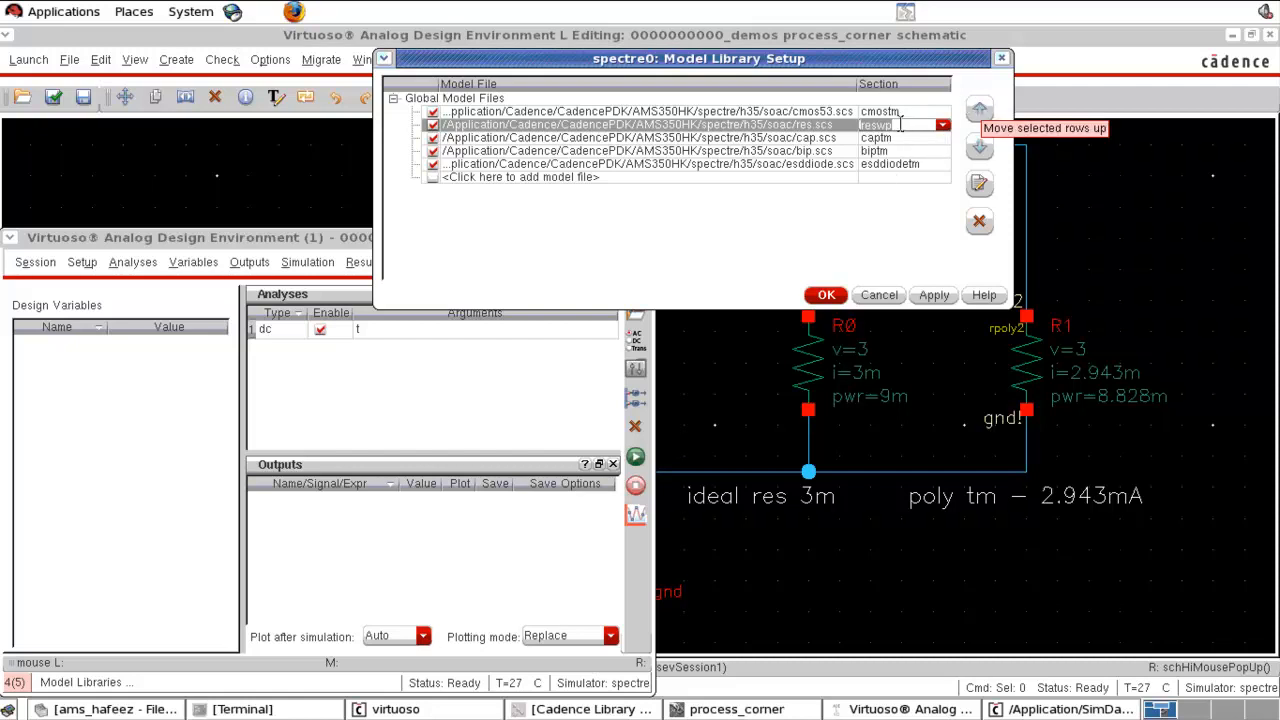
pyautogui.click(915, 127)
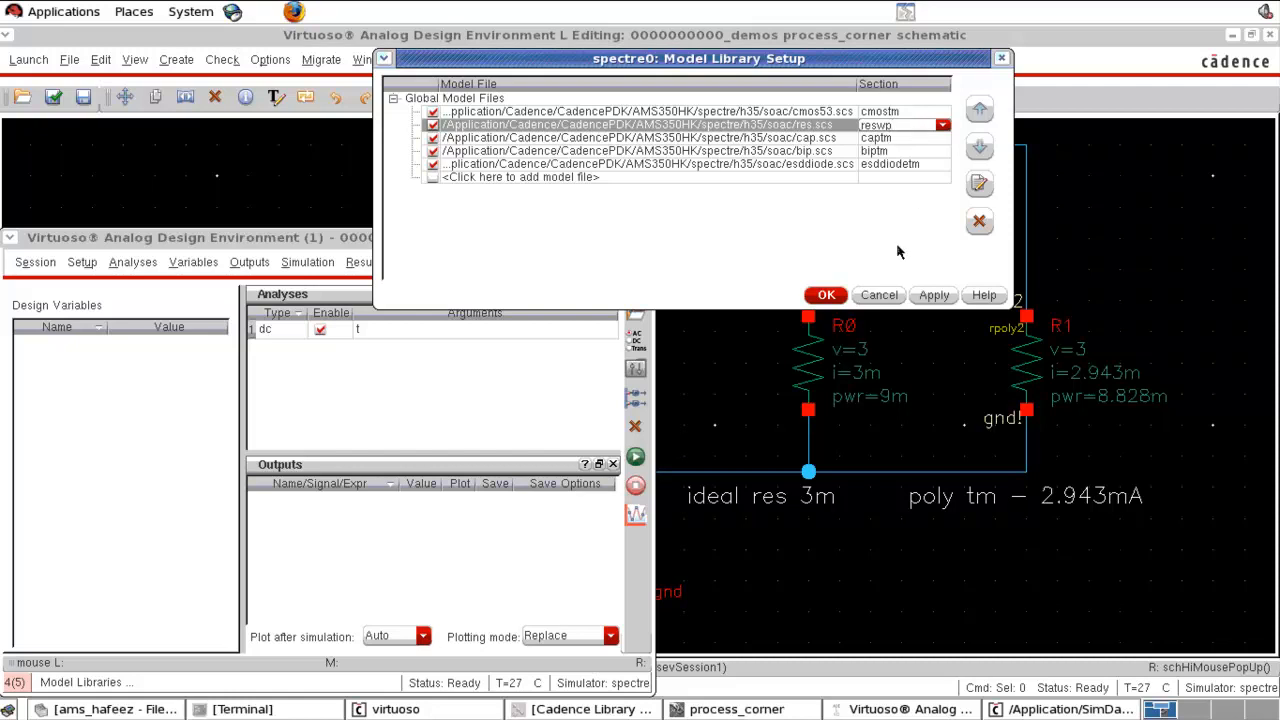
pyautogui.click(826, 295)
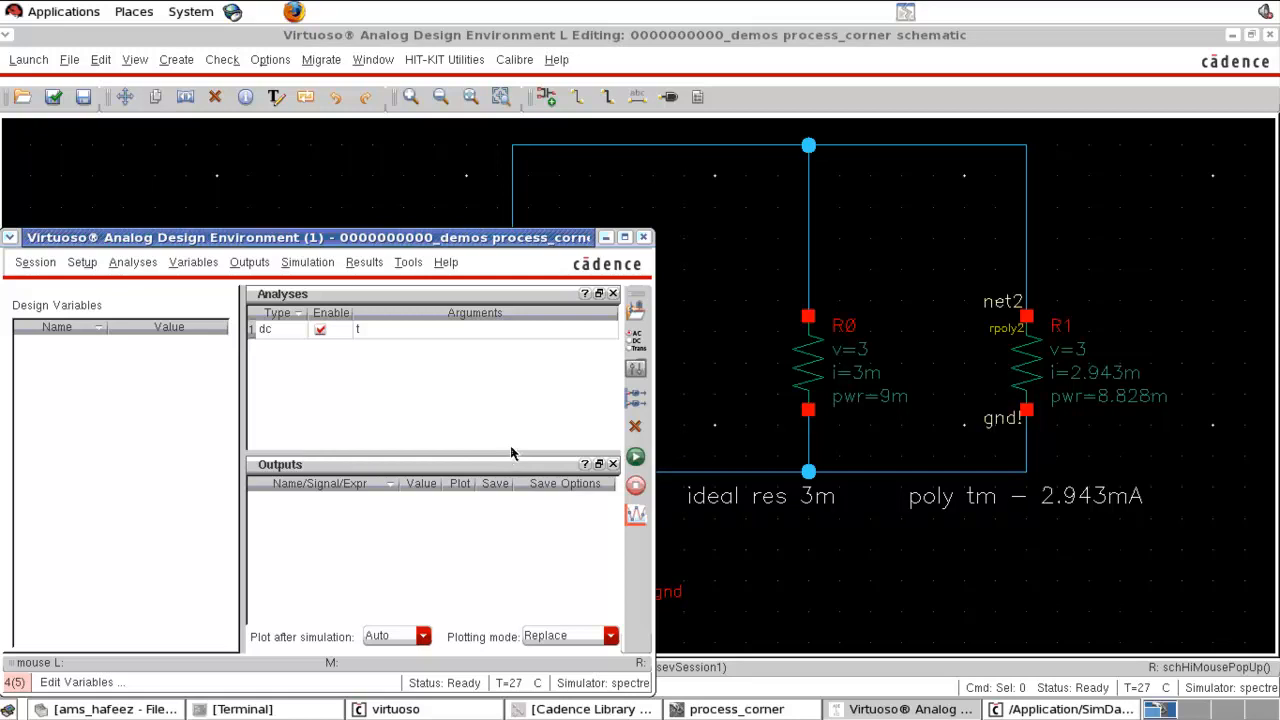
pyautogui.click(637, 460)
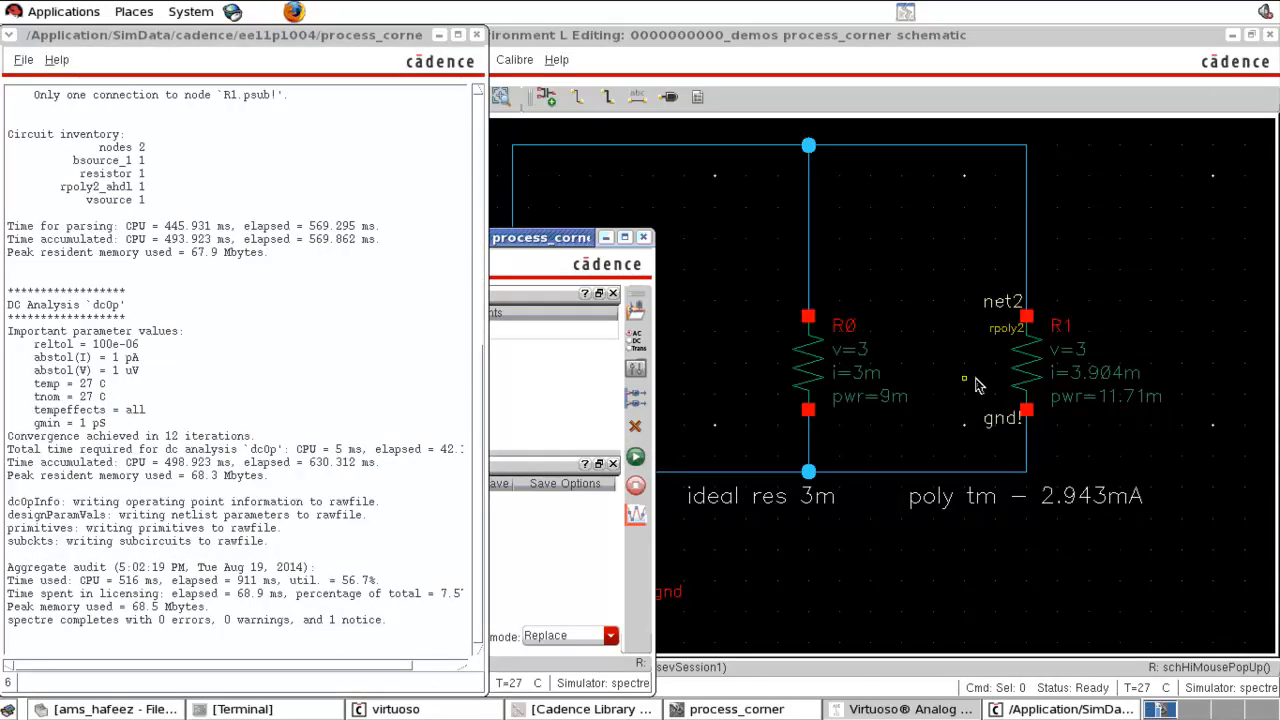
# Step: Check R1's properties in the schematic against its annotated current for the reswp corner
pyautogui.click(1151, 254)
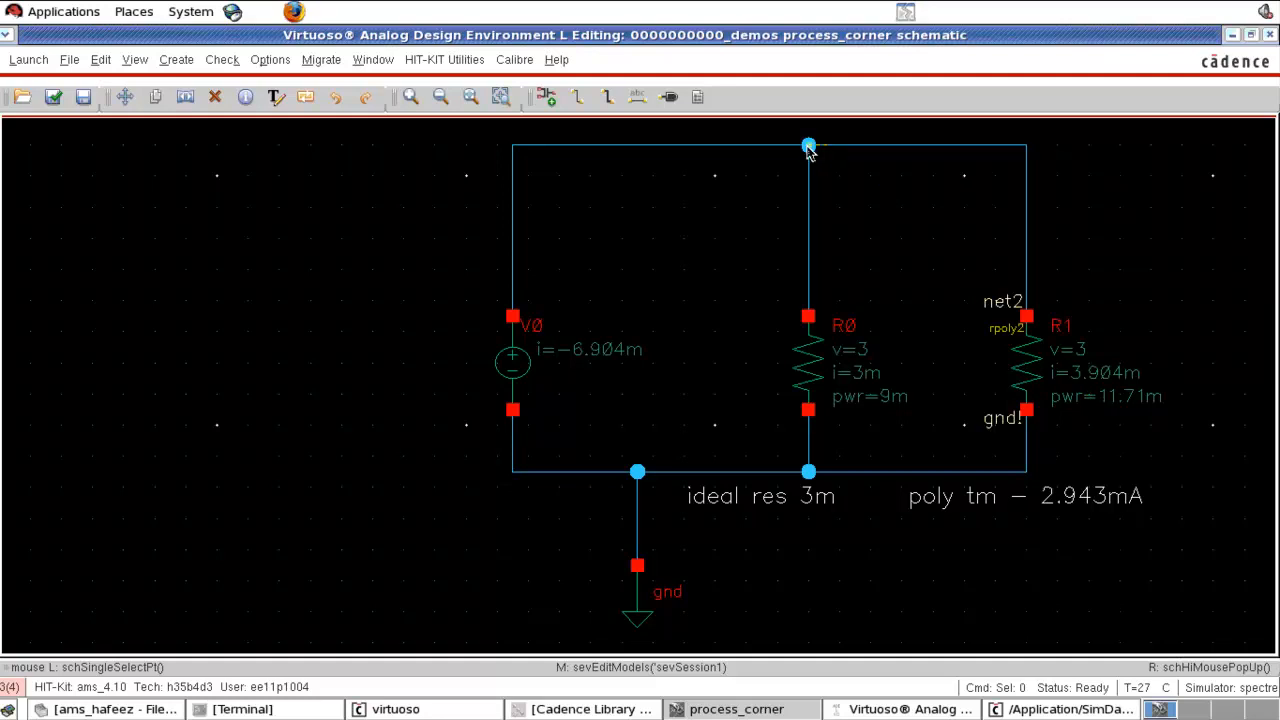
pyautogui.click(1045, 365)
pyautogui.press('q')
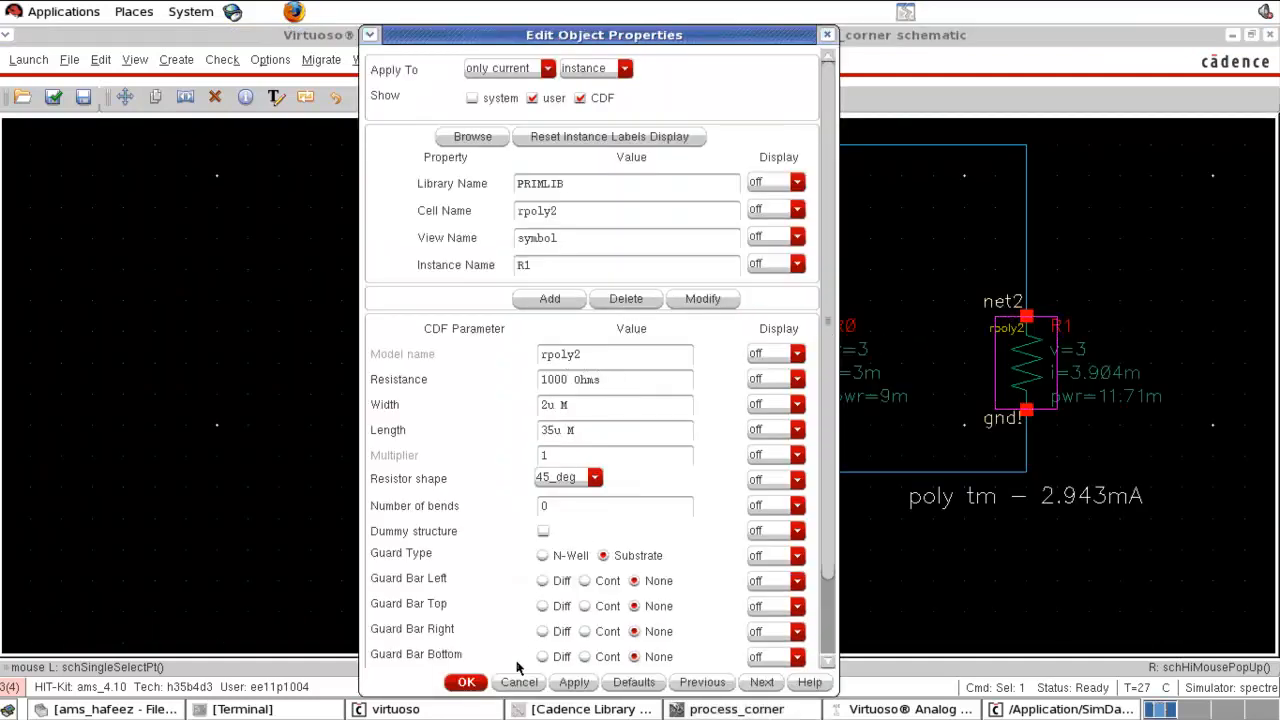
pyautogui.click(468, 684)
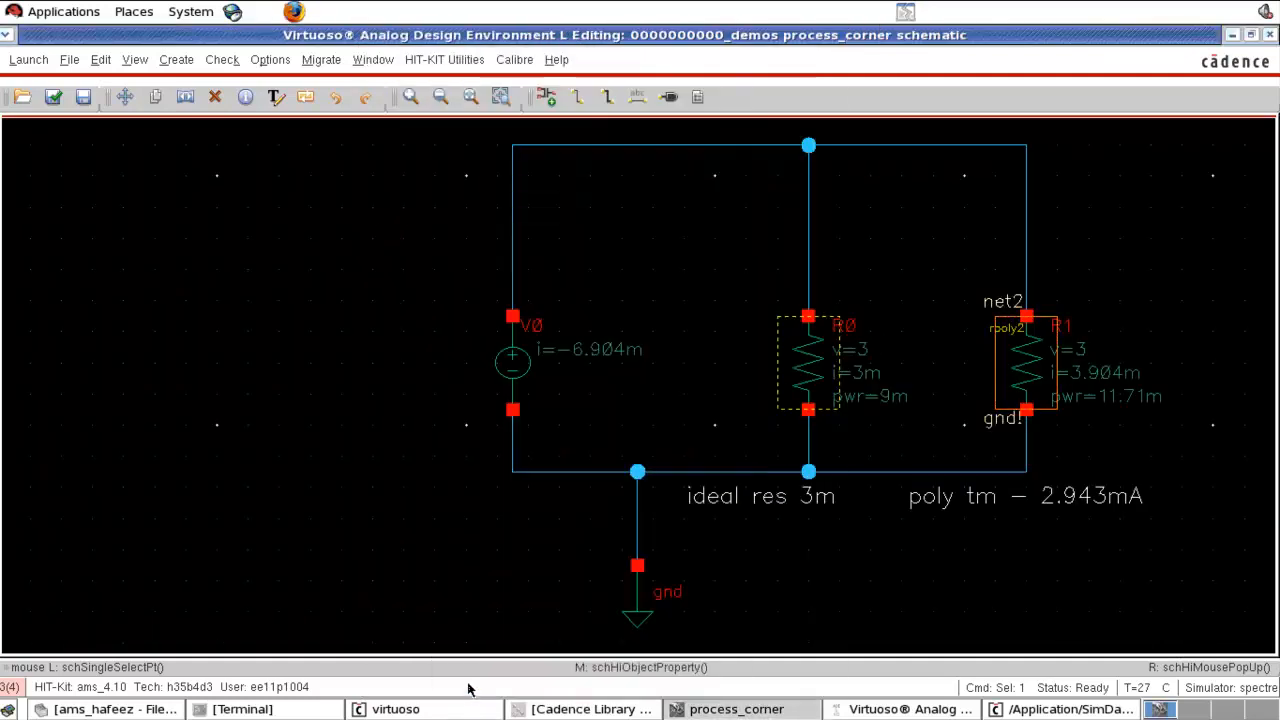
# Step: Append "1000 ohms" to the "poly tm - 2.943mA" note beneath resistor R1
pyautogui.click(1198, 365)
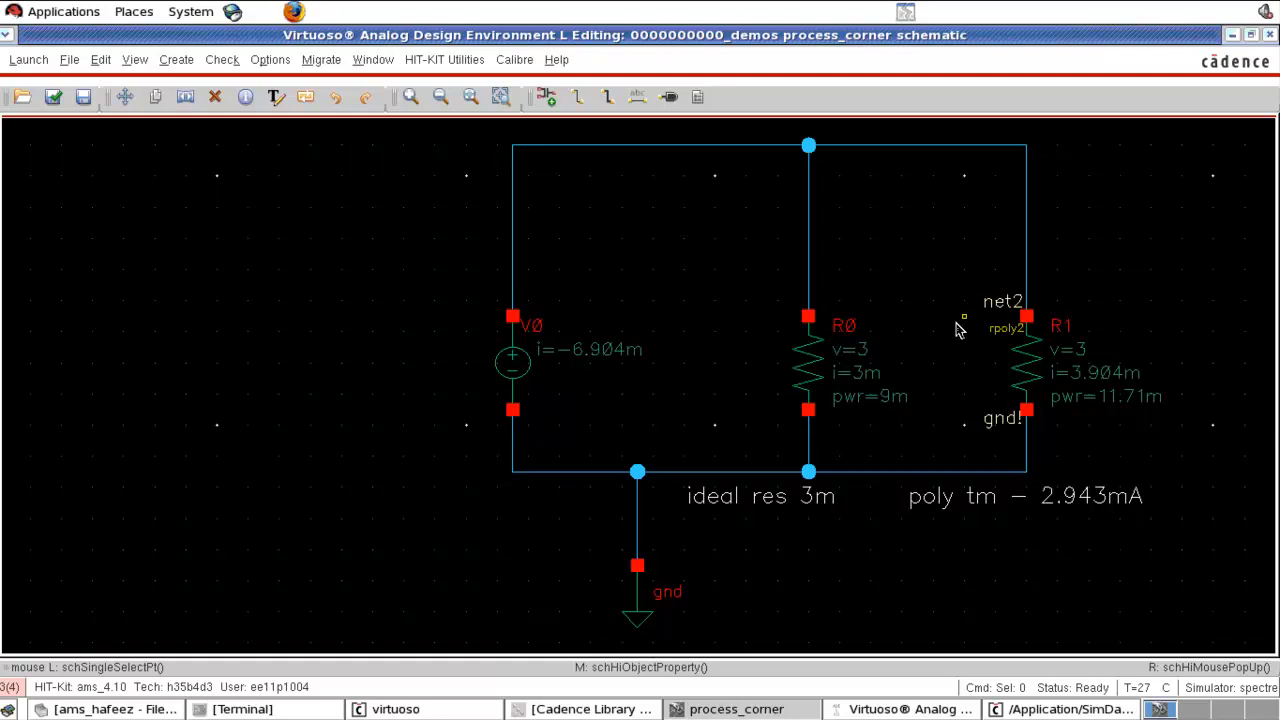
pyautogui.click(1022, 505)
pyautogui.middleClick(1022, 505)
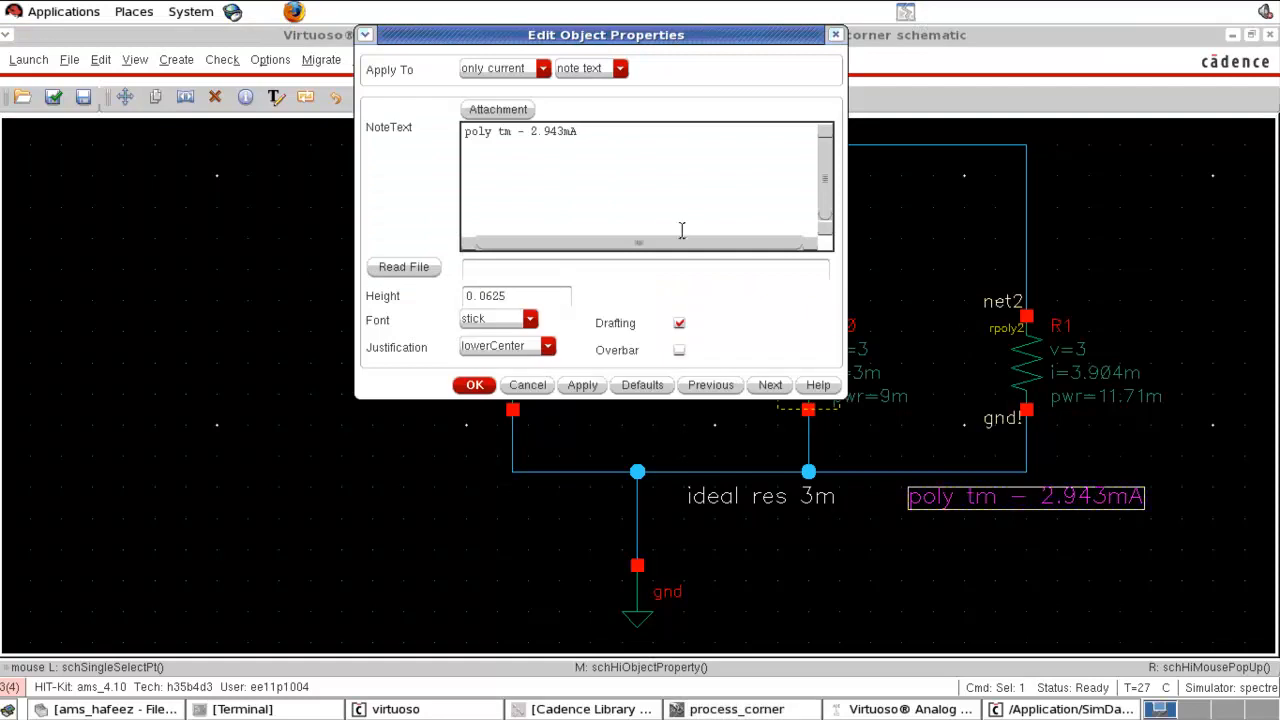
pyautogui.write('1000 ohmss')
pyautogui.press('BackSpace')
pyautogui.click(478, 386)
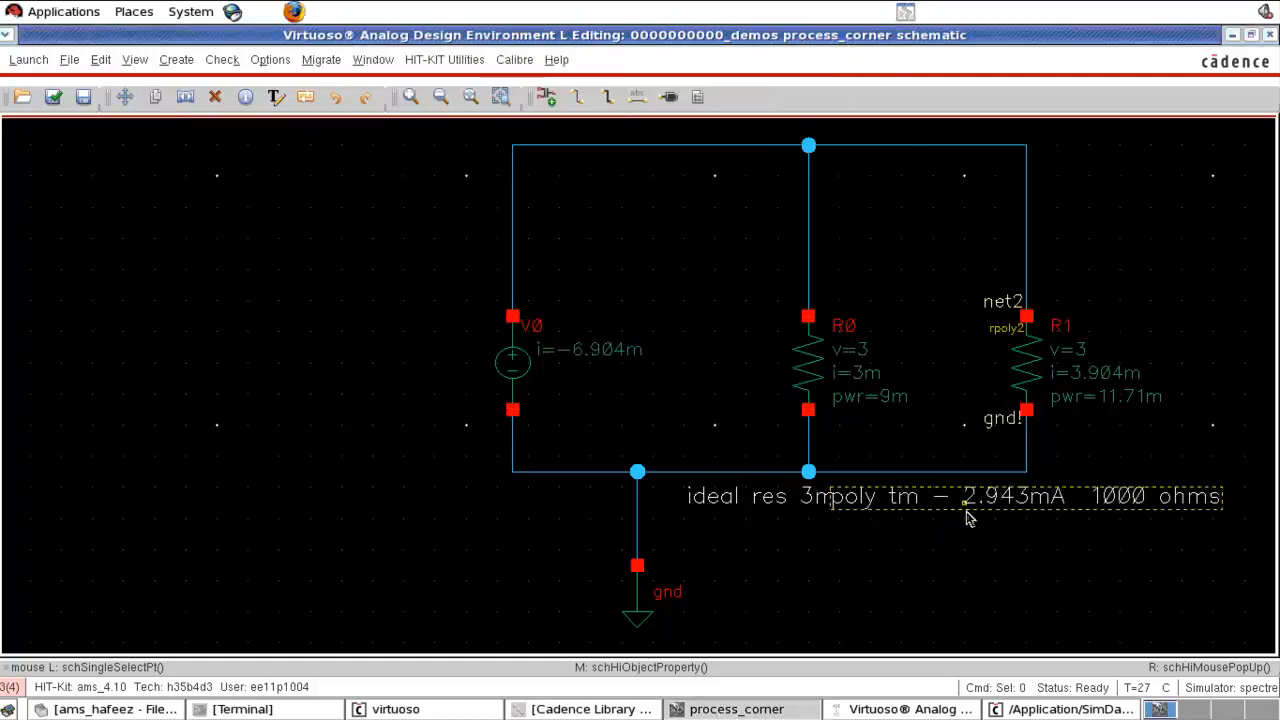
# Step: Move the "ideal res 3m" note above resistor R0 and place the poly tm note just beneath the circuit under R1
pyautogui.moveTo(967, 503); pyautogui.dragTo(968, 565)
pyautogui.click(794, 505)
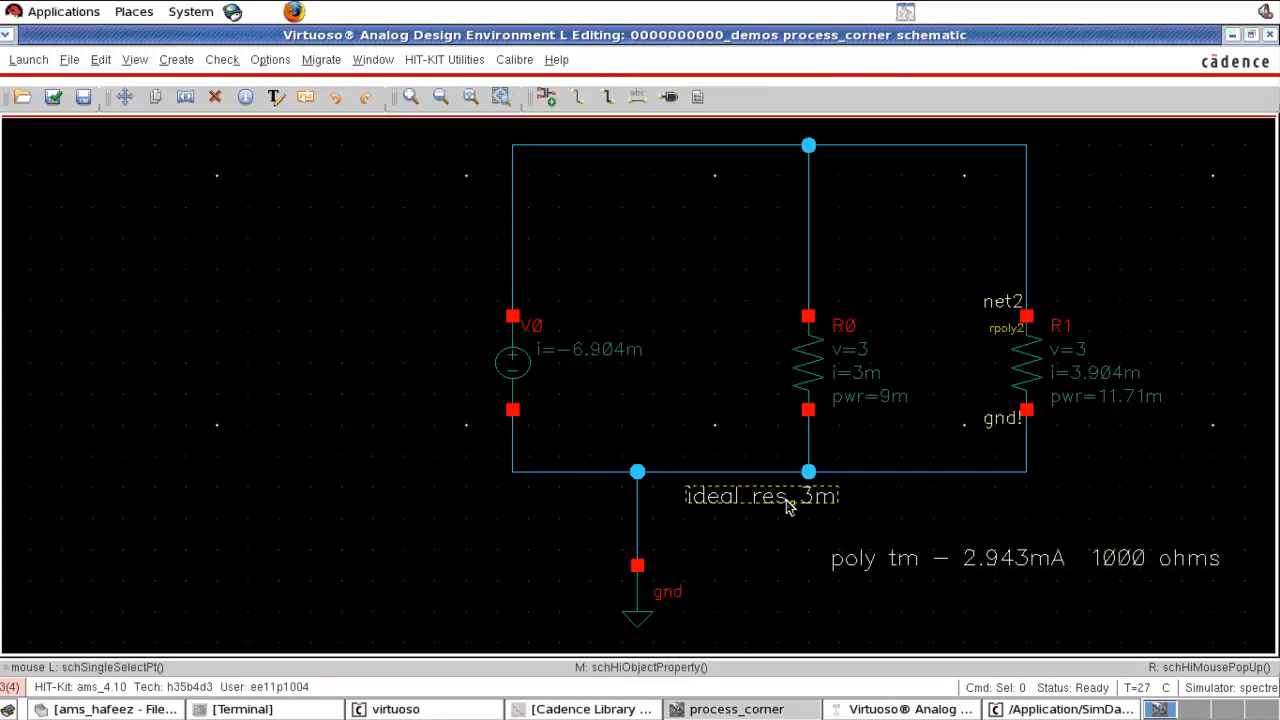
pyautogui.moveTo(794, 503); pyautogui.dragTo(772, 276)
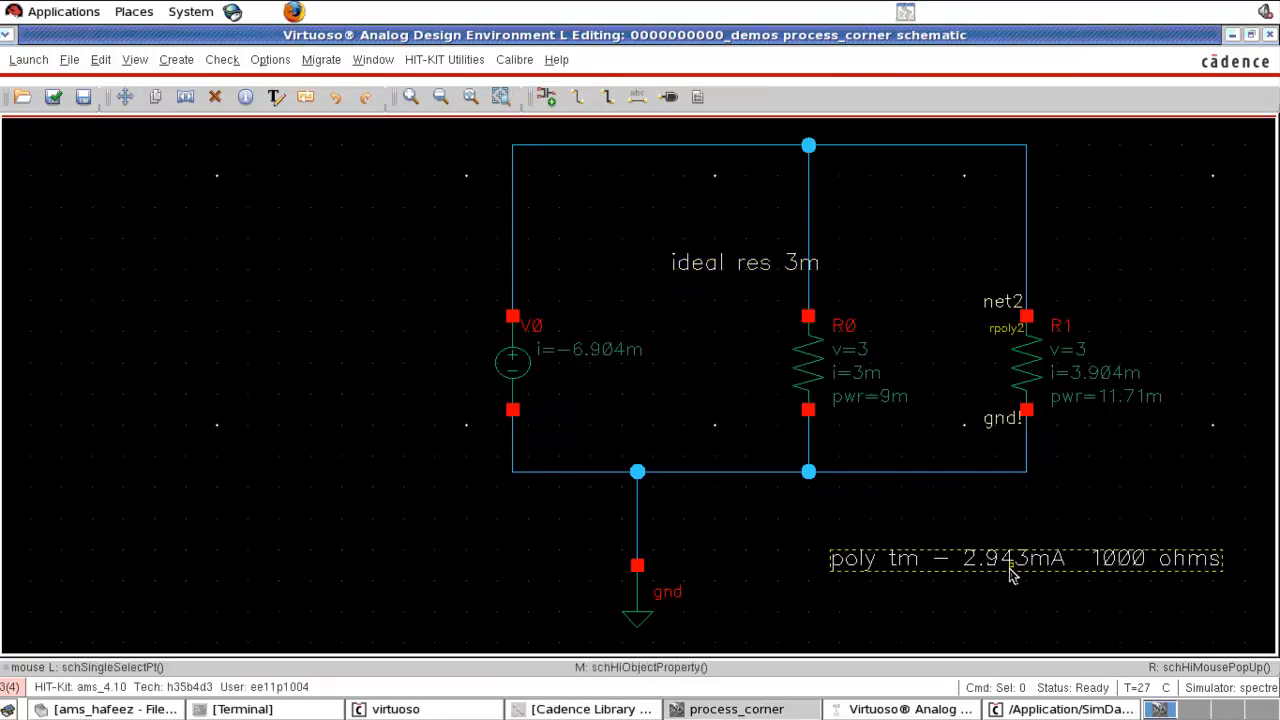
pyautogui.moveTo(1008, 566); pyautogui.dragTo(1035, 512)
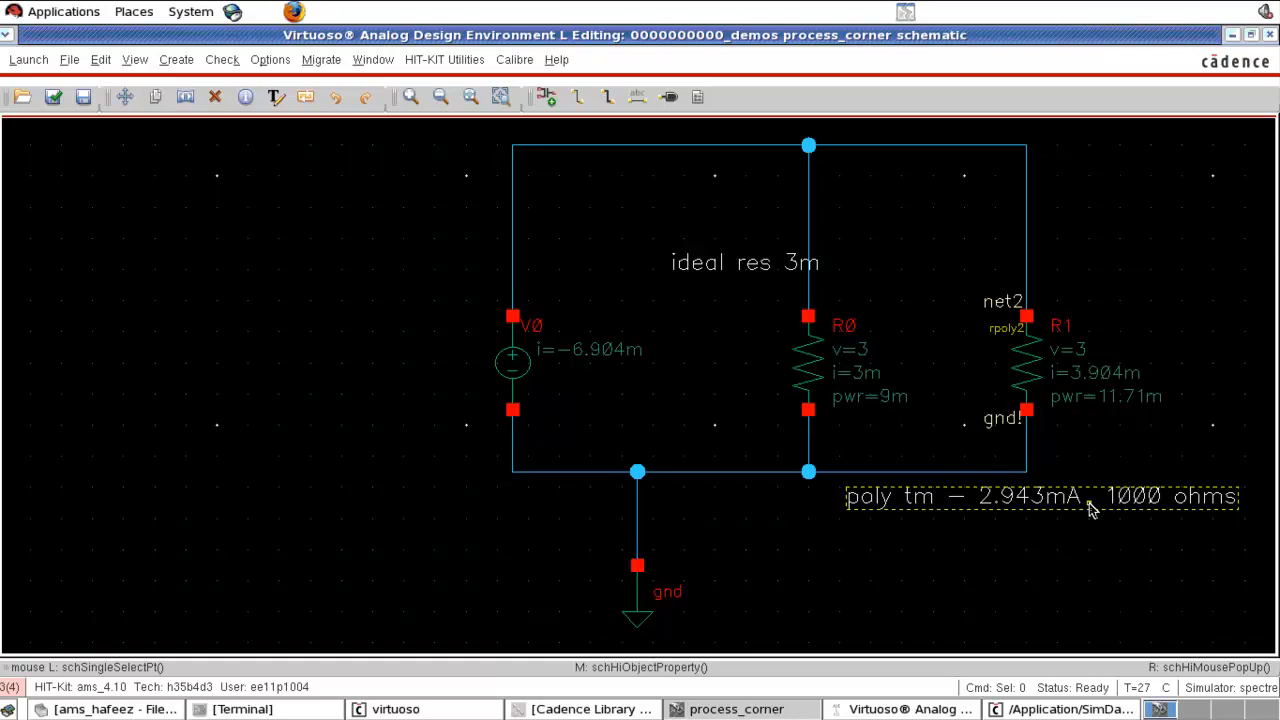
# Step: Add the line "wp - 3.904mA 770 ohms" to the poly tm note and move the note down clear of the wire
pyautogui.click(1092, 510)
pyautogui.press('q')
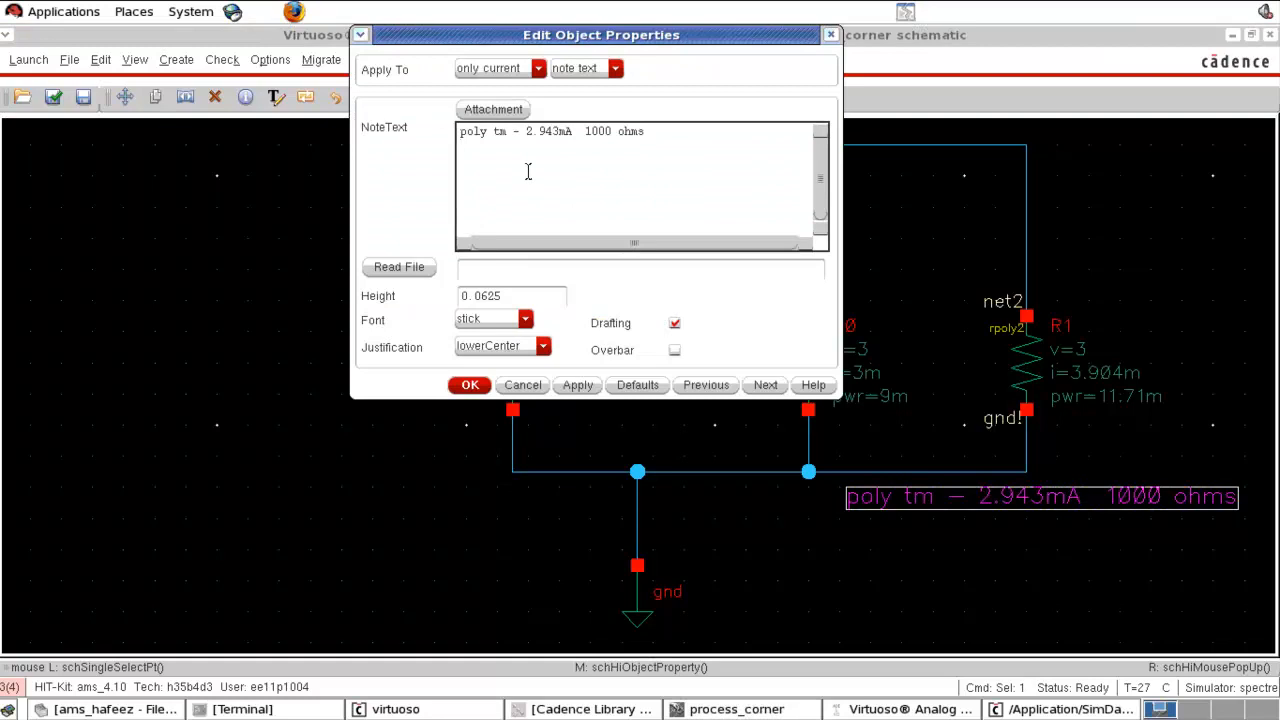
pyautogui.press('Tab')
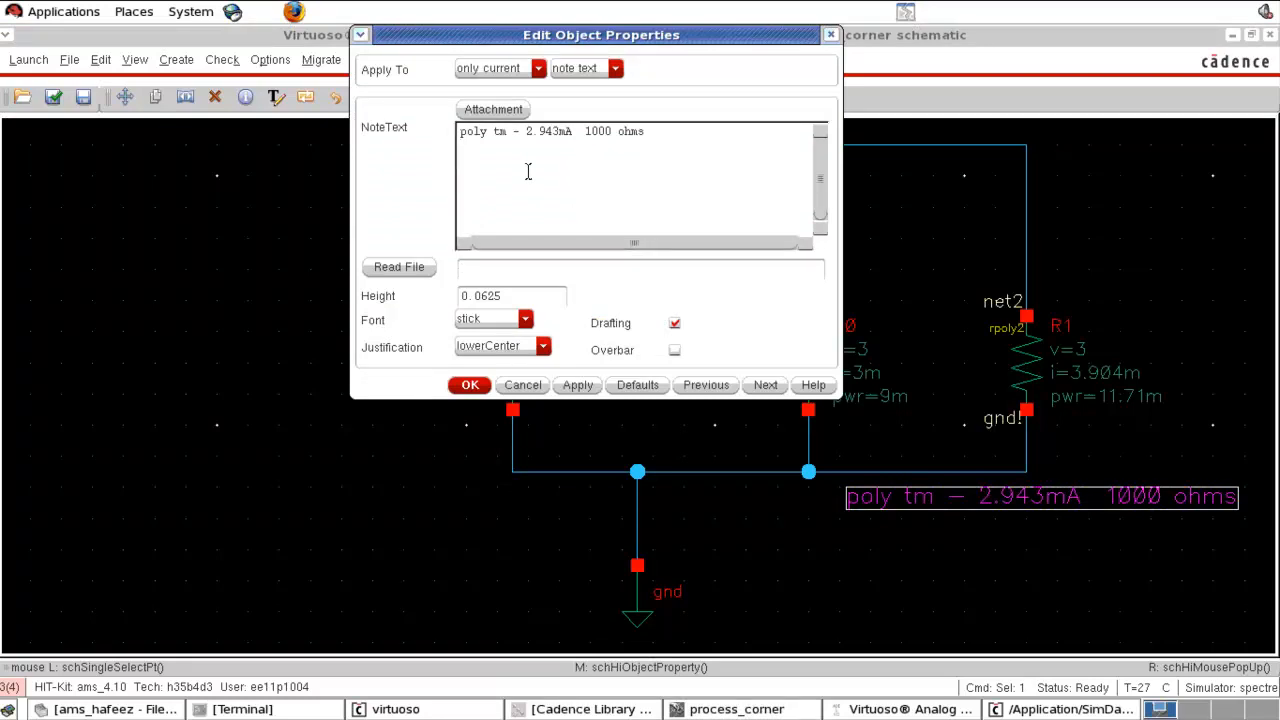
pyautogui.click(488, 143)
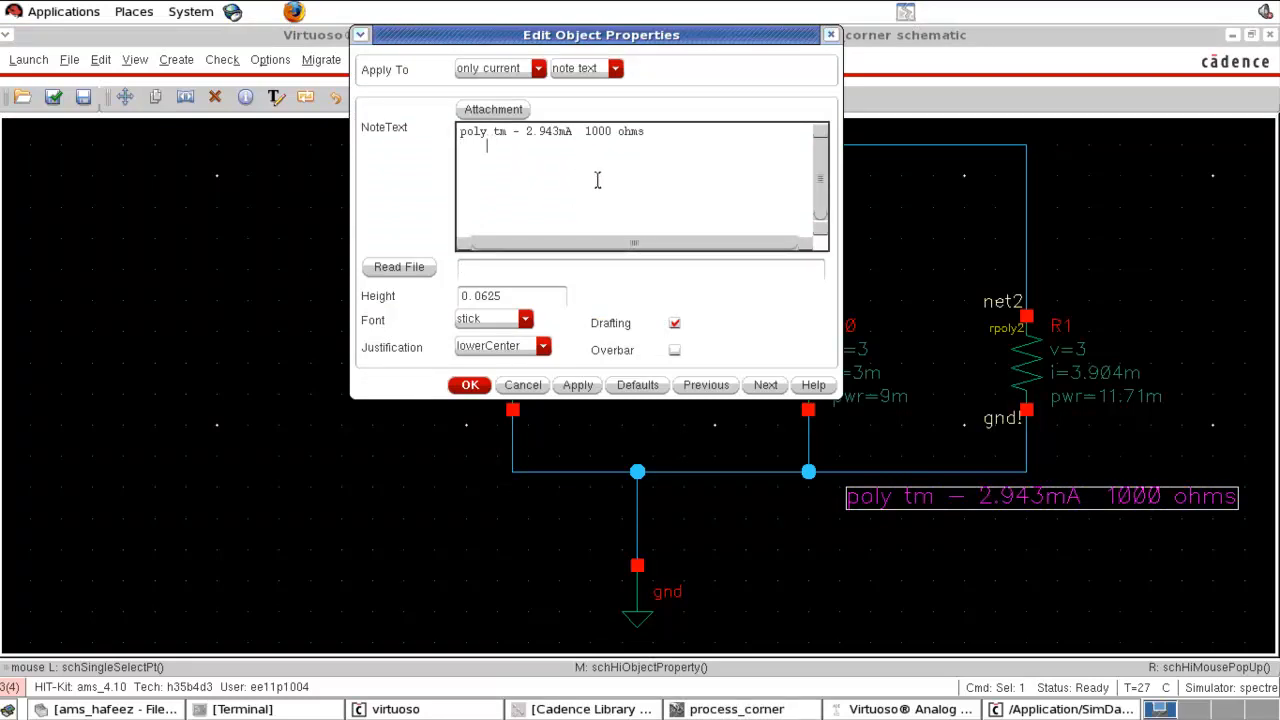
pyautogui.write('wp - 3.904mA  770 ohms')
pyautogui.click(472, 388)
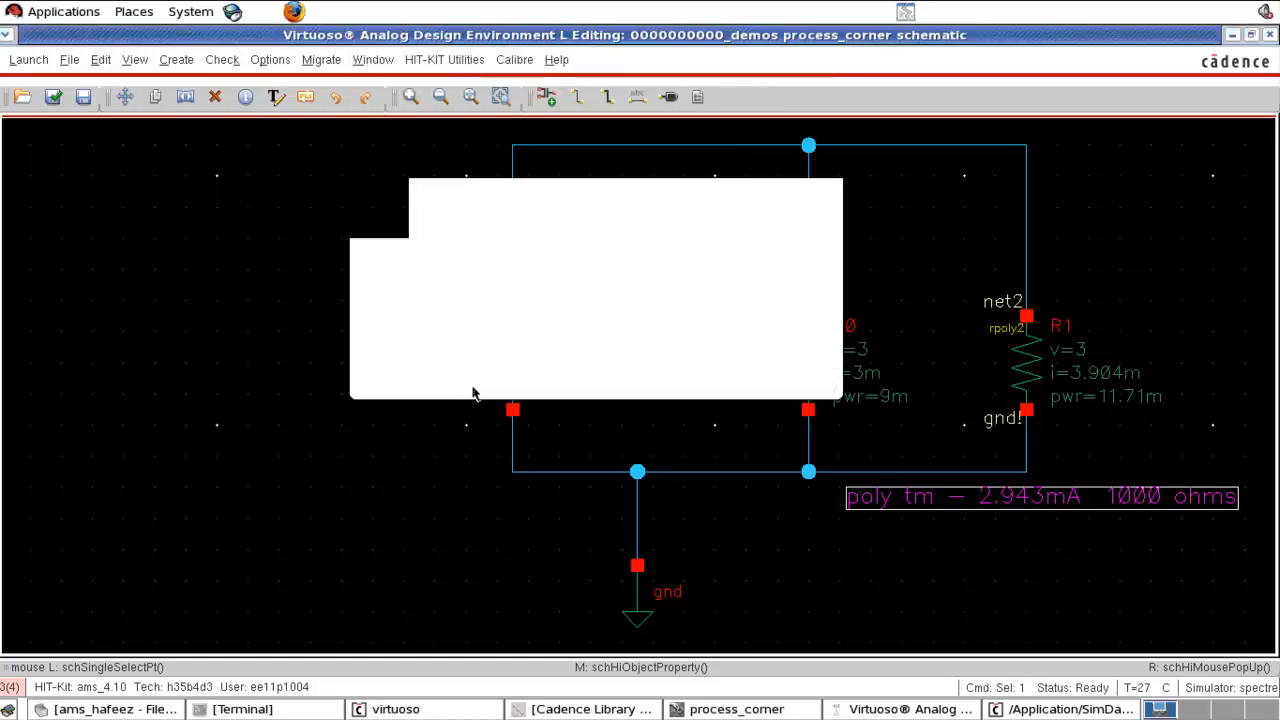
pyautogui.press('s')
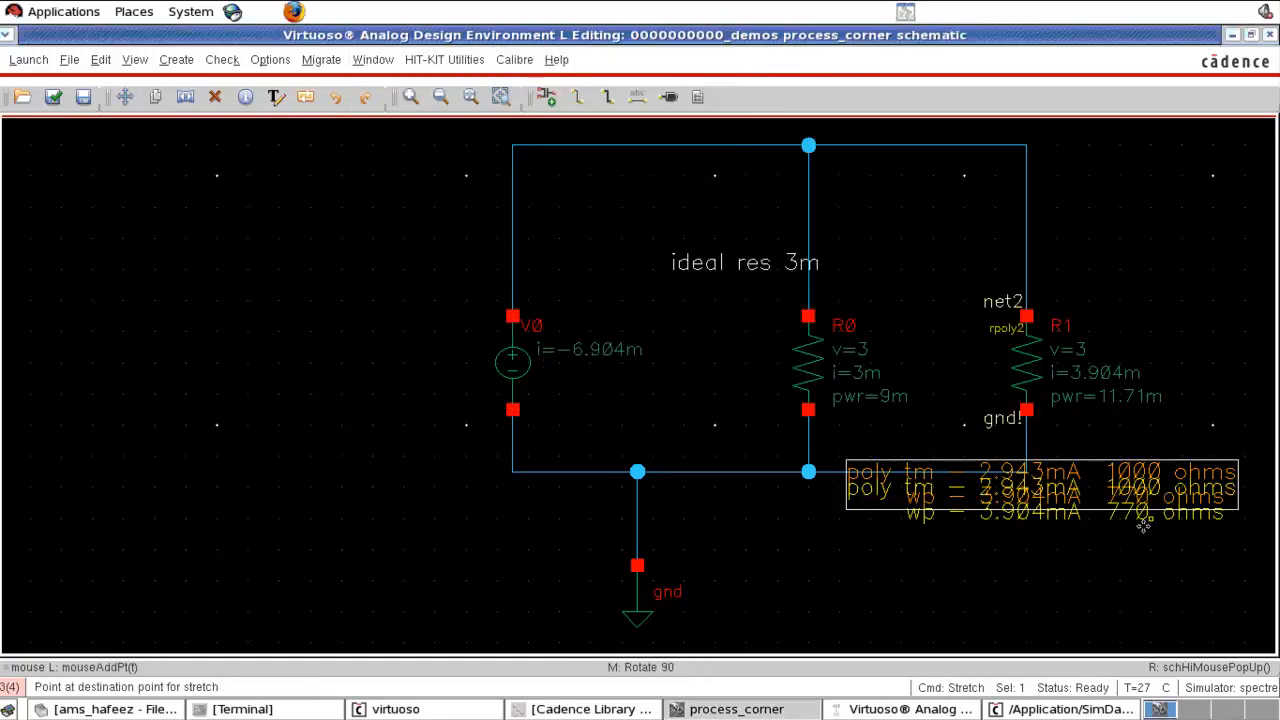
pyautogui.click(1145, 556)
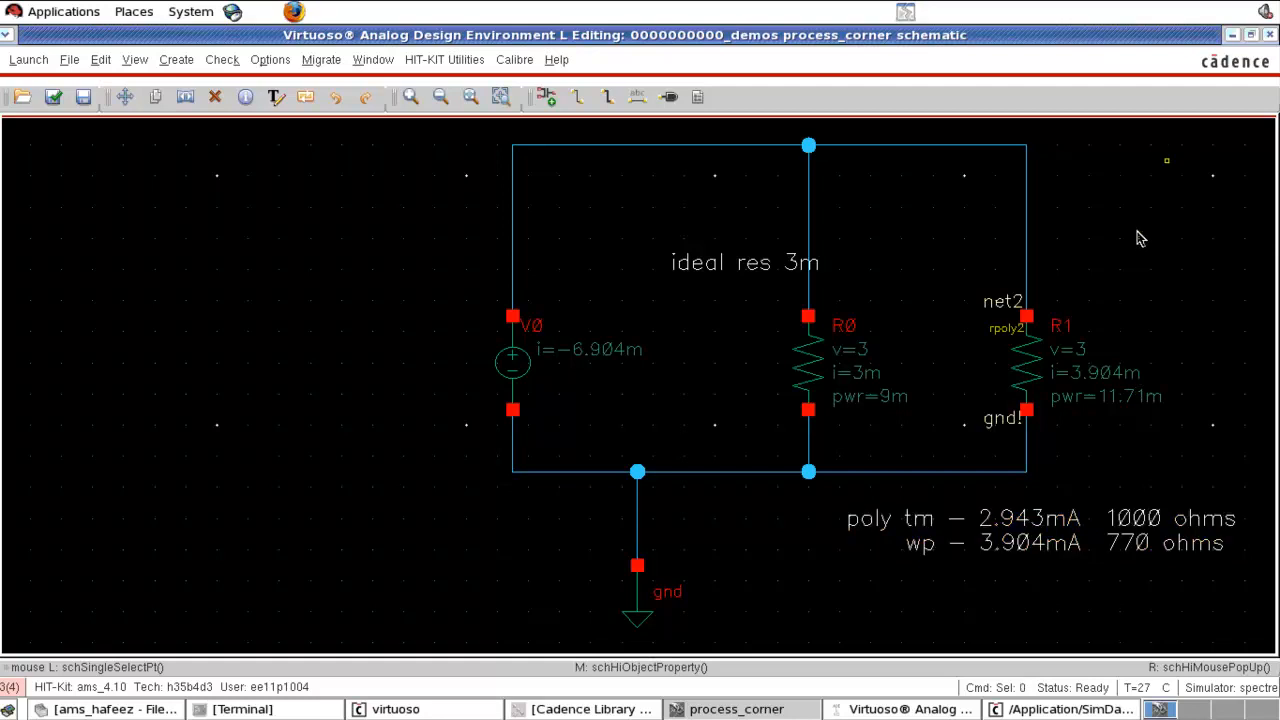
# Step: Review resistor R1's resistance, width and length in its object properties, leaving them as they are
pyautogui.click(1044, 372)
pyautogui.middleClick(1044, 372)
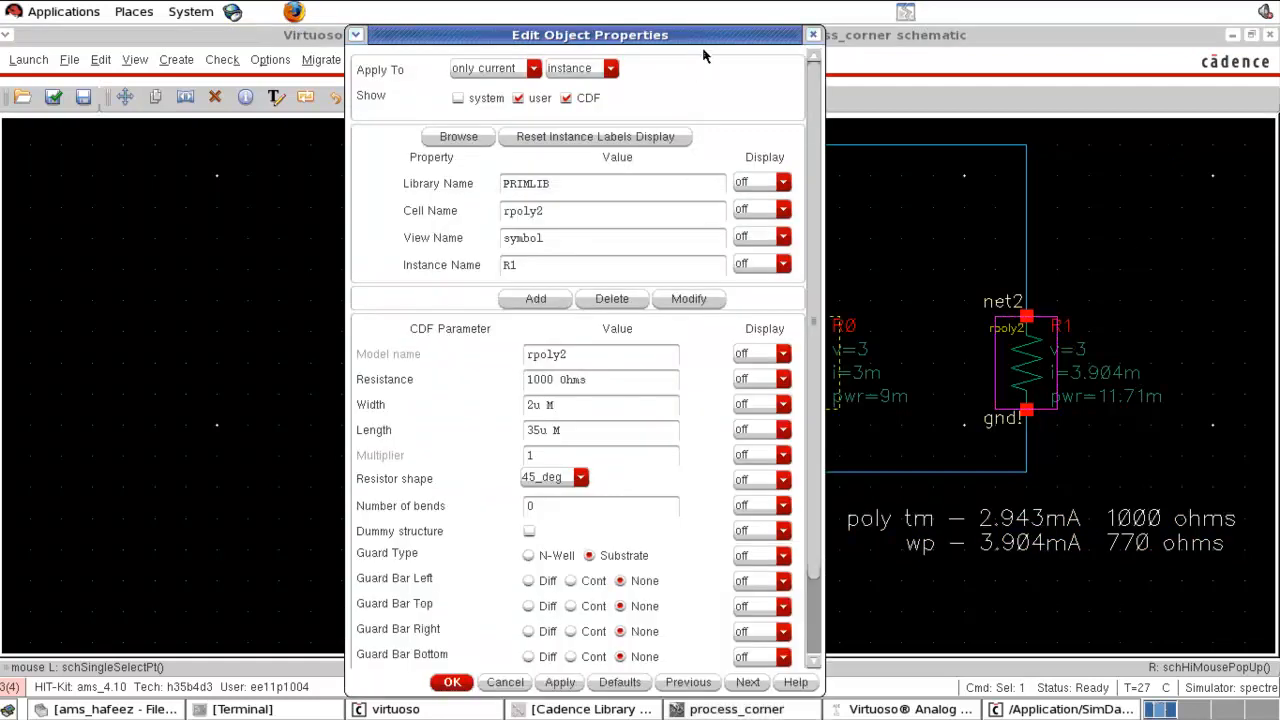
pyautogui.click(813, 35)
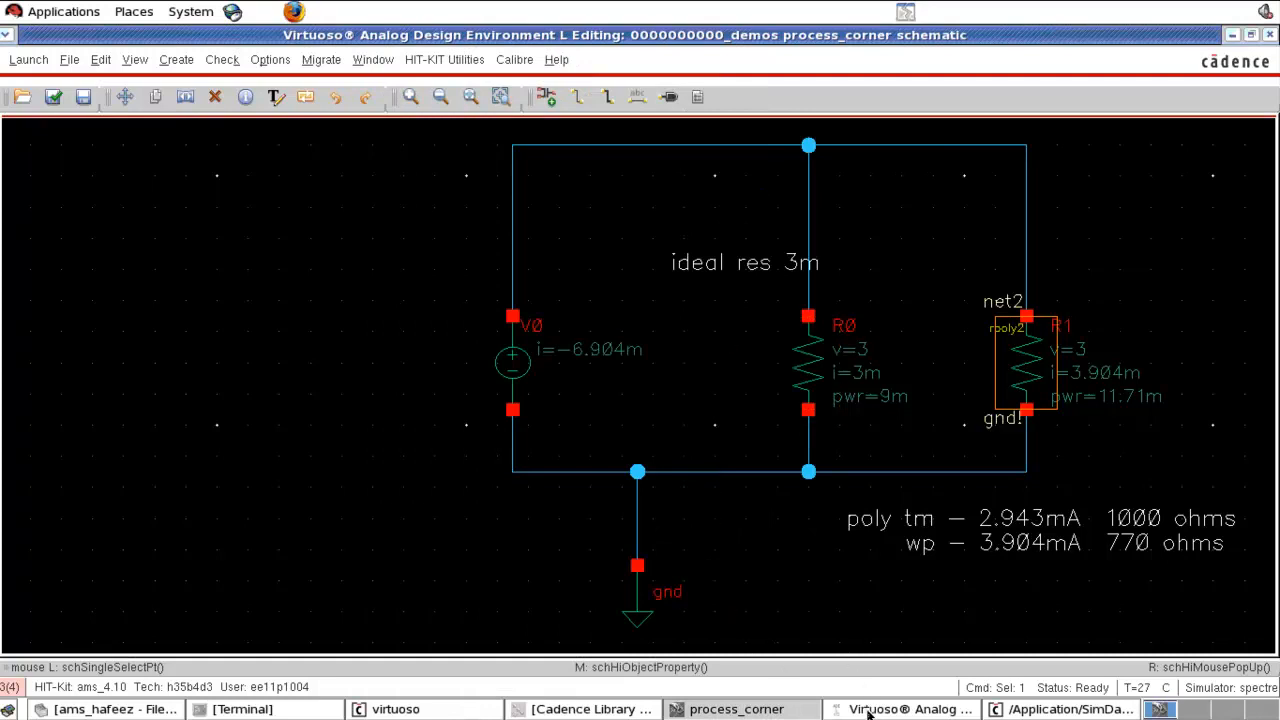
# Step: Set the section of the res.scs model file to resws and rerun the DC simulation
pyautogui.click(868, 709)
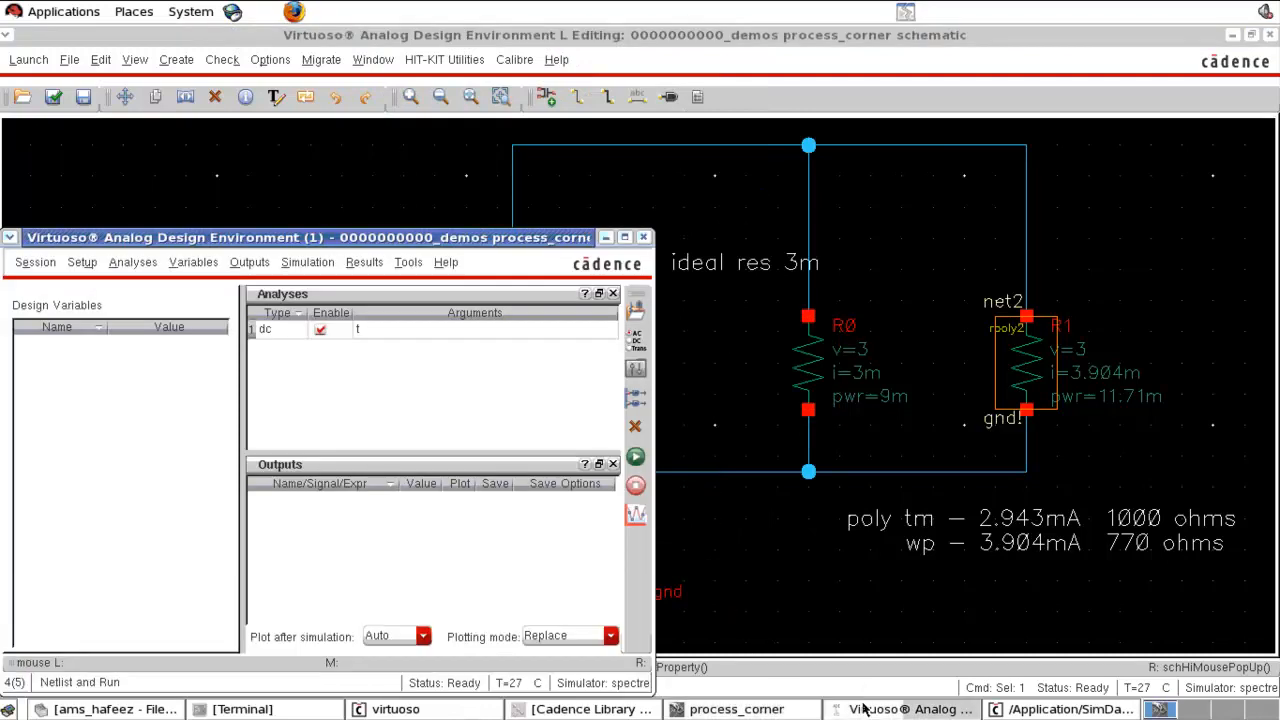
pyautogui.click(82, 262)
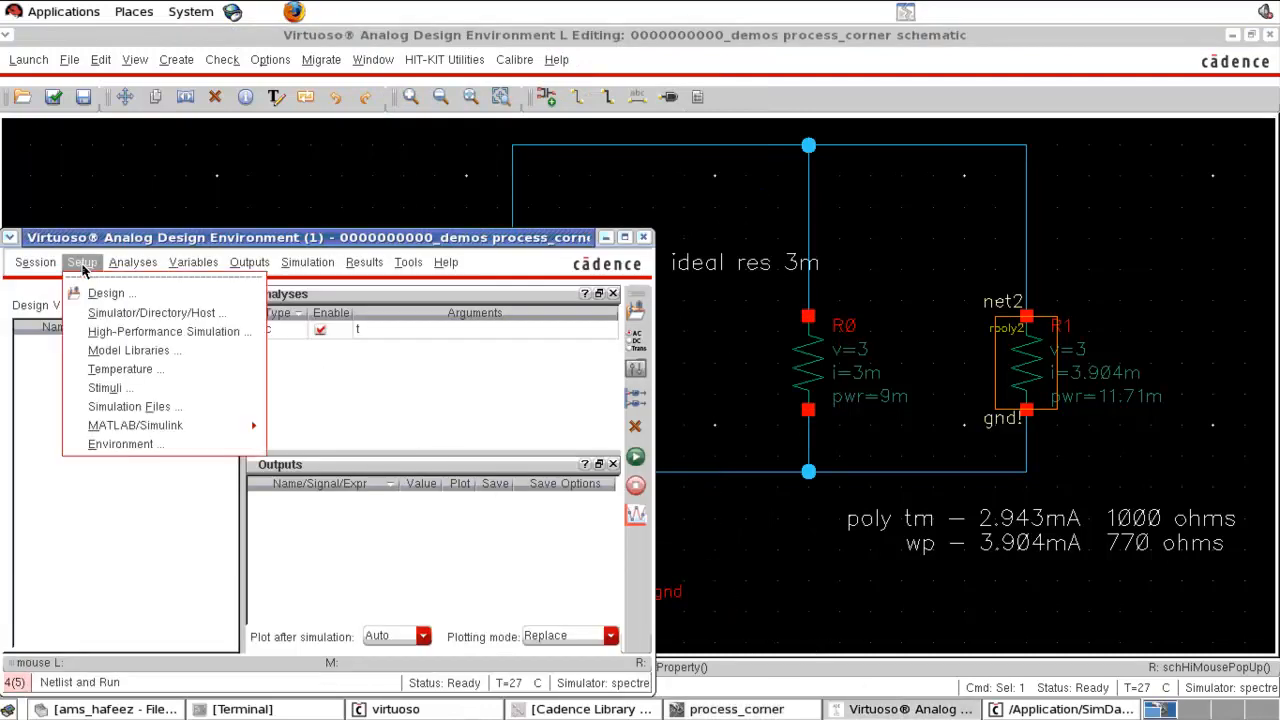
pyautogui.click(130, 350)
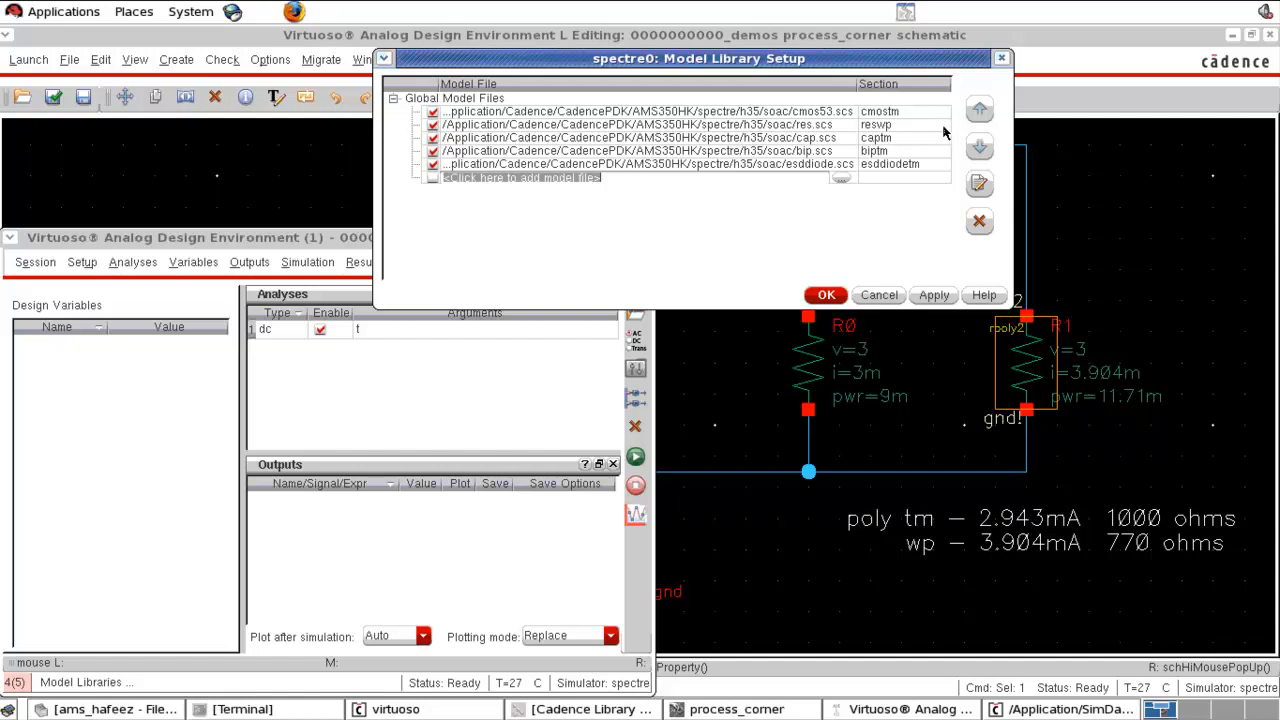
pyautogui.click(942, 125)
pyautogui.click(942, 125)
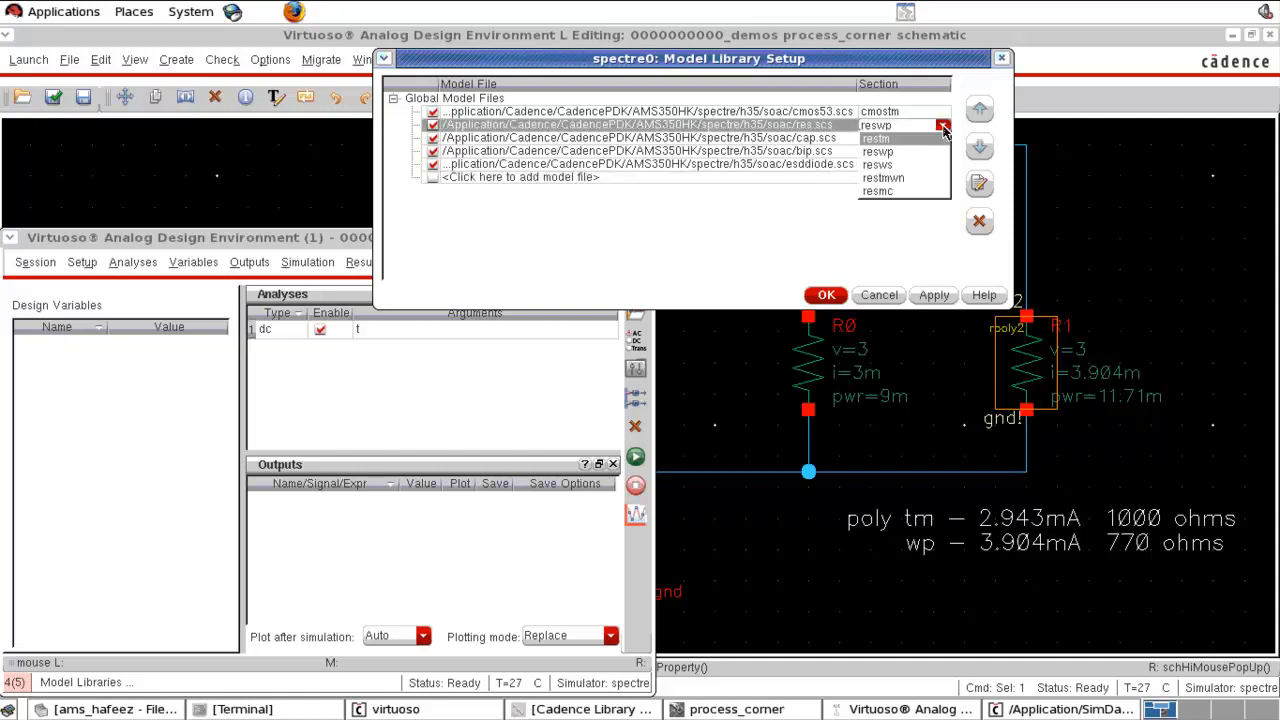
pyautogui.click(893, 165)
pyautogui.click(826, 295)
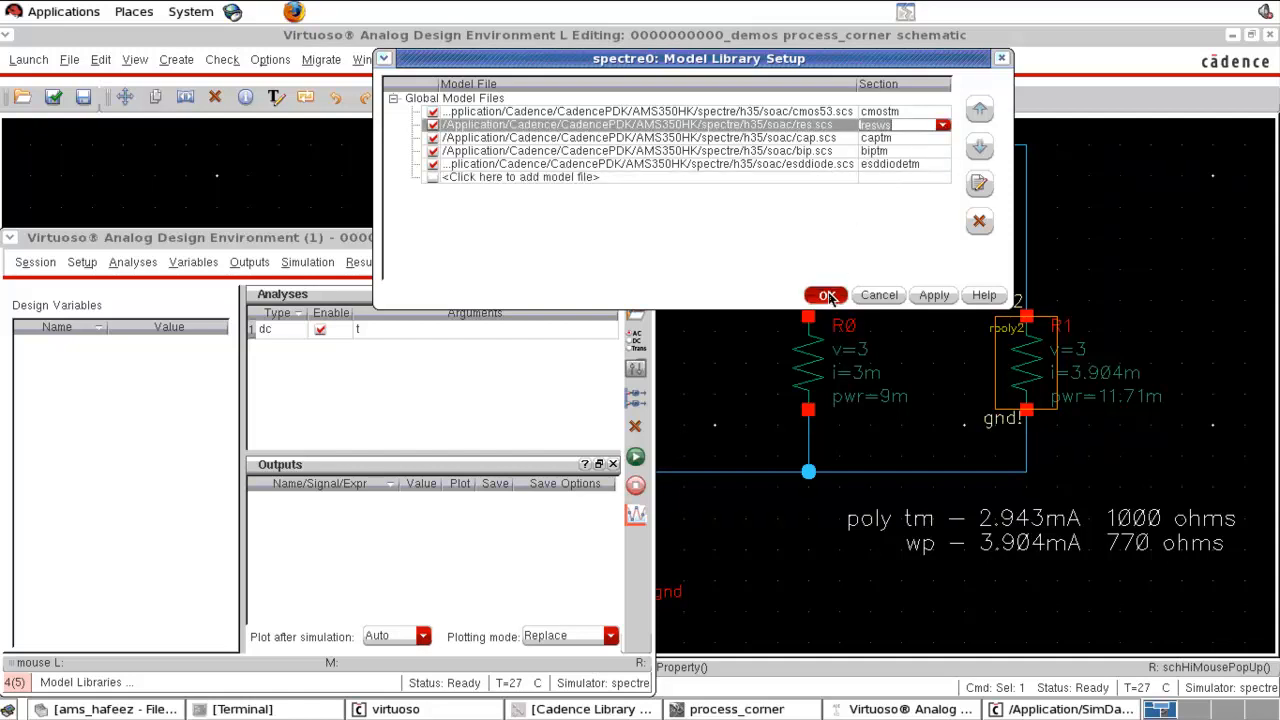
pyautogui.click(636, 459)
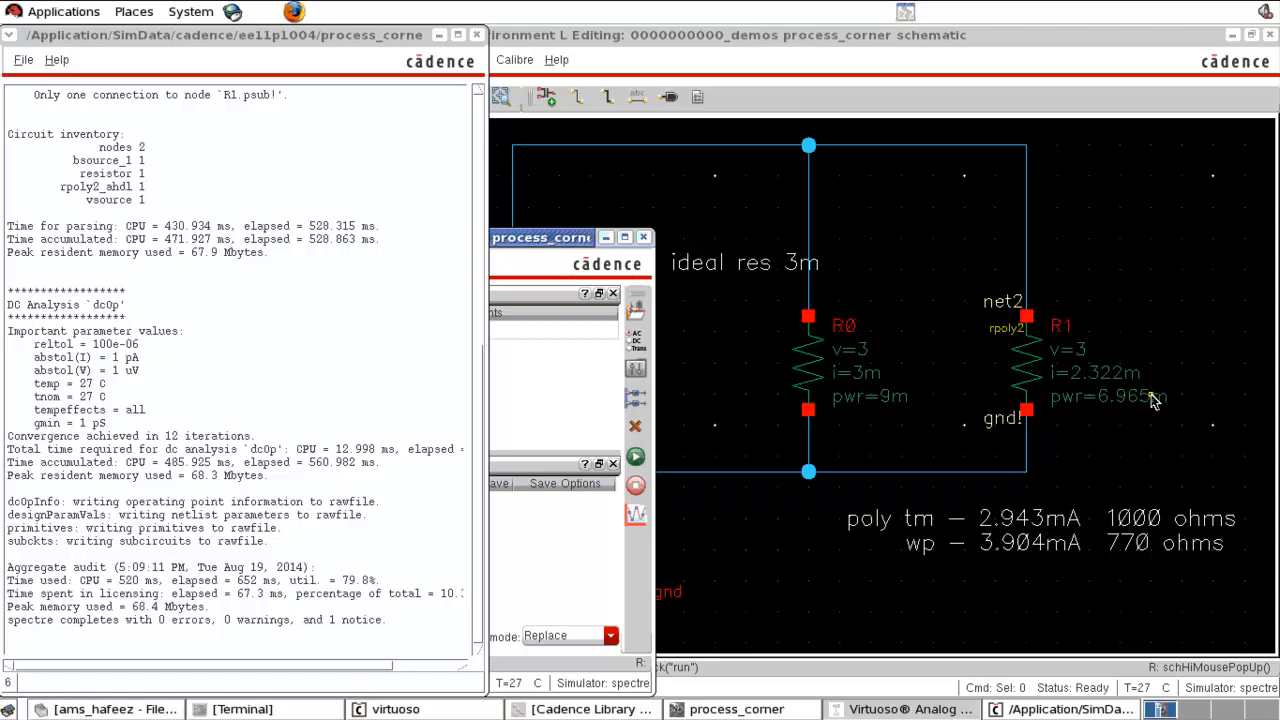
pyautogui.click(698, 323)
pyautogui.press('n')
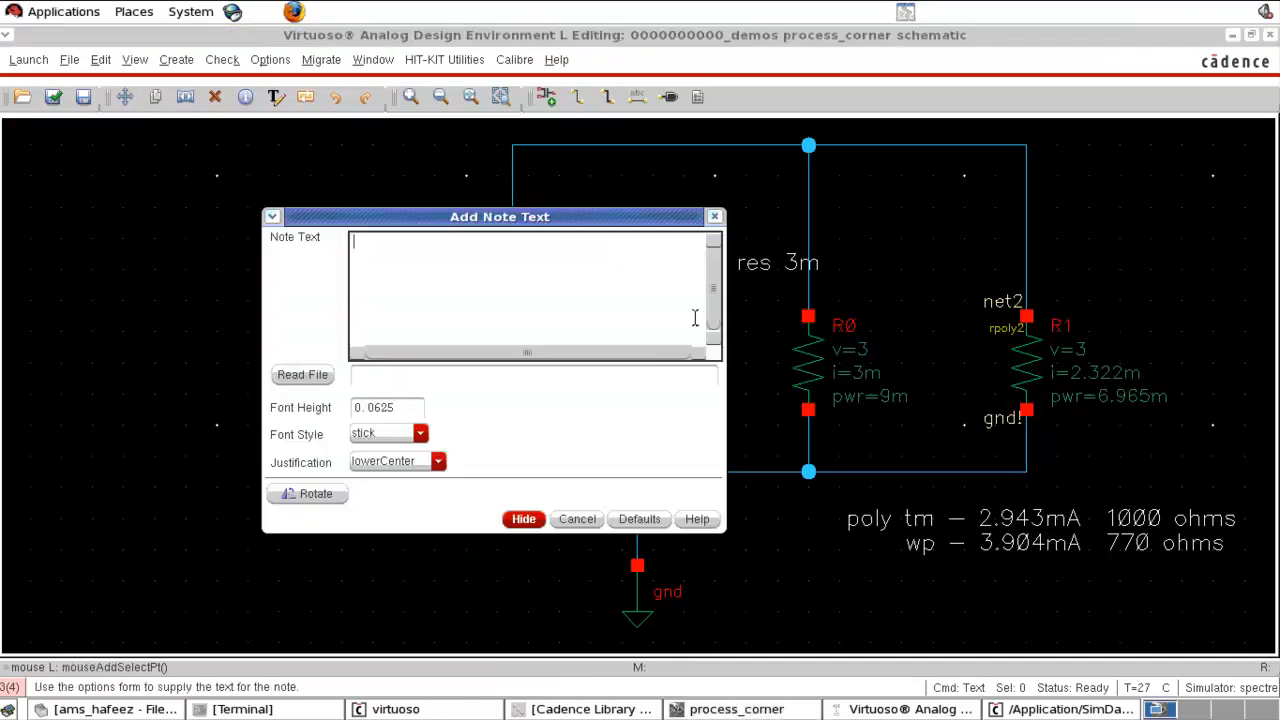
pyautogui.click(577, 519)
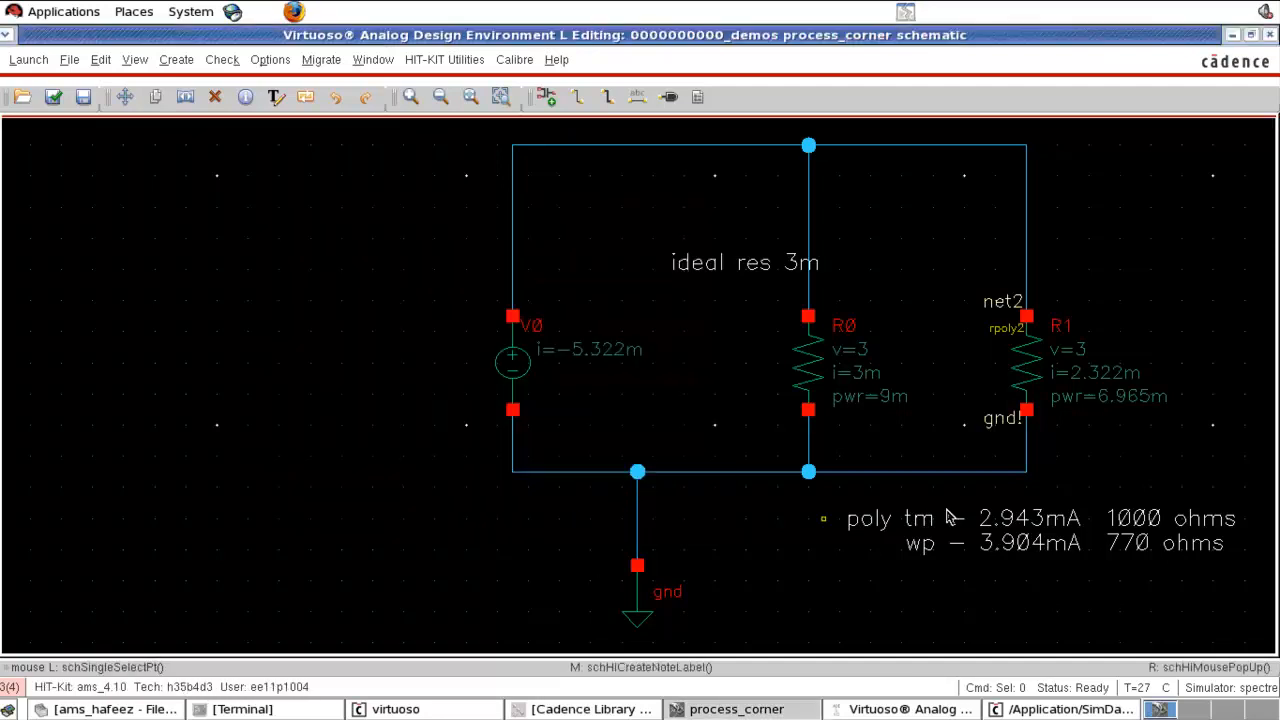
# Step: Add a third line "ws - 2.322mA 1290 ohms" to the poly corner note beneath R1
pyautogui.click(951, 527)
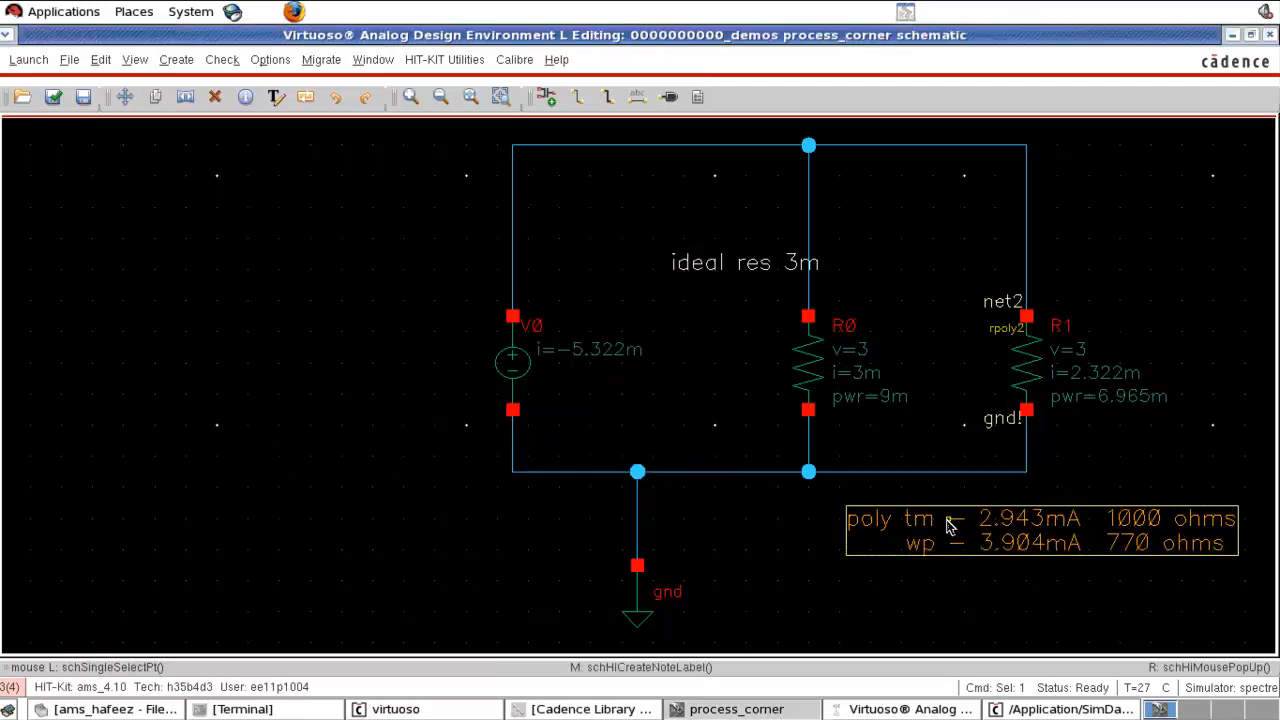
pyautogui.press('q')
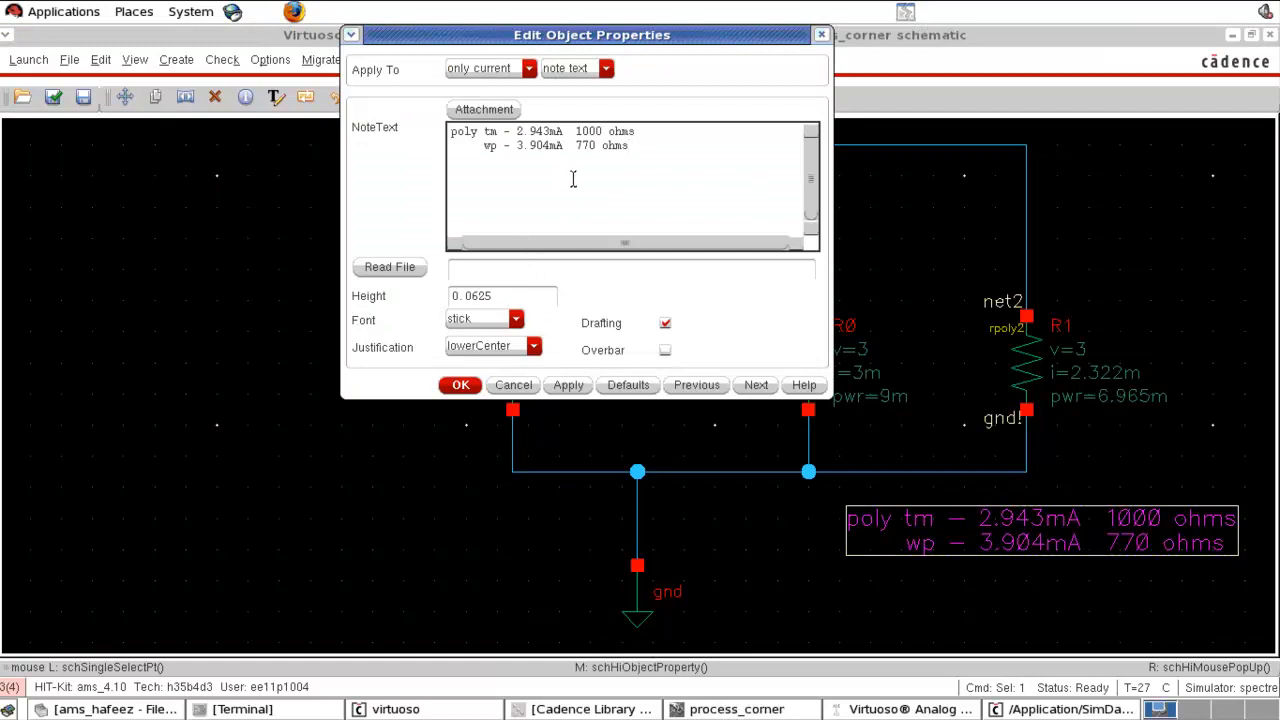
pyautogui.press('Return')
pyautogui.write('ws -')
pyautogui.write('2.322mA  1.2')
pyautogui.press('BackSpace')
pyautogui.press('BackSpace')
pyautogui.write('1290')
pyautogui.press('BackSpace')
pyautogui.press('End')
pyautogui.write('ohms')
pyautogui.click(459, 385)
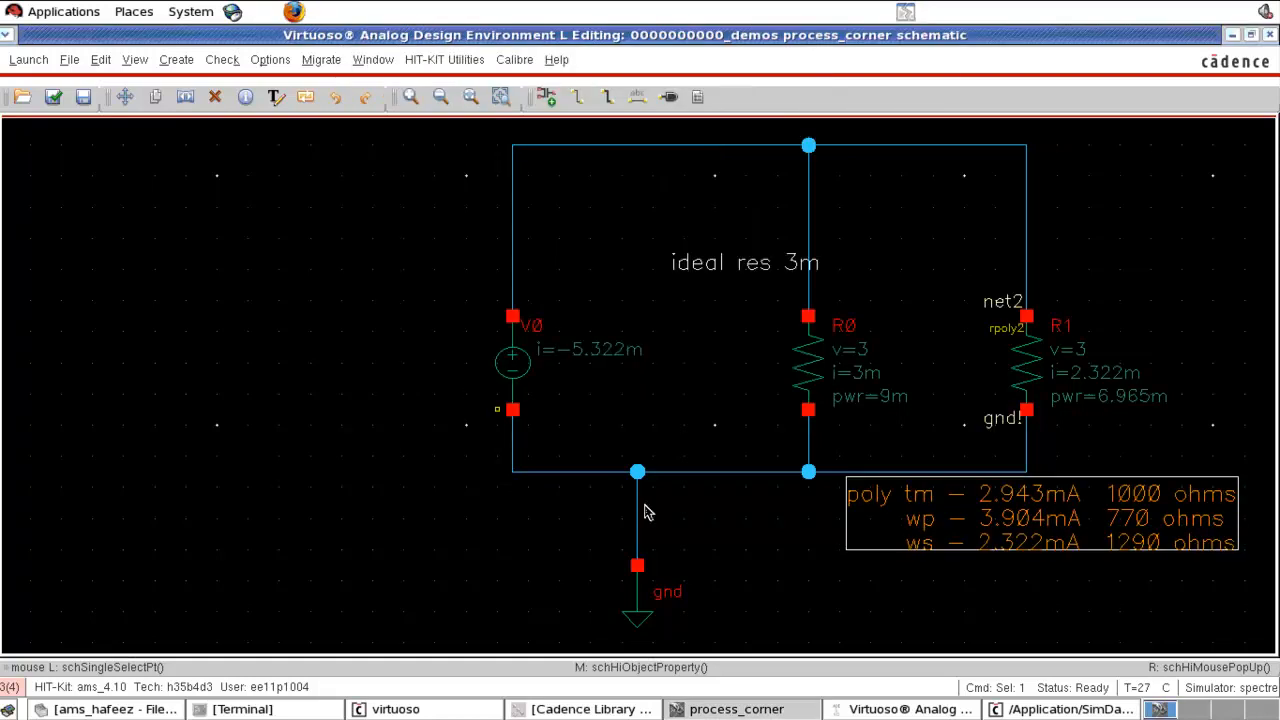
# Step: Shift the three-line corner note slightly down and left beneath R1, and check and save the schematic
pyautogui.moveTo(1062, 518); pyautogui.dragTo(1031, 533)
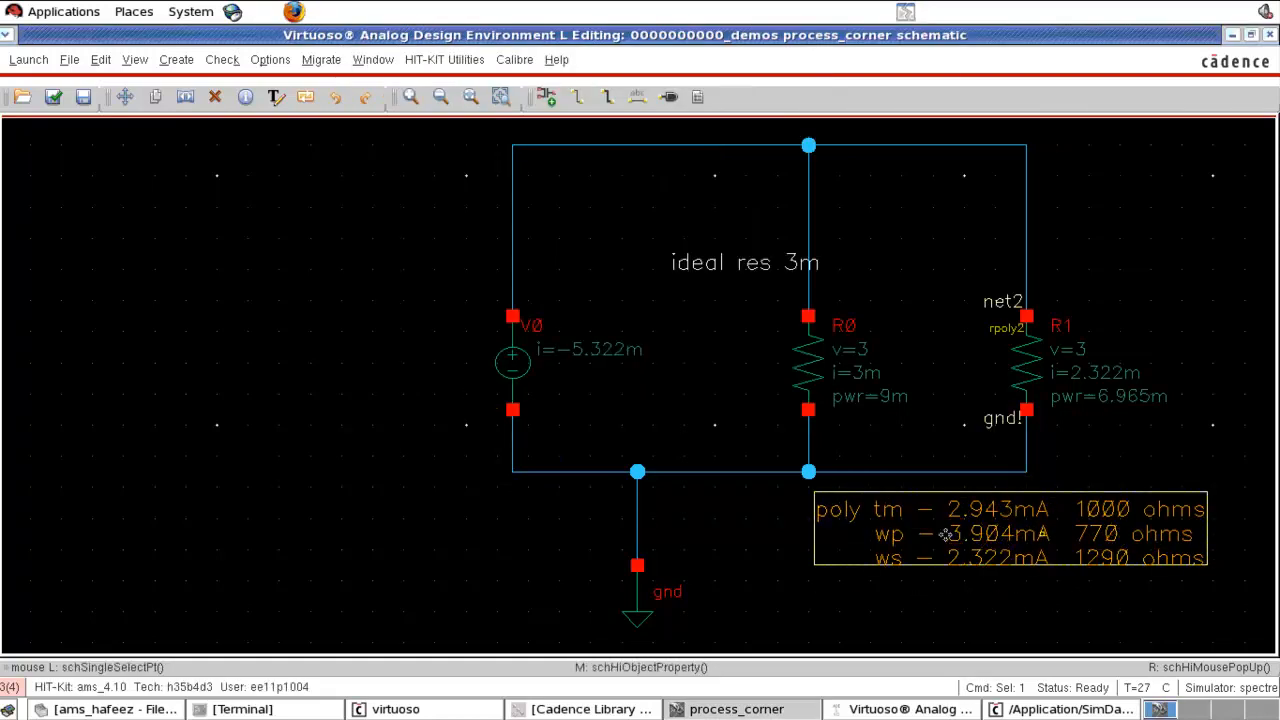
pyautogui.click(465, 562)
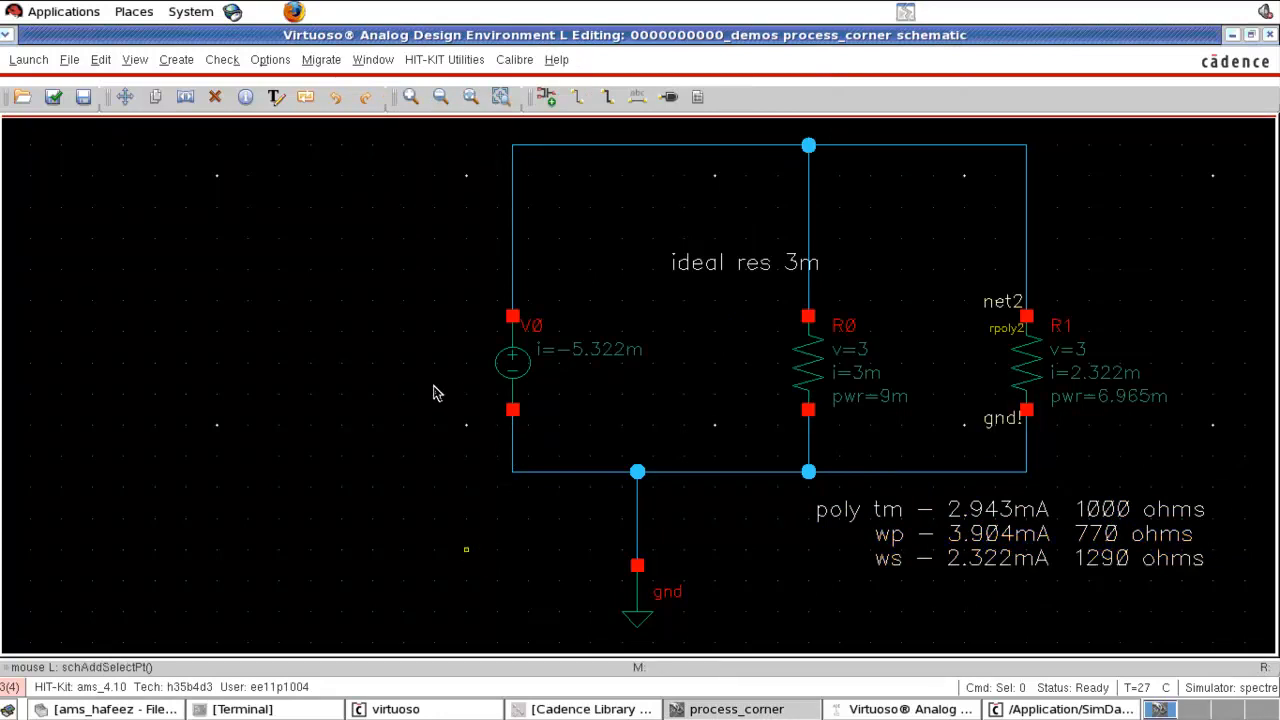
pyautogui.hotkey('shift', 'x')
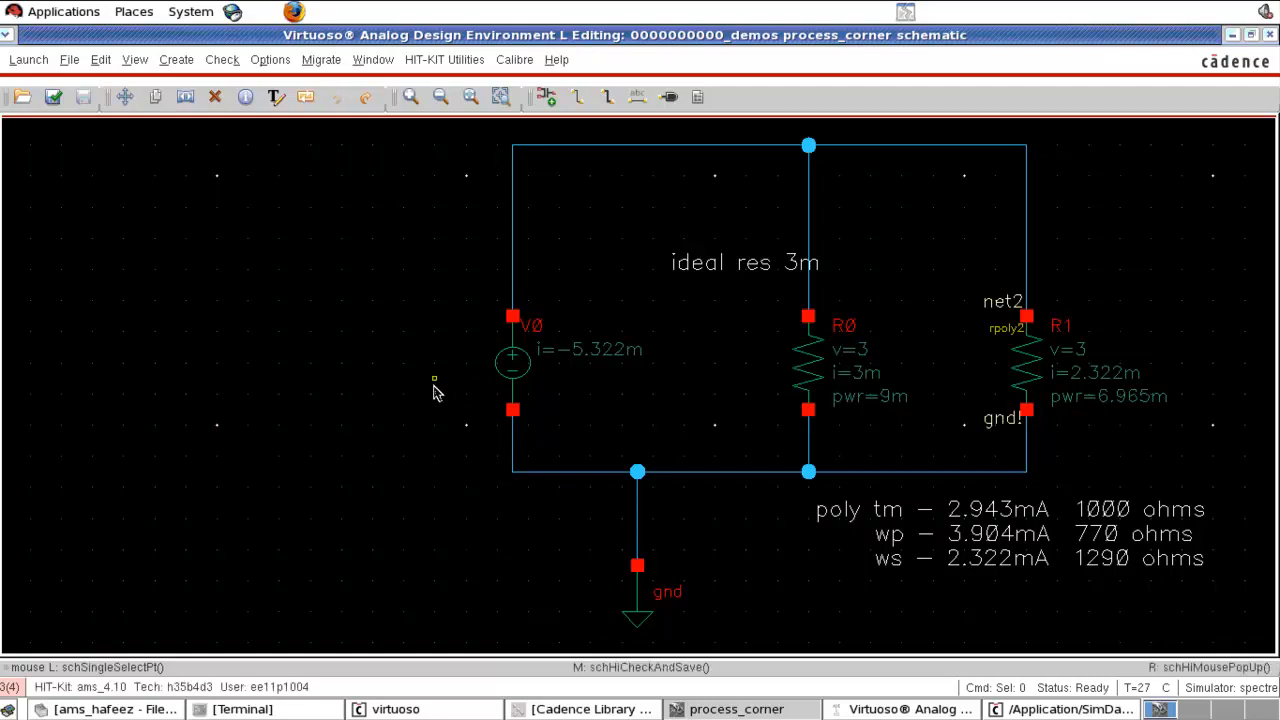